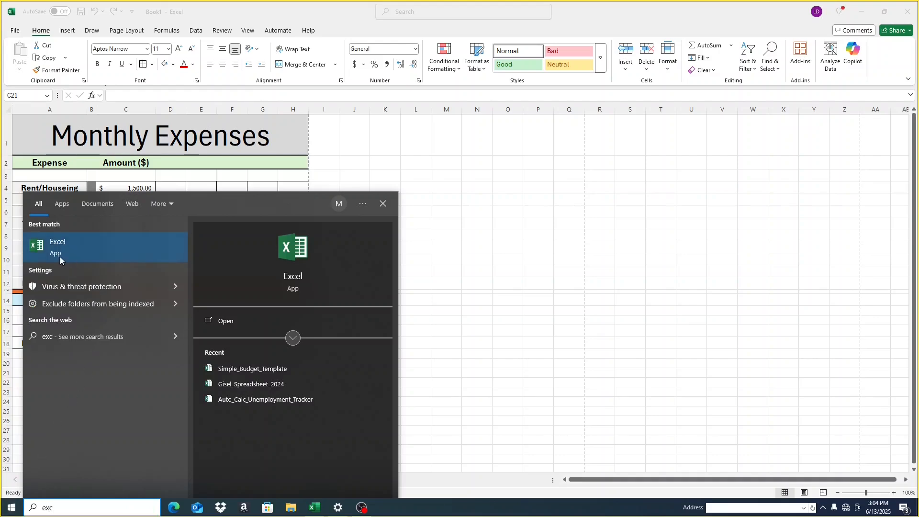
Launch a second Excel window with a blank workbook and close it again.
{"action": "left_click", "coordinate": [61, 249]}
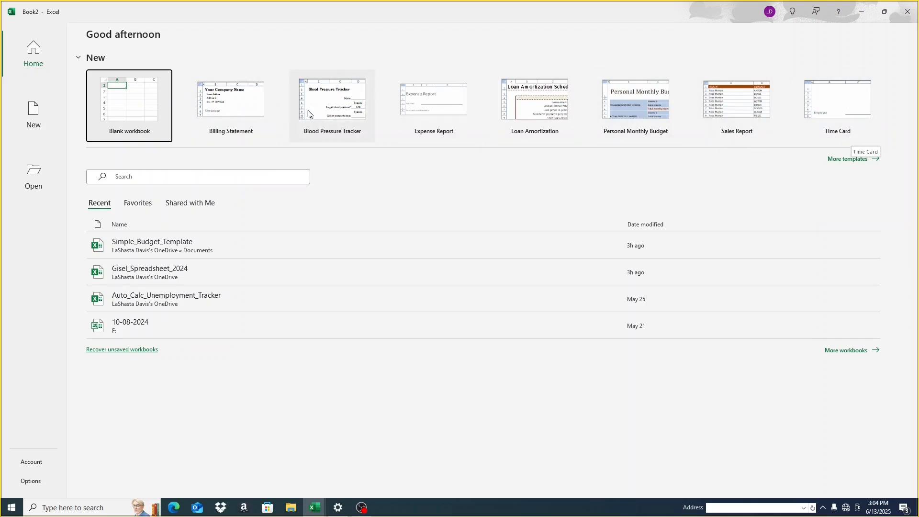
{"action": "left_click", "coordinate": [141, 119]}
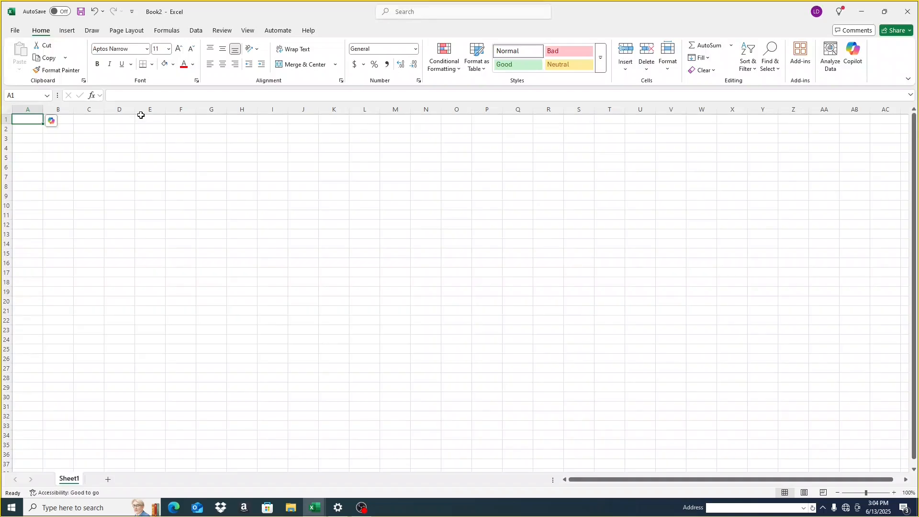
{"action": "left_click", "coordinate": [884, 12]}
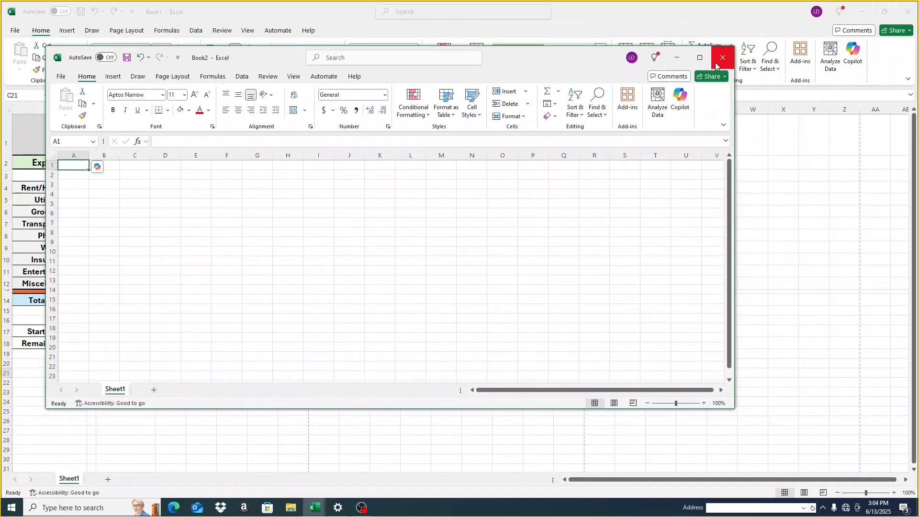
{"action": "left_click", "coordinate": [716, 66]}
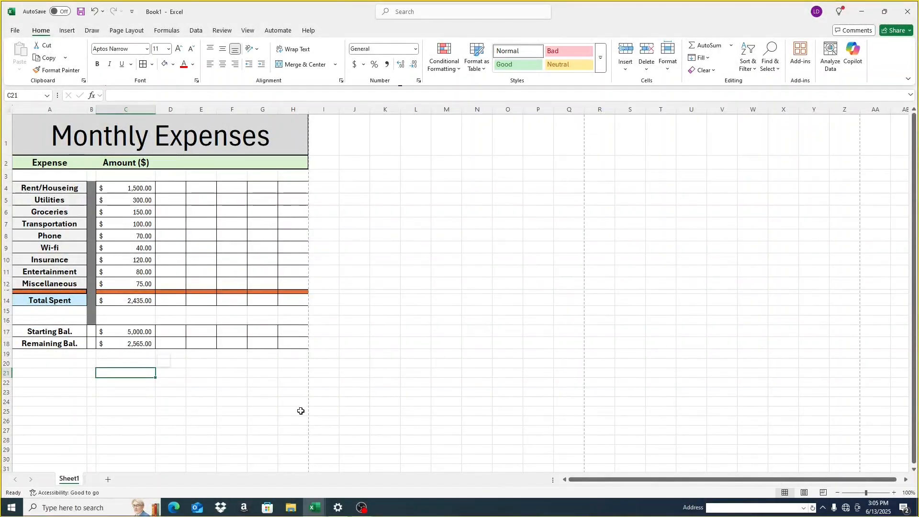
Enter the title "Montly Expenses" in cell R1, just past the second vertical page-break line.
{"action": "scroll", "coordinate": [301, 411], "scroll_direction": "down", "scroll_amount": 2}
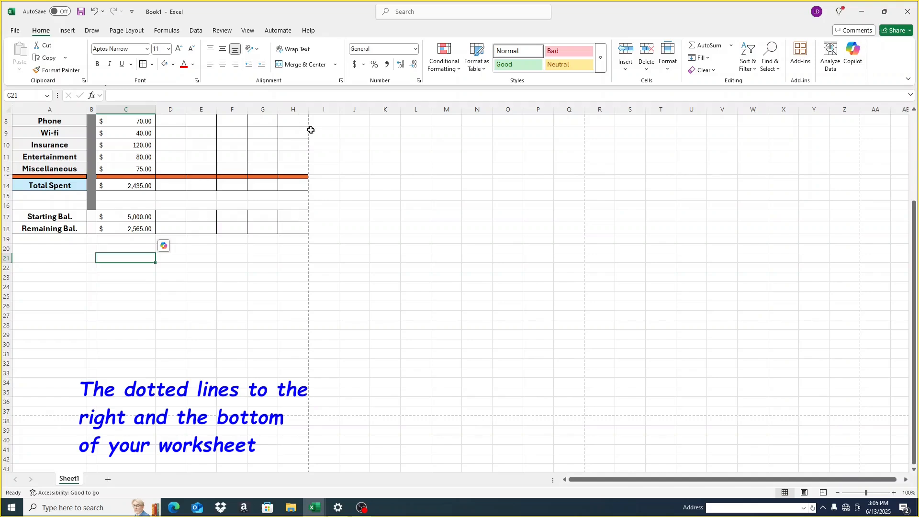
{"action": "scroll", "coordinate": [311, 130], "scroll_direction": "up", "scroll_amount": 2}
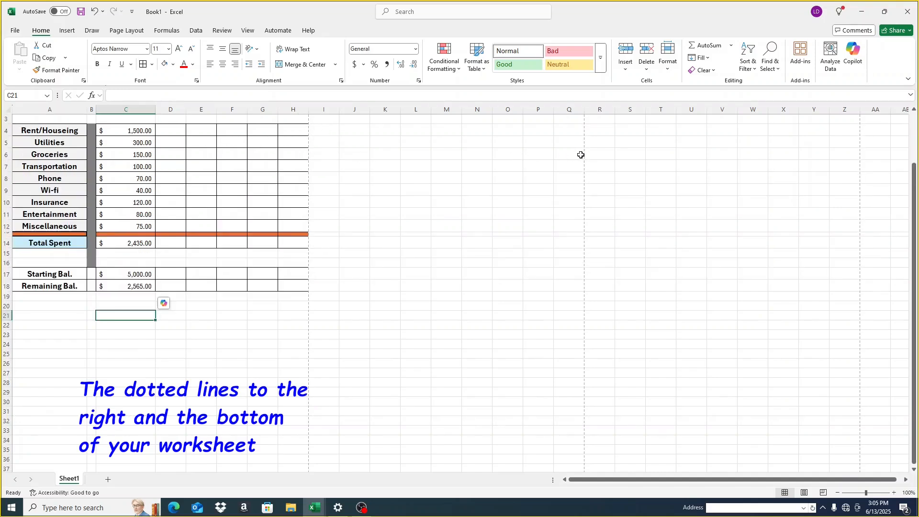
{"action": "scroll", "coordinate": [295, 275], "scroll_direction": "down", "scroll_amount": 5}
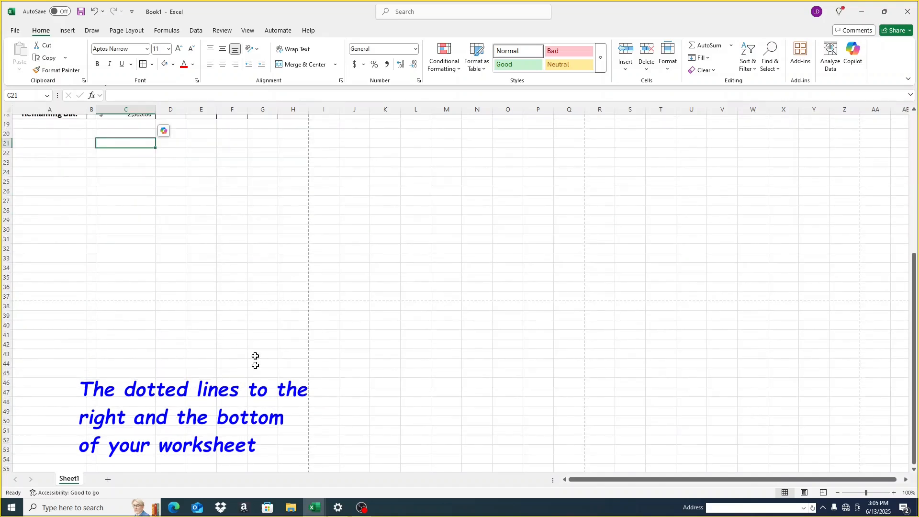
{"action": "scroll", "coordinate": [297, 297], "scroll_direction": "up", "scroll_amount": 6}
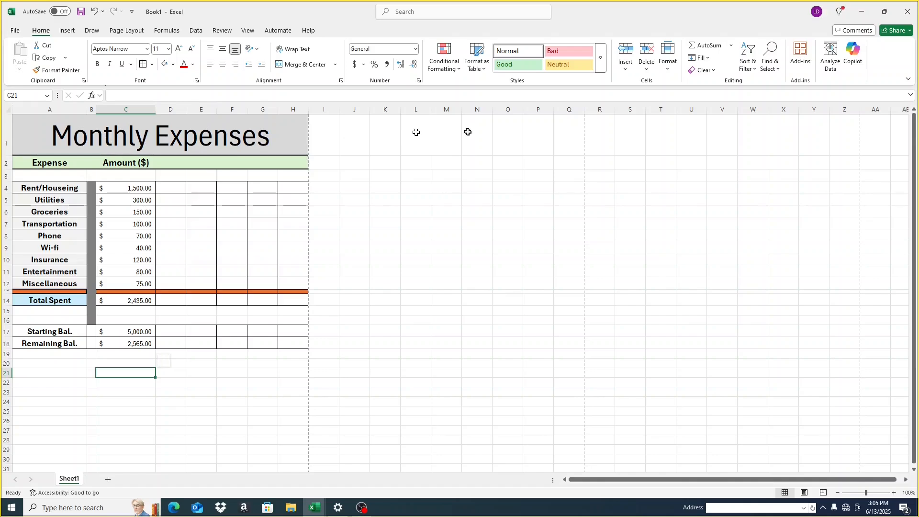
{"action": "left_click", "coordinate": [610, 138]}
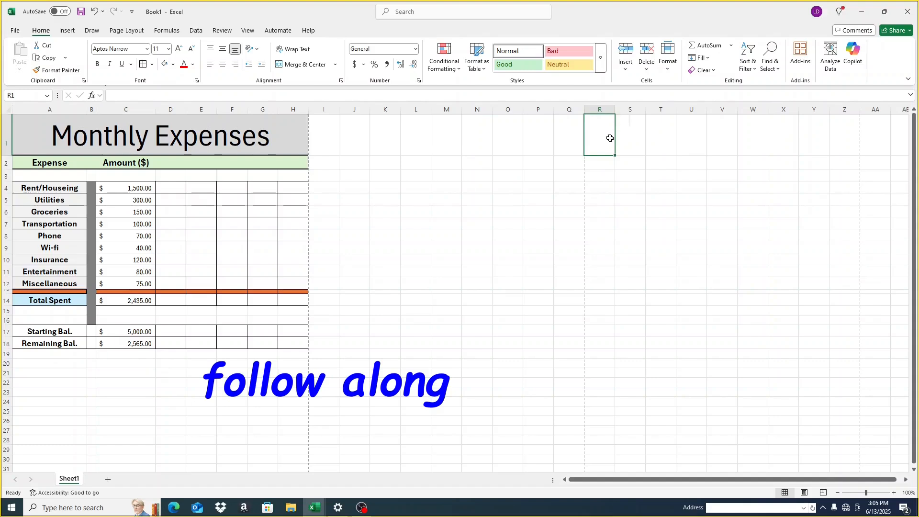
{"action": "type", "text": "Montly E"}
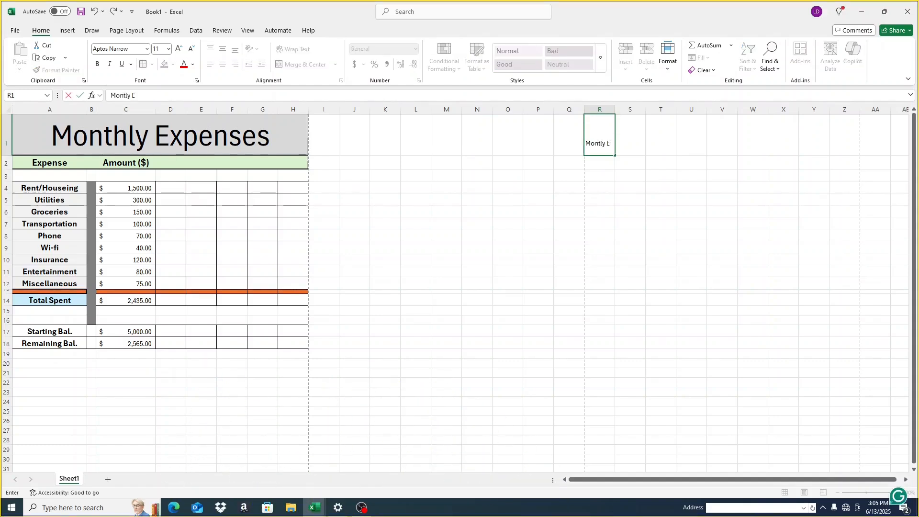
{"action": "type", "text": "xpenses"}
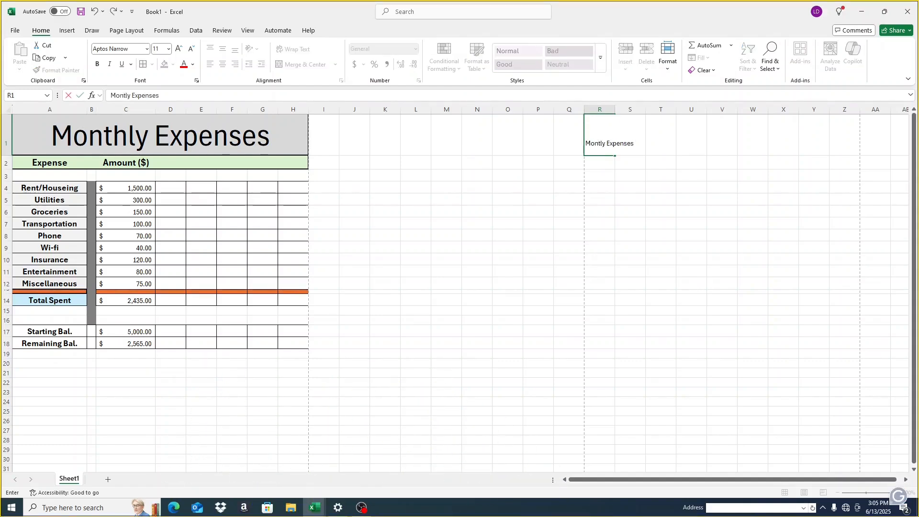
{"action": "left_click", "coordinate": [656, 152]}
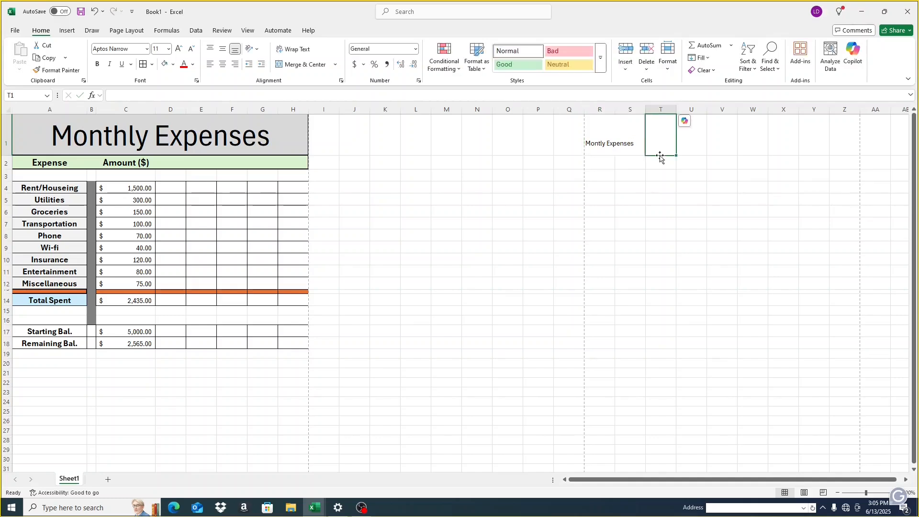
Check the font and font size used for the existing Monthly Expenses title in A1.
{"action": "left_click", "coordinate": [7, 137]}
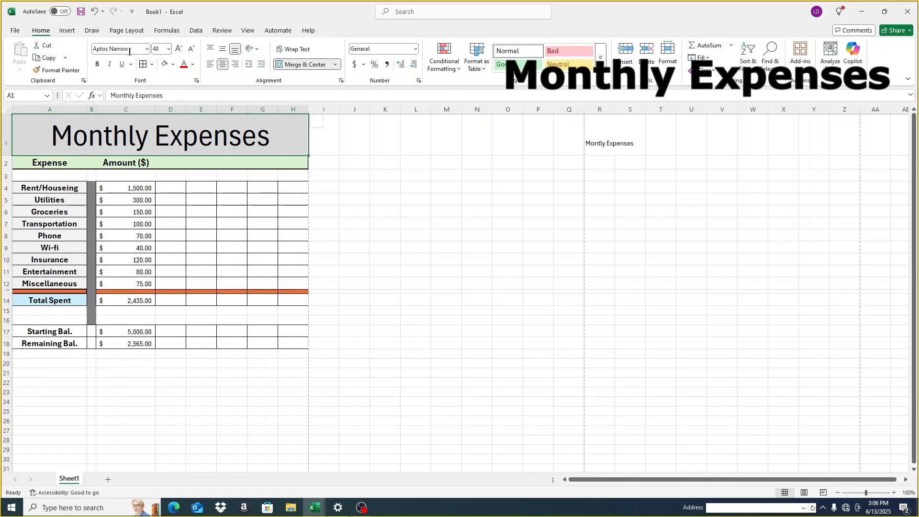
{"action": "left_click", "coordinate": [147, 49]}
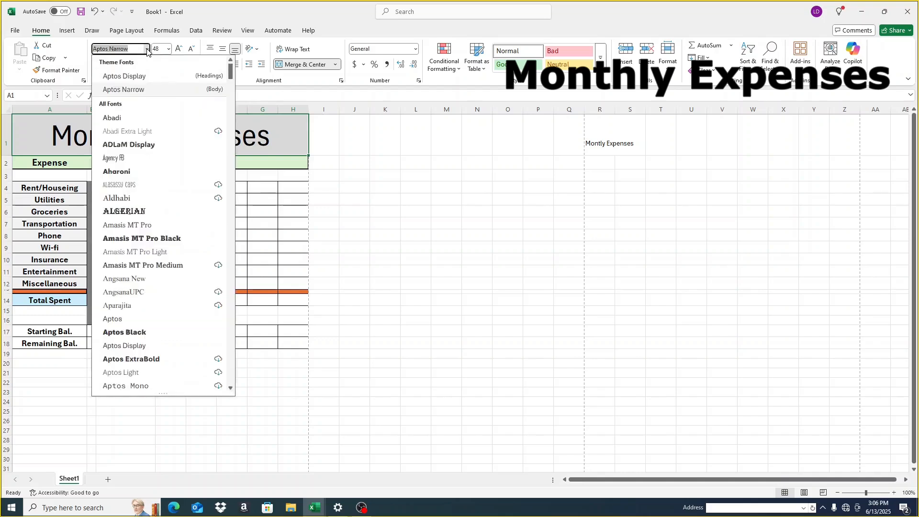
{"action": "left_click", "coordinate": [169, 50]}
{"action": "left_click", "coordinate": [170, 50]}
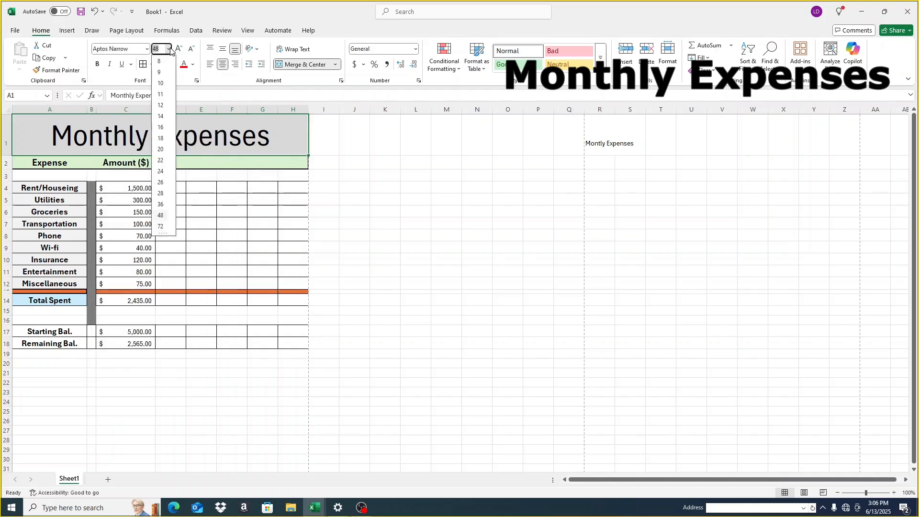
{"action": "left_click", "coordinate": [335, 24]}
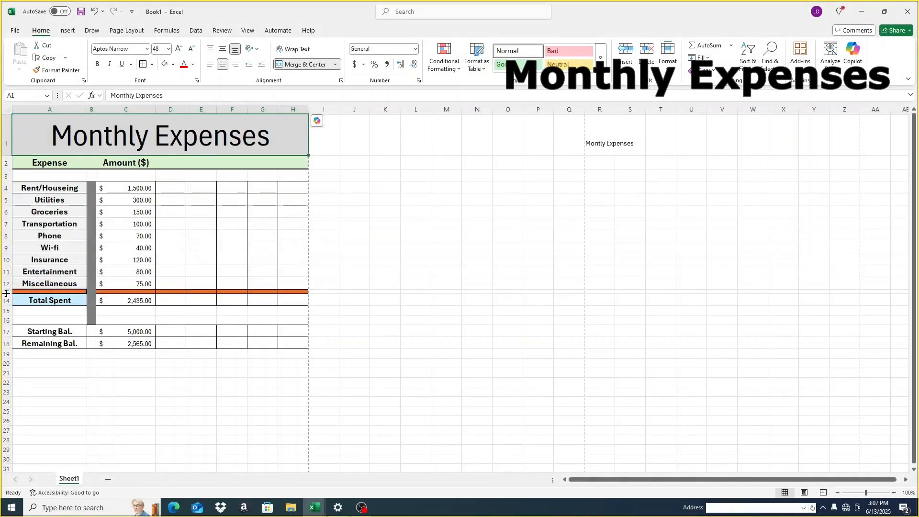
Increase the height of the orange divider row 13 in the expense table.
{"action": "left_click_drag", "start_coordinate": [6, 293], "coordinate": [8, 305]}
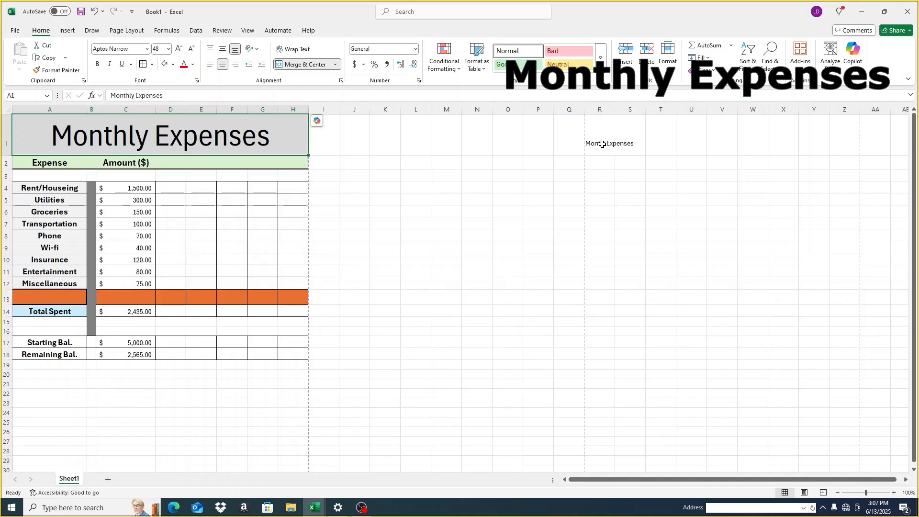
{"action": "left_click", "coordinate": [612, 142]}
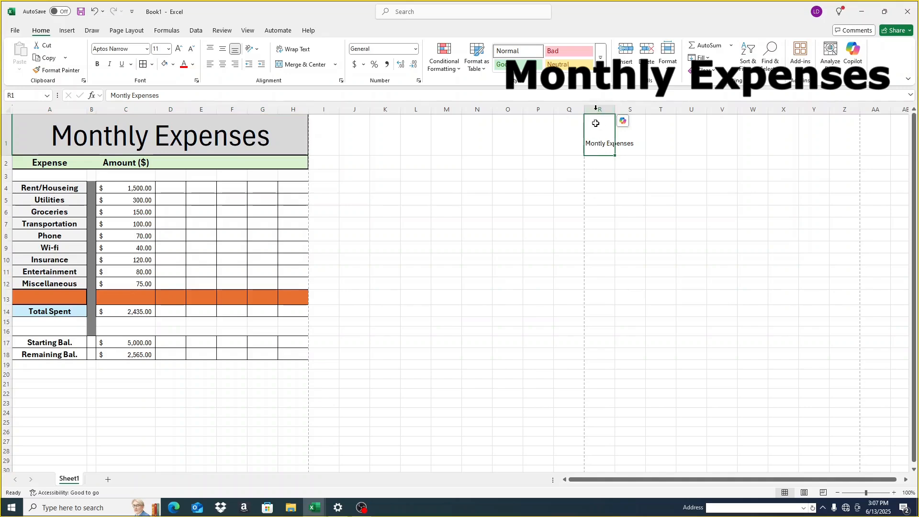
{"action": "left_click_drag", "start_coordinate": [597, 163], "coordinate": [600, 223]}
{"action": "left_click", "coordinate": [609, 122]}
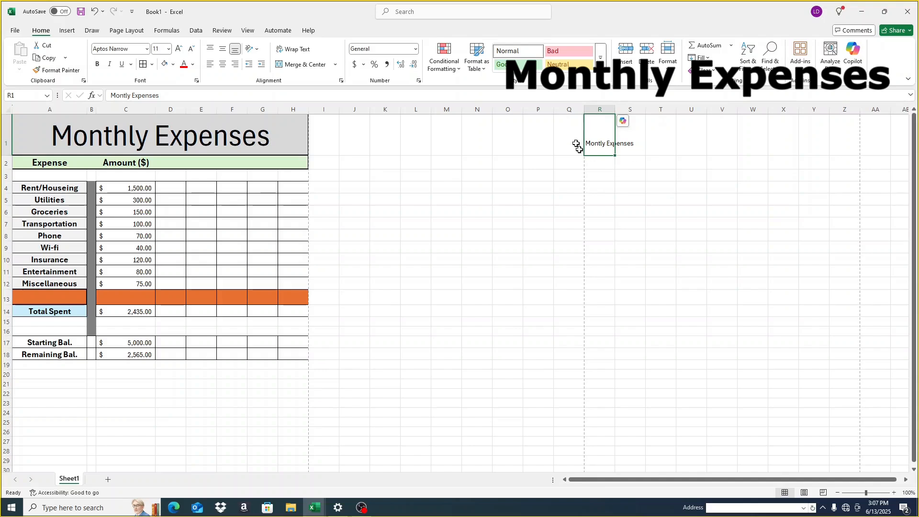
{"action": "left_click", "coordinate": [545, 139]}
{"action": "left_click", "coordinate": [510, 141]}
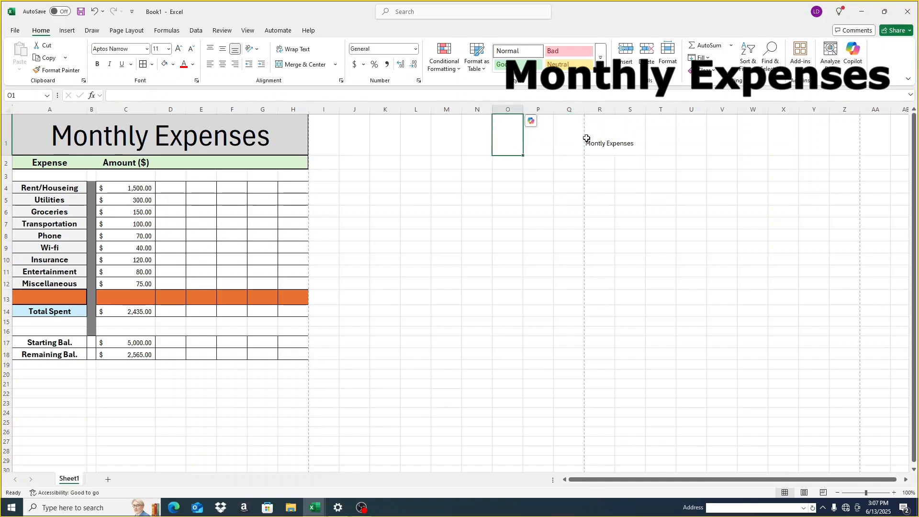
Set the font size of the new title range R1:Z1 to 48.
{"action": "left_click", "coordinate": [607, 145]}
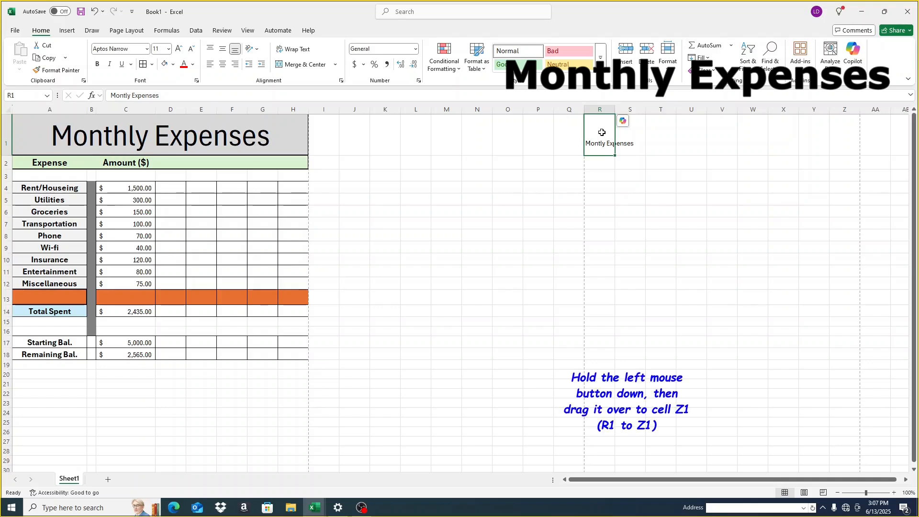
{"action": "left_click_drag", "start_coordinate": [602, 132], "coordinate": [833, 142]}
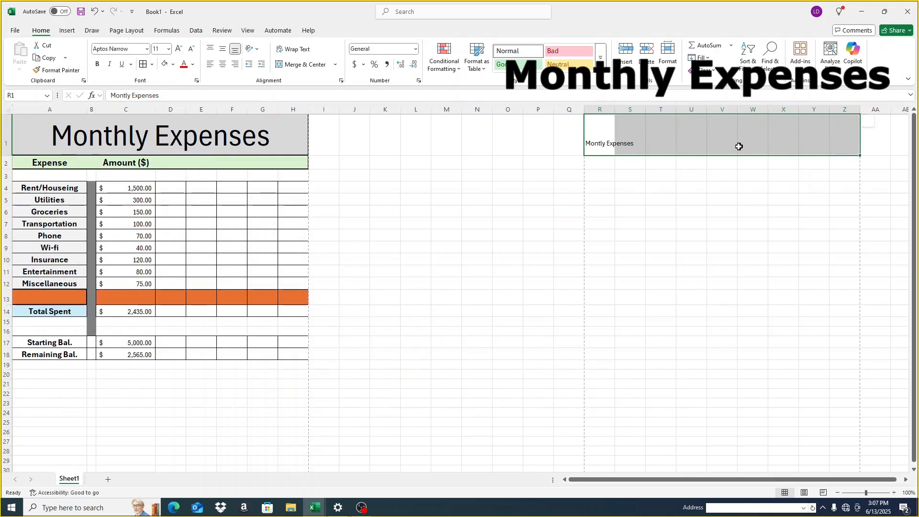
{"action": "left_click", "coordinate": [169, 49]}
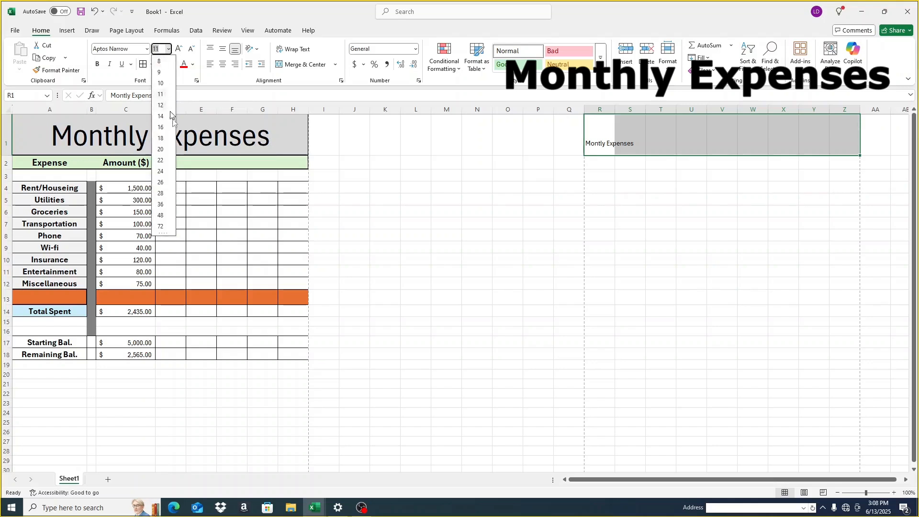
{"action": "left_click", "coordinate": [160, 215]}
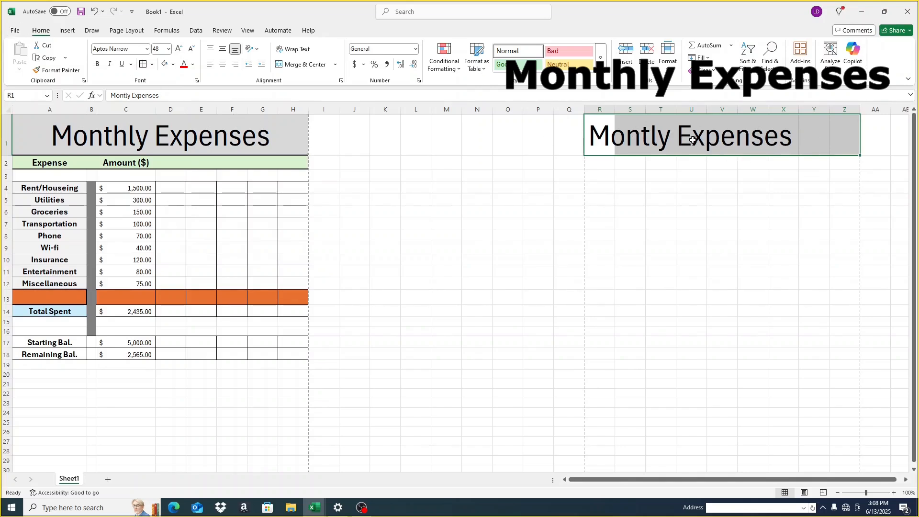
Check how the enlarged title fits on its page in the print preview and return to the sheet.
{"action": "left_click", "coordinate": [12, 31]}
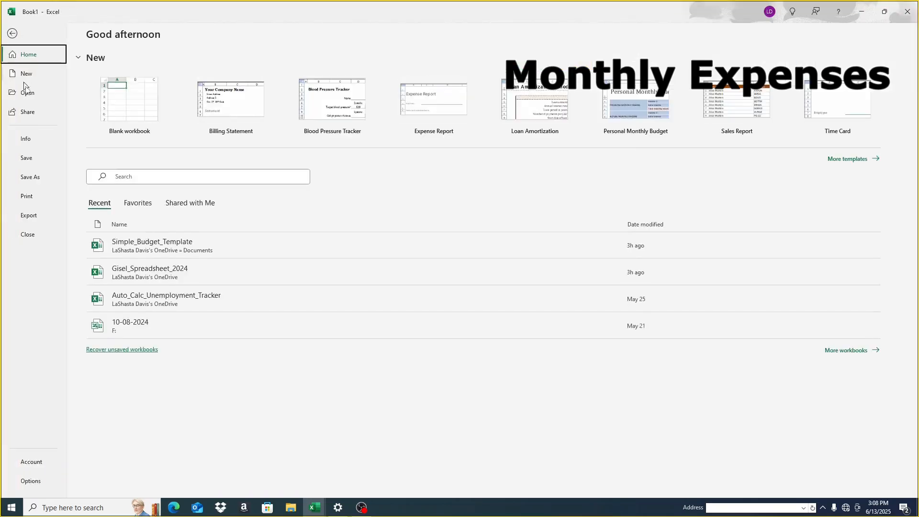
{"action": "left_click", "coordinate": [28, 197]}
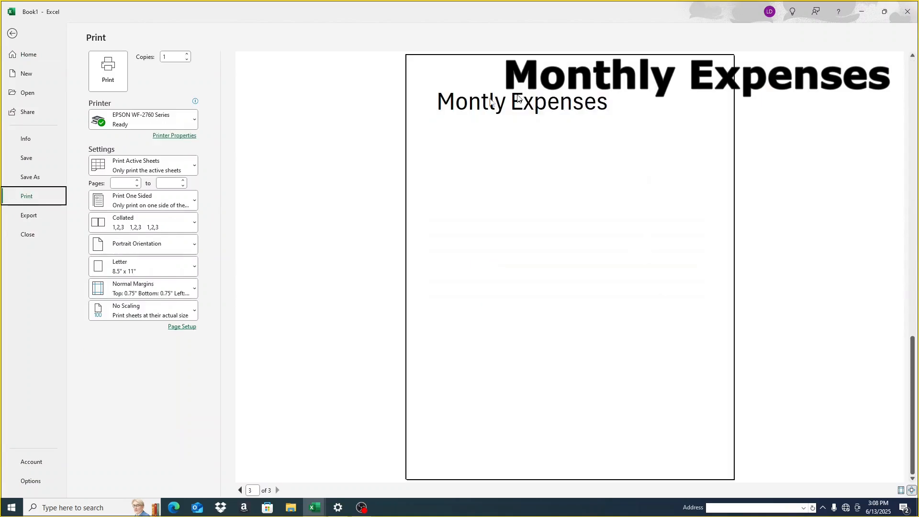
{"action": "left_click", "coordinate": [15, 35]}
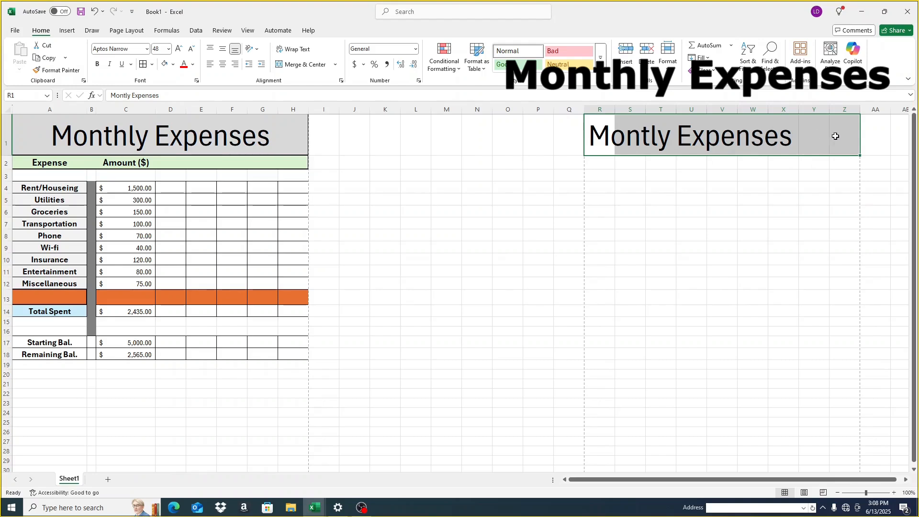
Merge and center the title across R1:Z1 and fill it with a medium gray.
{"action": "left_click", "coordinate": [304, 65]}
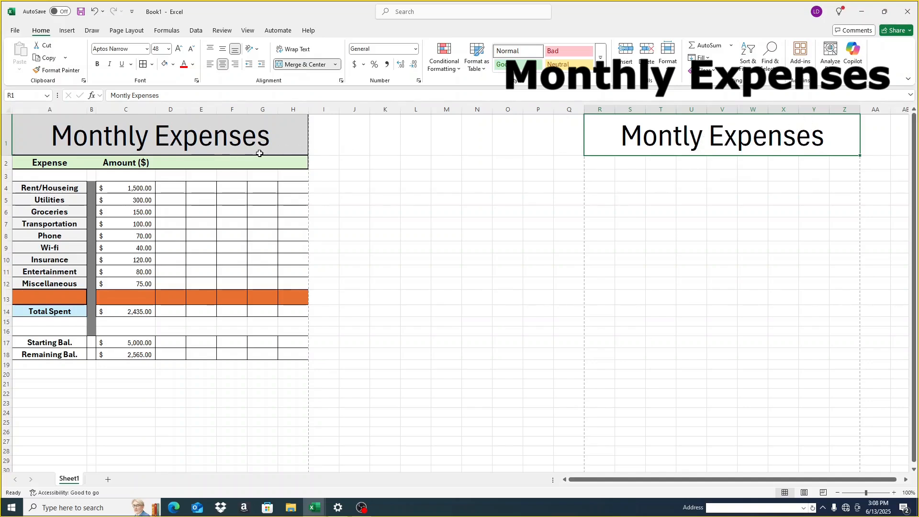
{"action": "left_click", "coordinate": [173, 65]}
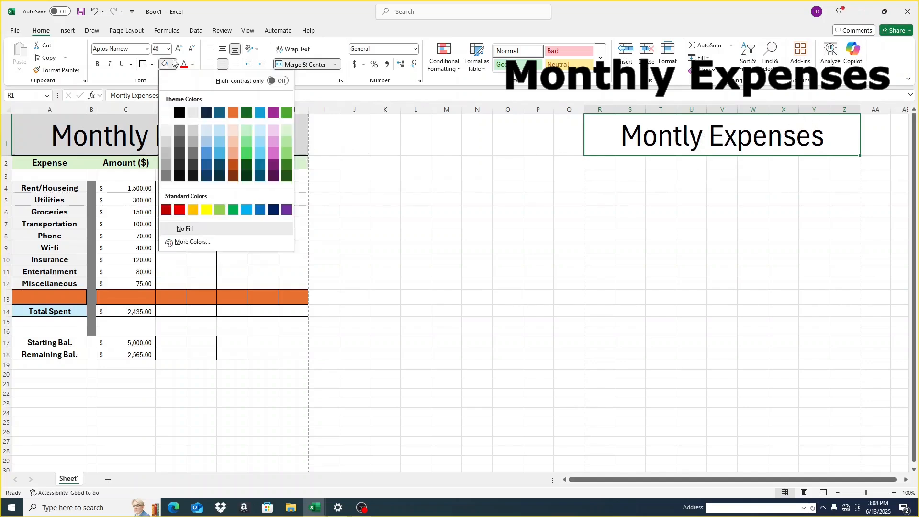
{"action": "left_click", "coordinate": [169, 155]}
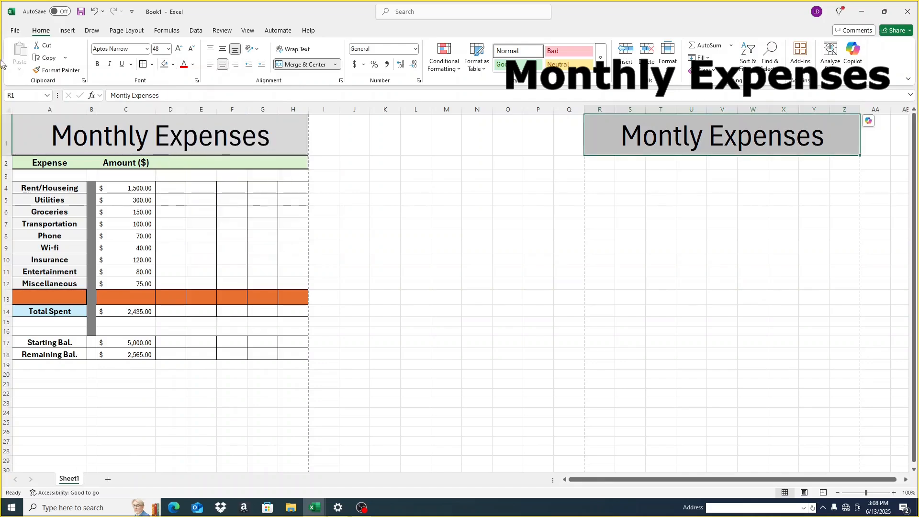
Page through the print preview to compare the new title page with the finished example, and return to the sheet.
{"action": "left_click", "coordinate": [15, 31]}
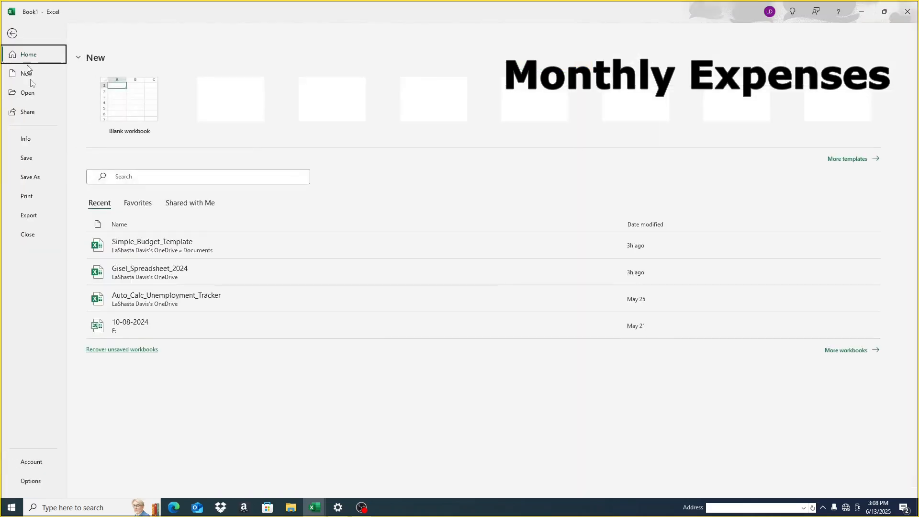
{"action": "left_click", "coordinate": [27, 196]}
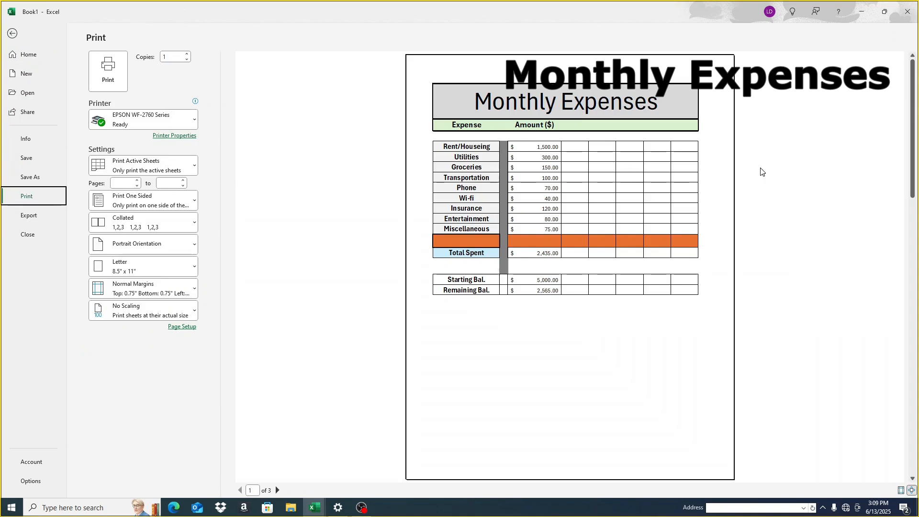
{"action": "scroll", "coordinate": [761, 171], "scroll_direction": "down", "scroll_amount": 2}
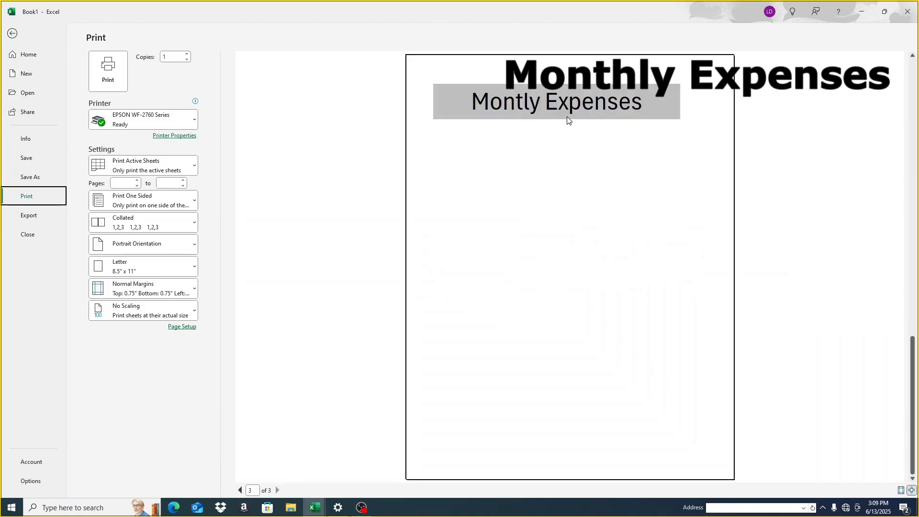
{"action": "scroll", "coordinate": [807, 219], "scroll_direction": "up", "scroll_amount": 2}
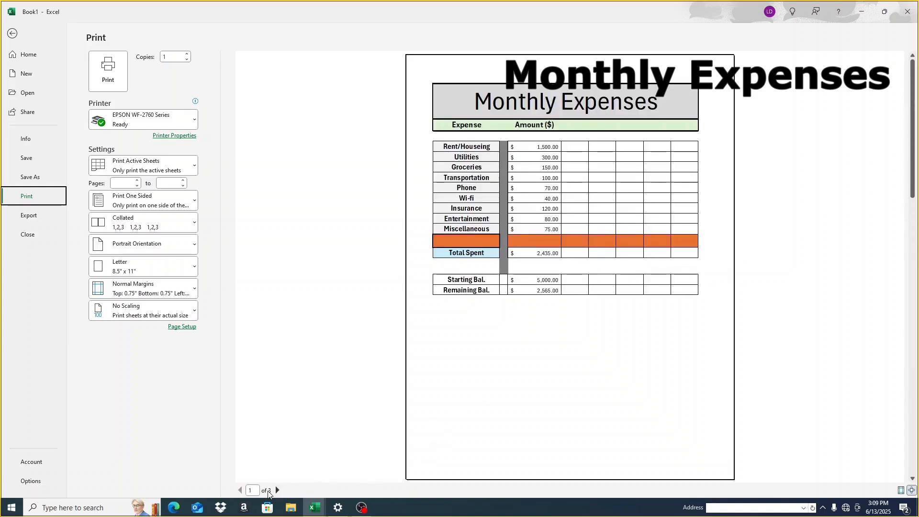
{"action": "left_click", "coordinate": [277, 490]}
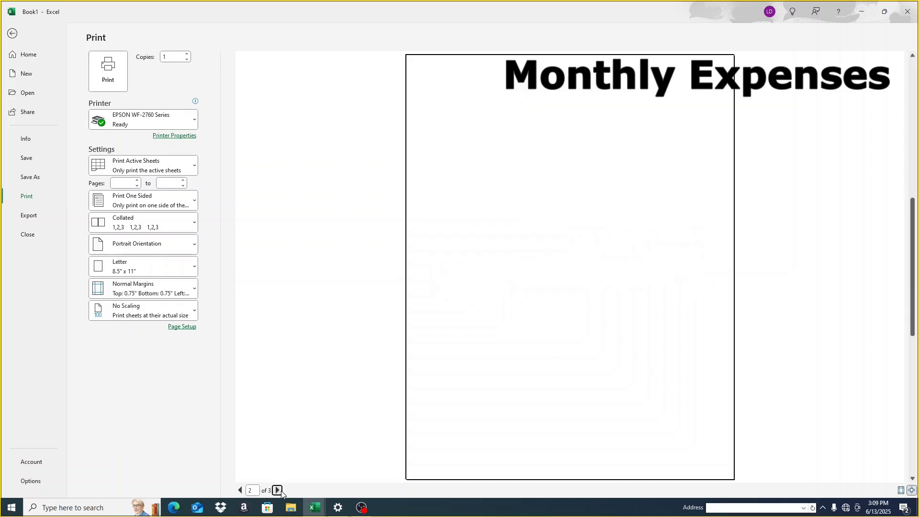
{"action": "left_click", "coordinate": [277, 490]}
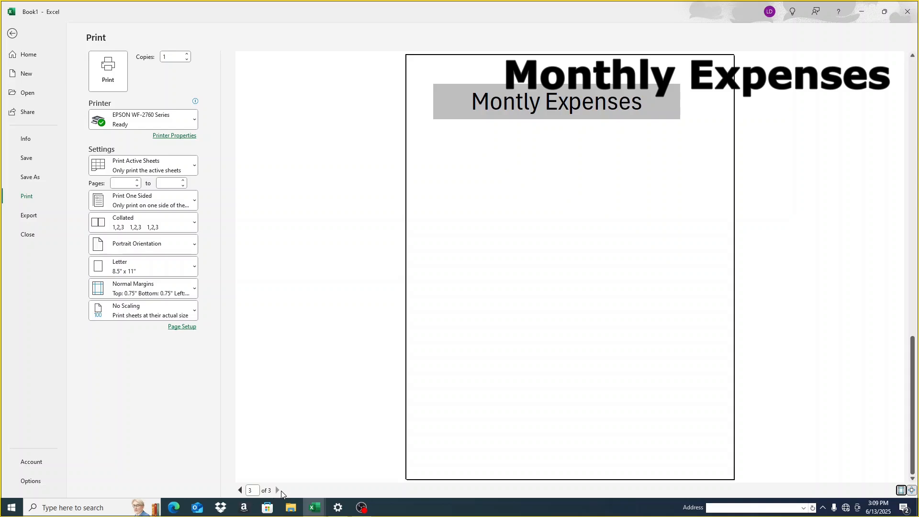
{"action": "left_click", "coordinate": [12, 34]}
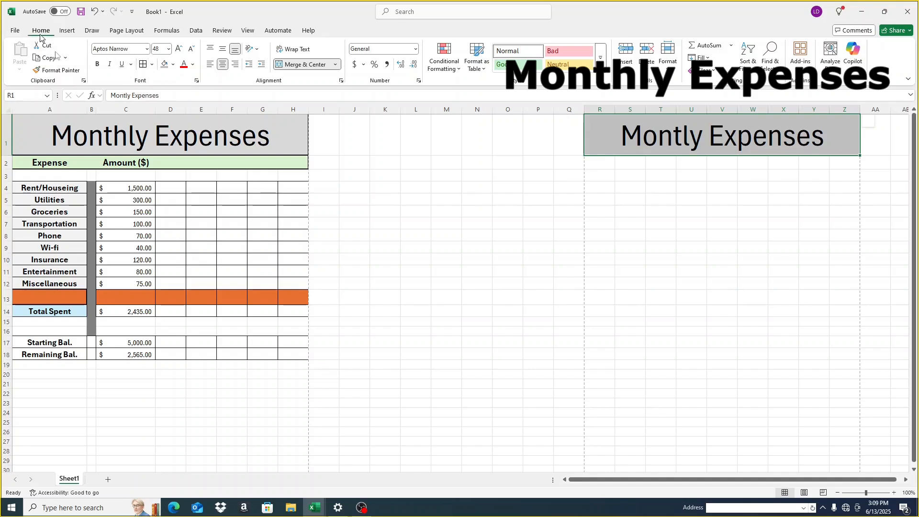
Apply thick outside borders to the merged title R1:Z1 and print the active sheet.
{"action": "left_click", "coordinate": [153, 67]}
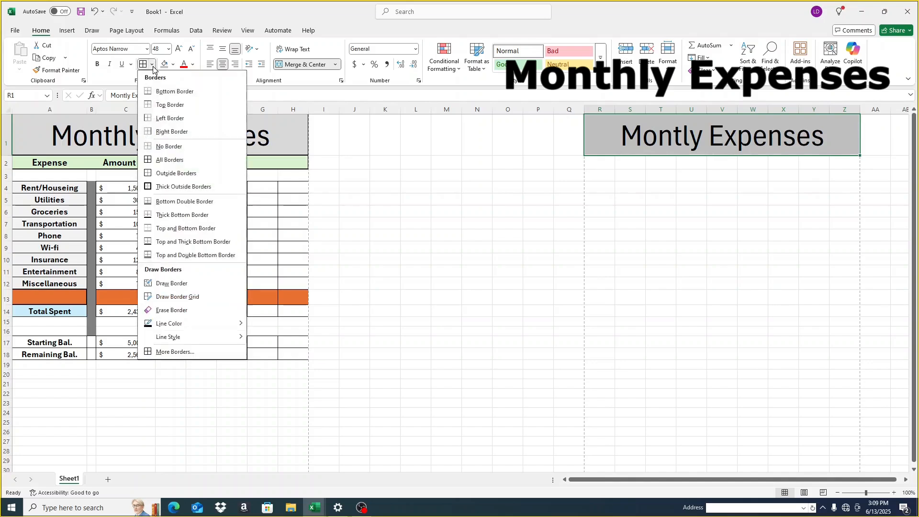
{"action": "left_click", "coordinate": [197, 187]}
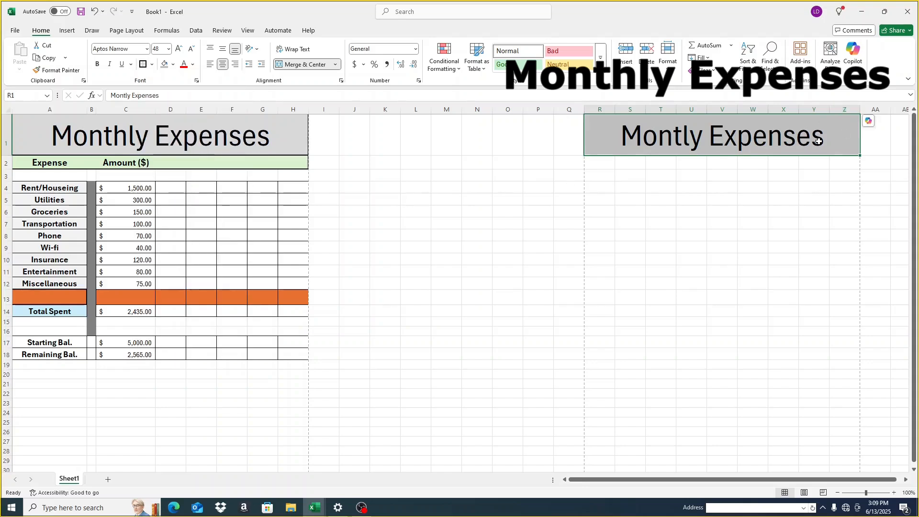
{"action": "left_click", "coordinate": [15, 30]}
{"action": "left_click", "coordinate": [28, 199]}
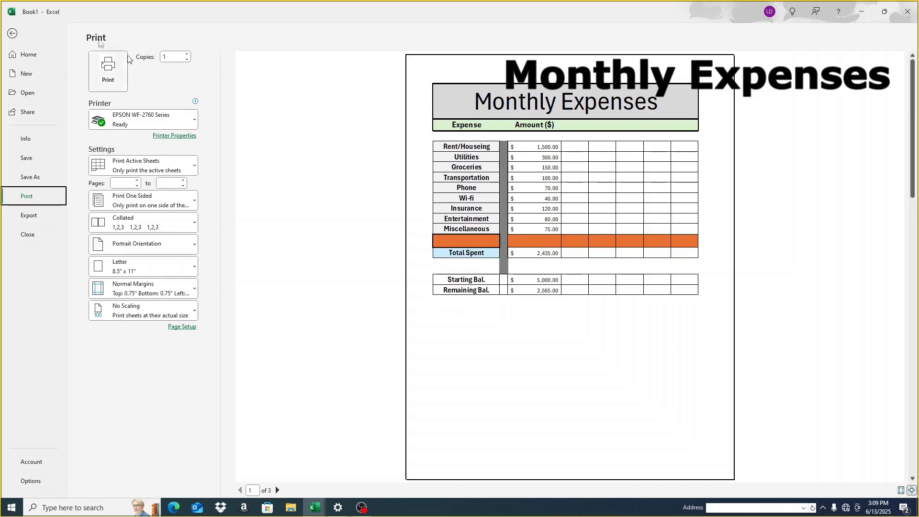
{"action": "left_click", "coordinate": [108, 71]}
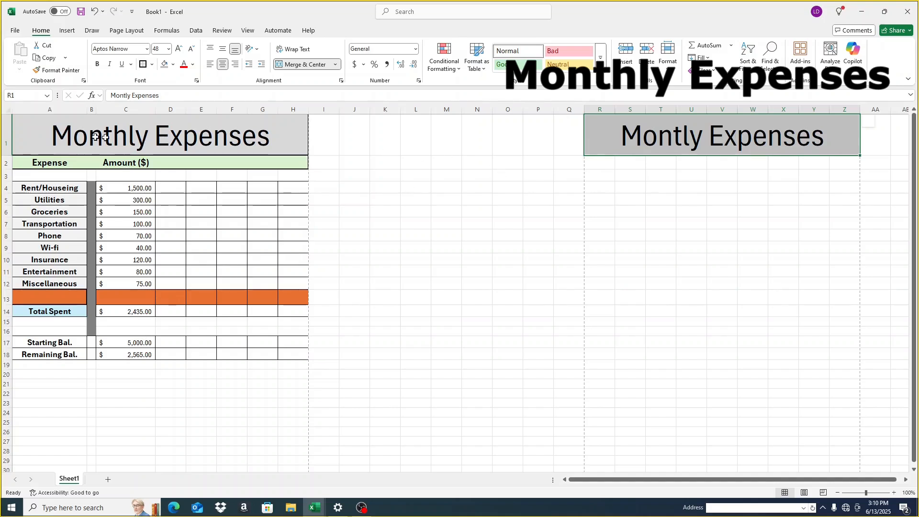
Enter the column headings "Expense" in R2 and "Amount ($)" in T2 below the new title.
{"action": "left_click", "coordinate": [608, 162]}
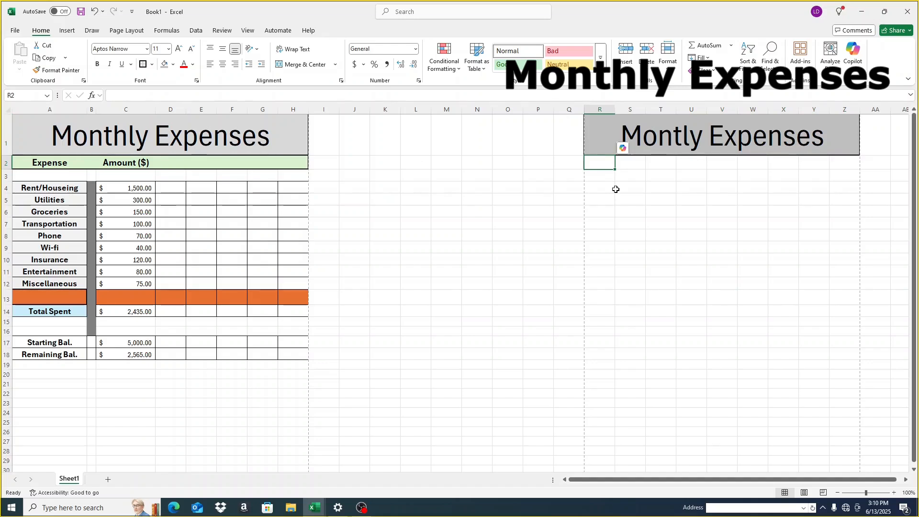
{"action": "type", "text": "Expe"}
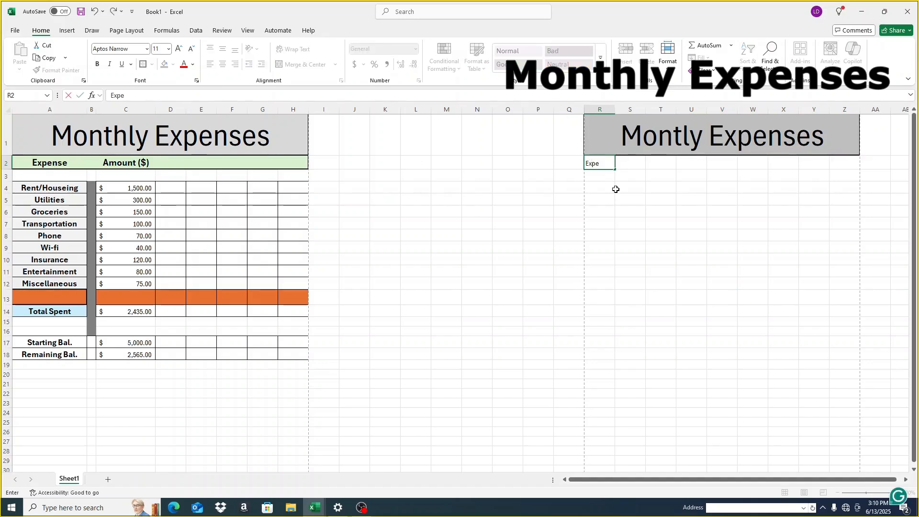
{"action": "type", "text": "nse"}
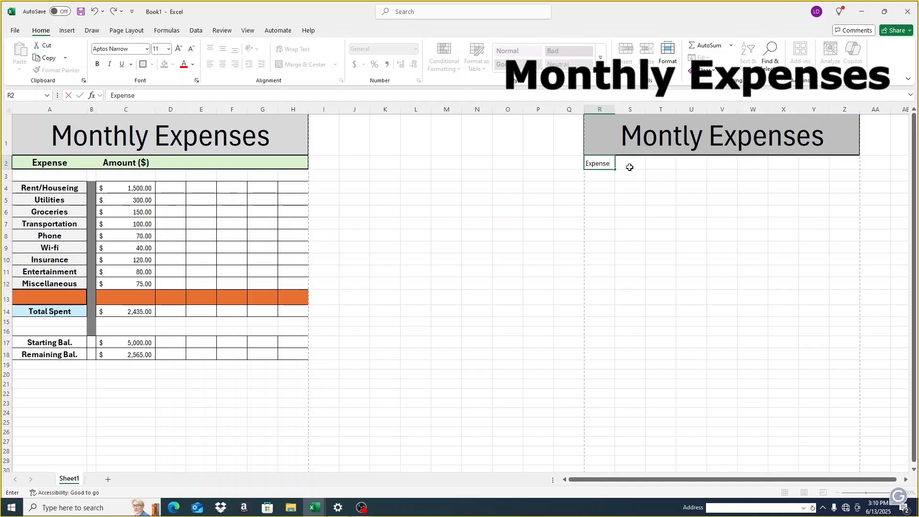
{"action": "left_click", "coordinate": [658, 164]}
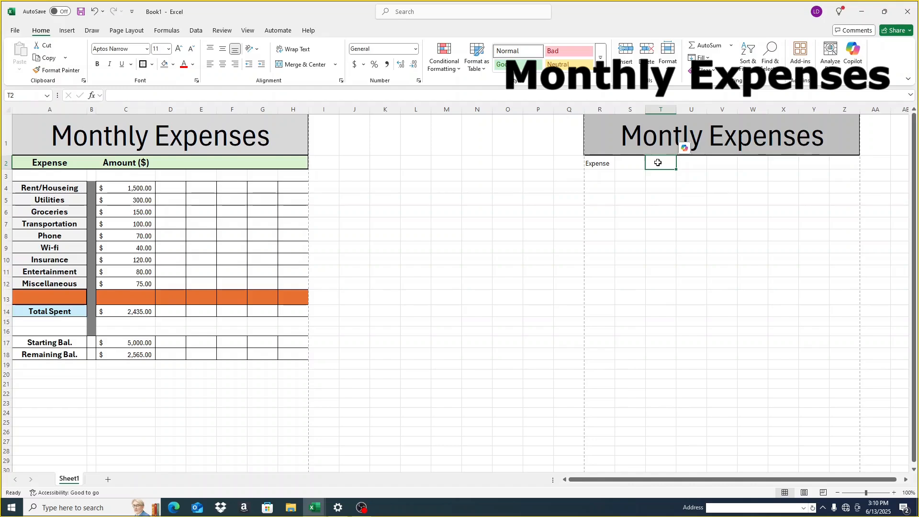
{"action": "type", "text": "Amount"}
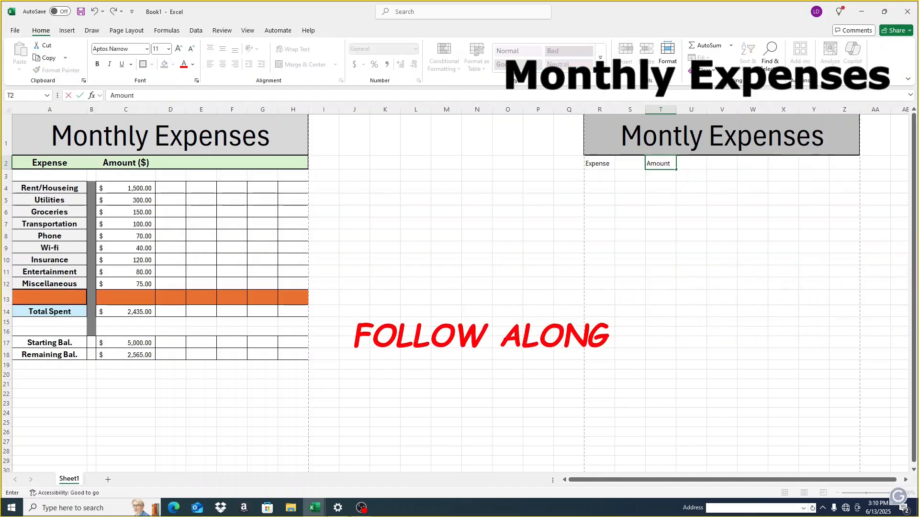
{"action": "type", "text": " ("}
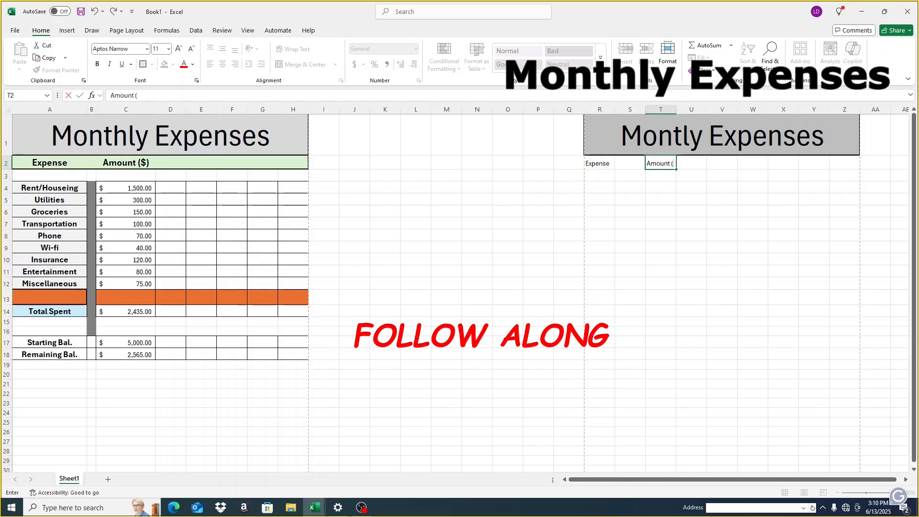
{"action": "type", "text": "$"}
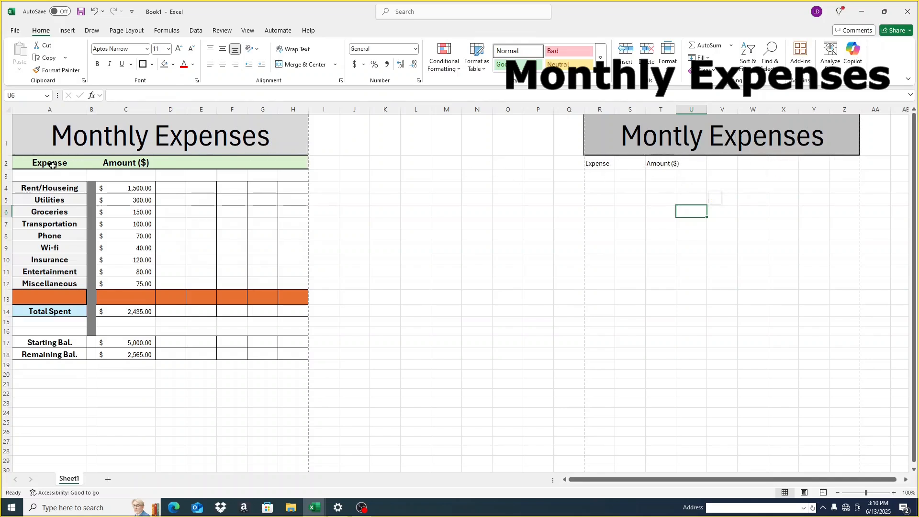
Fill the heading row R2:Z2 with a light green.
{"action": "left_click_drag", "start_coordinate": [598, 164], "coordinate": [674, 163]}
{"action": "left_click", "coordinate": [602, 187]}
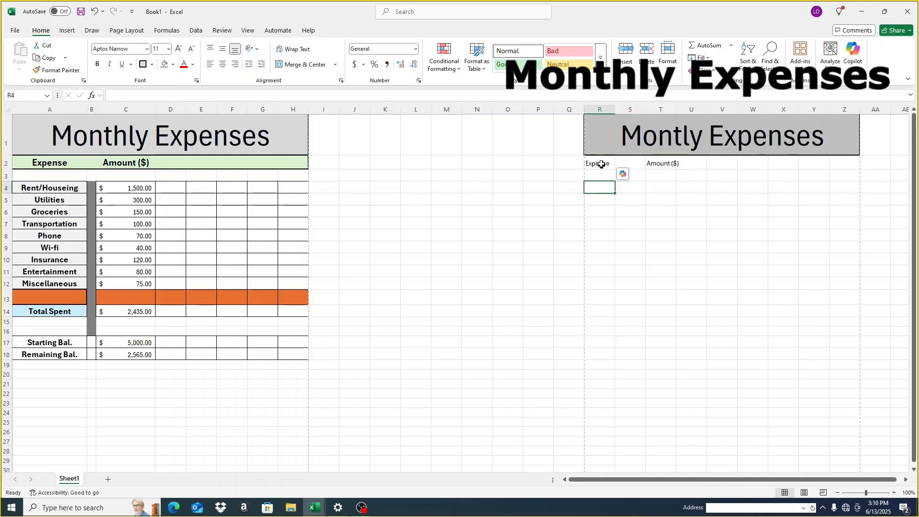
{"action": "left_click", "coordinate": [602, 163]}
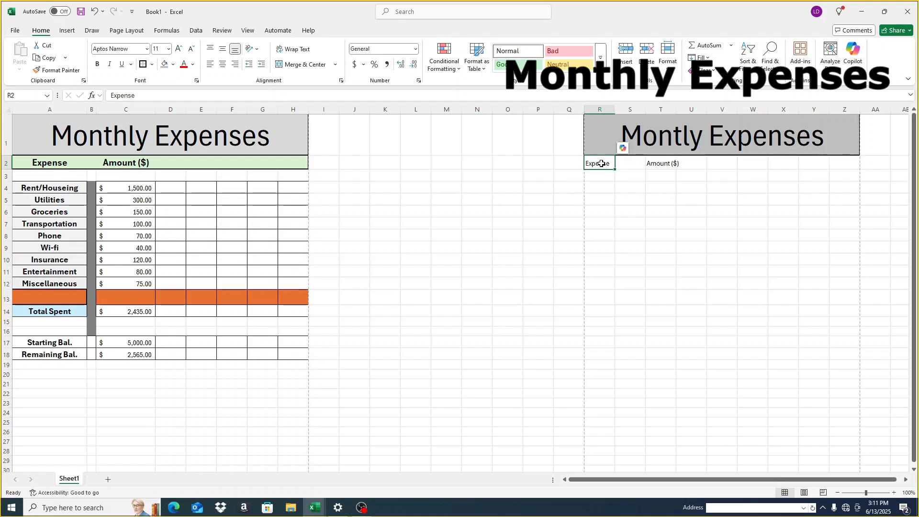
{"action": "left_click_drag", "start_coordinate": [601, 164], "coordinate": [833, 157]}
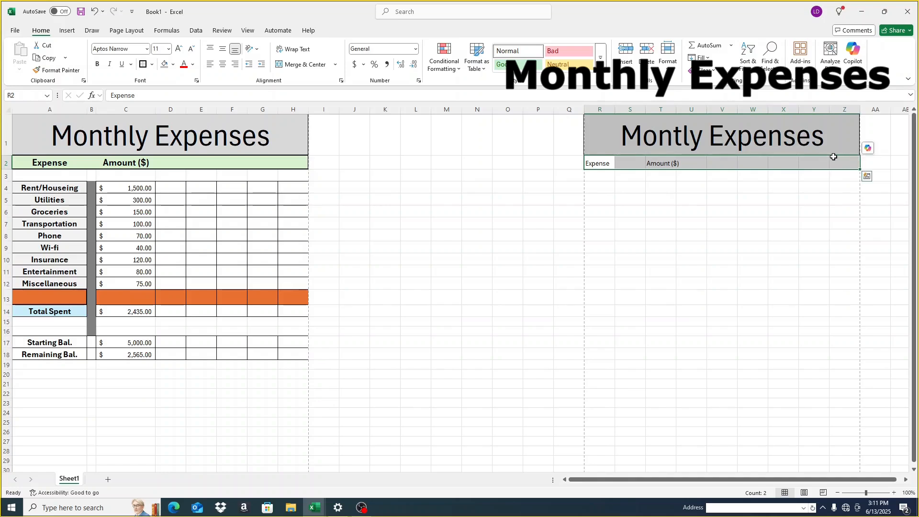
{"action": "left_click", "coordinate": [173, 65]}
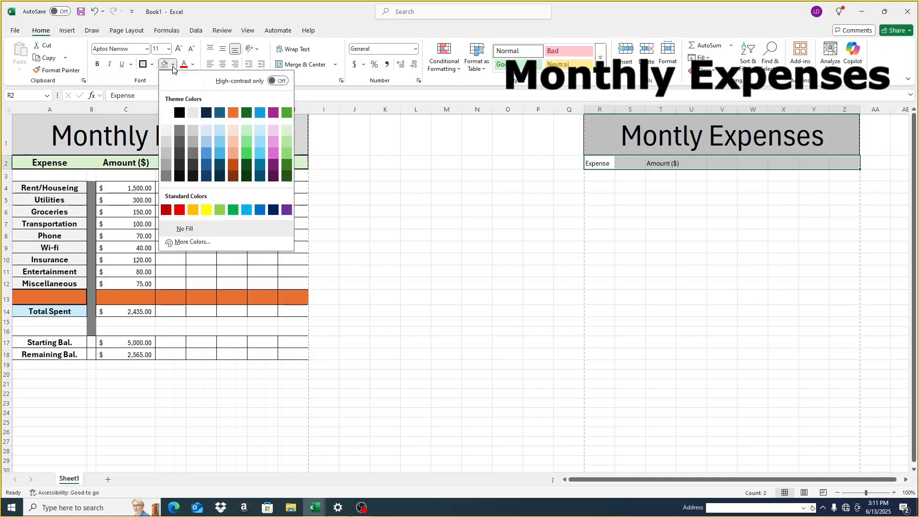
{"action": "left_click", "coordinate": [286, 149]}
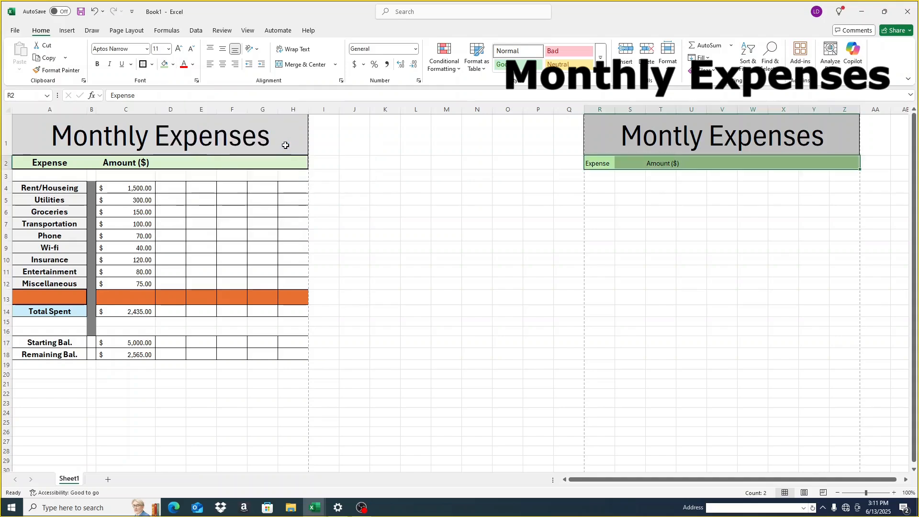
Set the headings in R2:T2 to font size 16 and center them horizontally.
{"action": "left_click", "coordinate": [671, 164]}
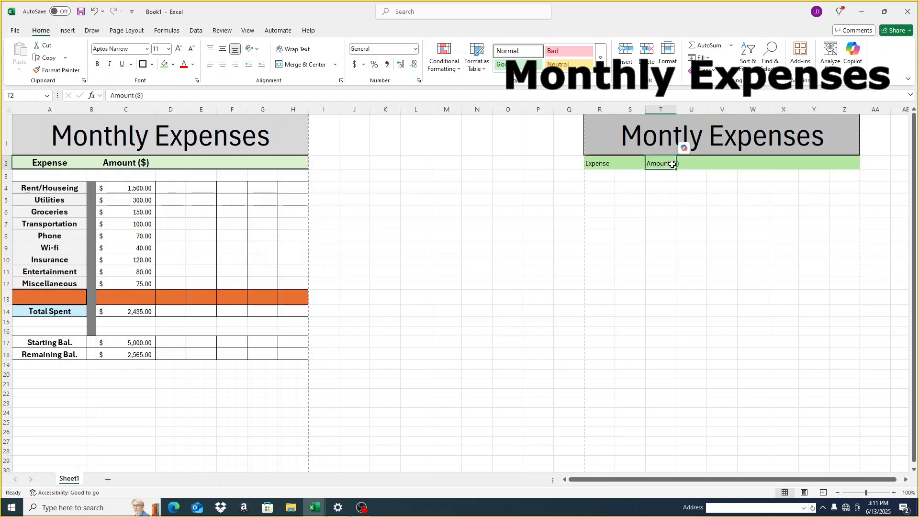
{"action": "left_click", "coordinate": [604, 164]}
{"action": "left_click_drag", "start_coordinate": [619, 163], "coordinate": [661, 164]}
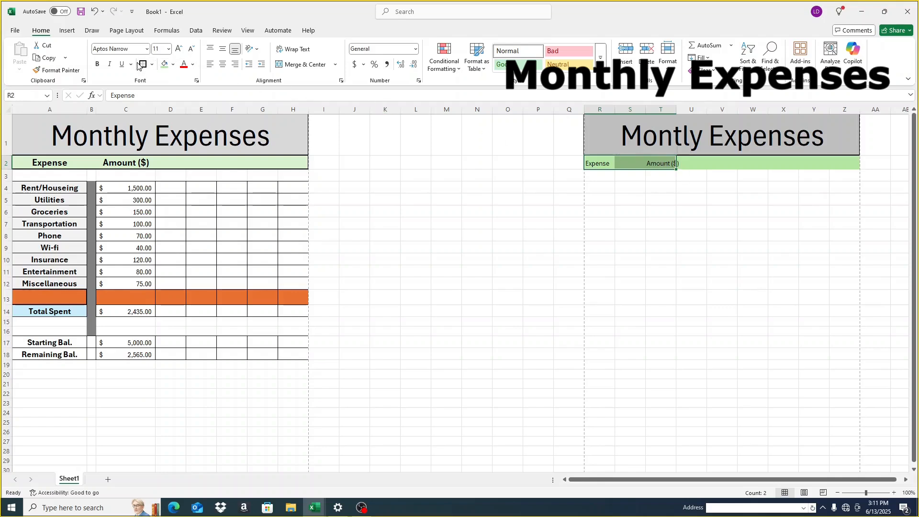
{"action": "left_click", "coordinate": [169, 49]}
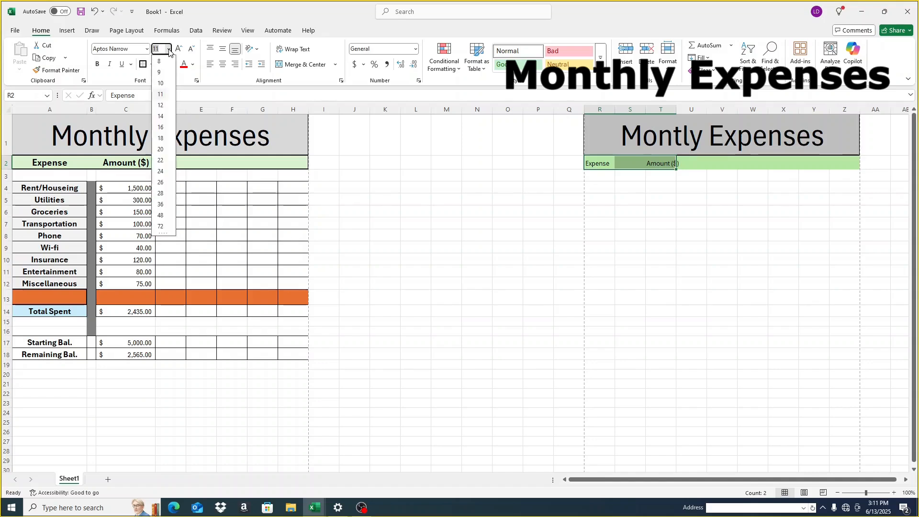
{"action": "left_click", "coordinate": [161, 130]}
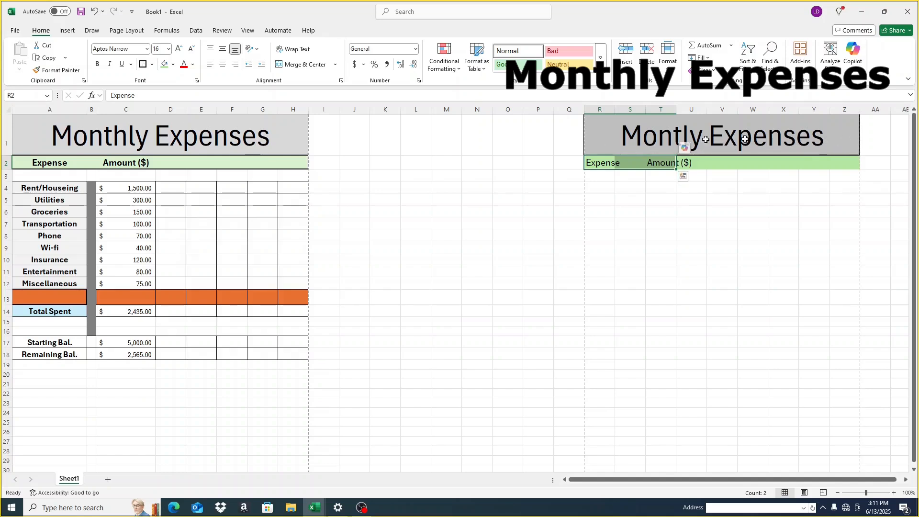
{"action": "left_click", "coordinate": [223, 64]}
{"action": "left_click", "coordinate": [617, 202]}
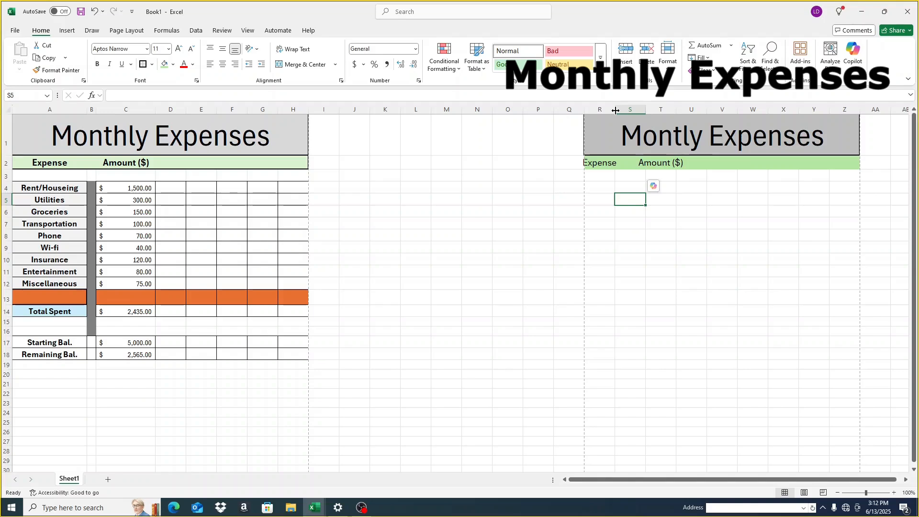
Widen columns R and T so the "Expense" and "Amount ($)" headings fit inside their cells.
{"action": "left_click_drag", "start_coordinate": [615, 110], "coordinate": [623, 110]}
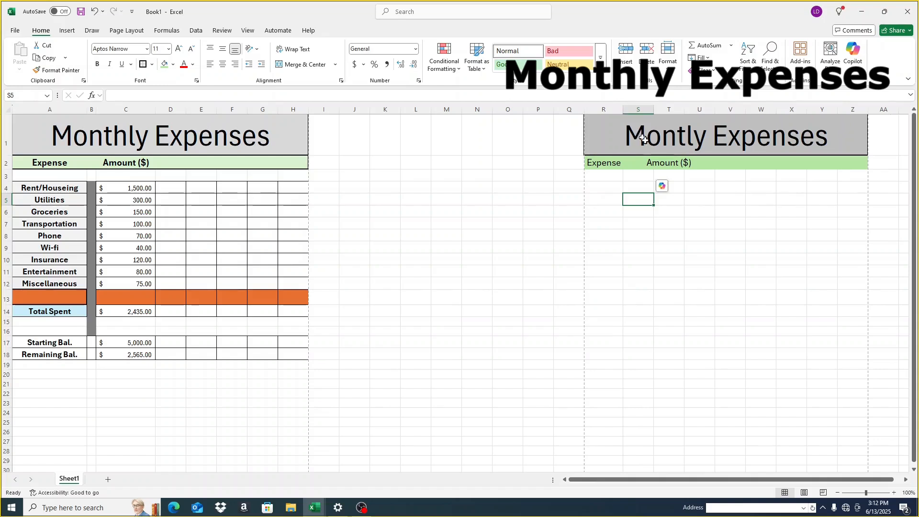
{"action": "left_click", "coordinate": [661, 162]}
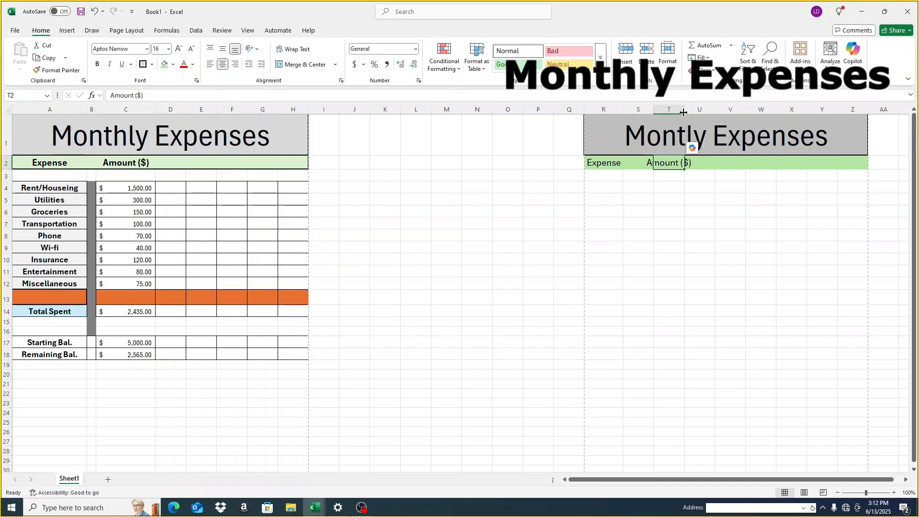
{"action": "left_click_drag", "start_coordinate": [684, 112], "coordinate": [707, 109]}
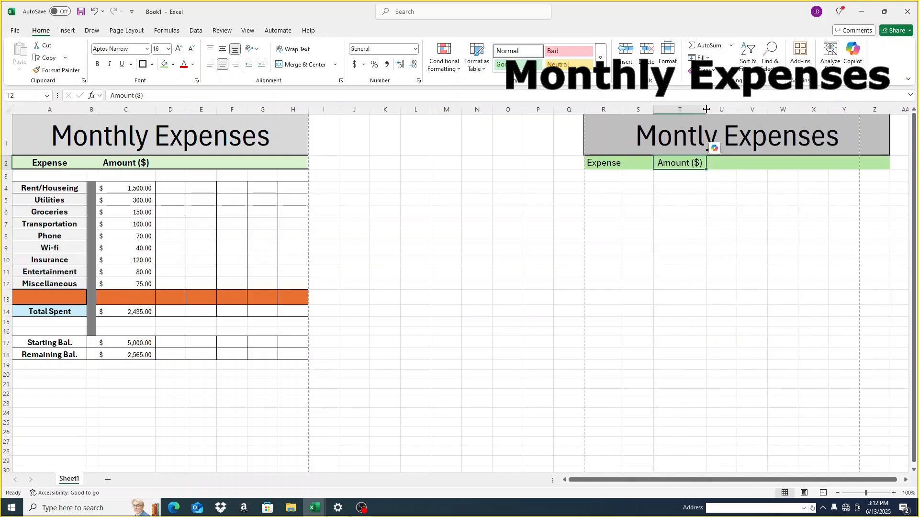
{"action": "left_click", "coordinate": [669, 175]}
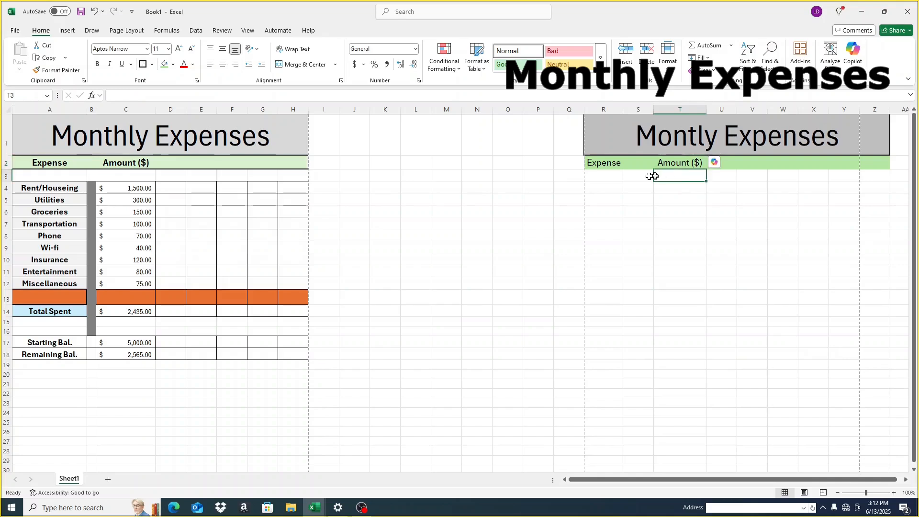
Check in the print preview whether the new title and heading row fit across one printed page.
{"action": "left_click", "coordinate": [15, 30]}
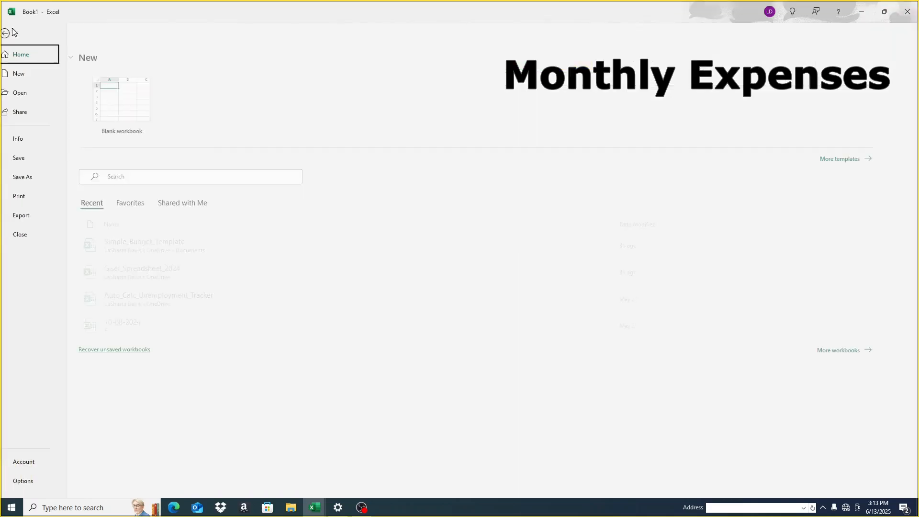
{"action": "left_click", "coordinate": [28, 201]}
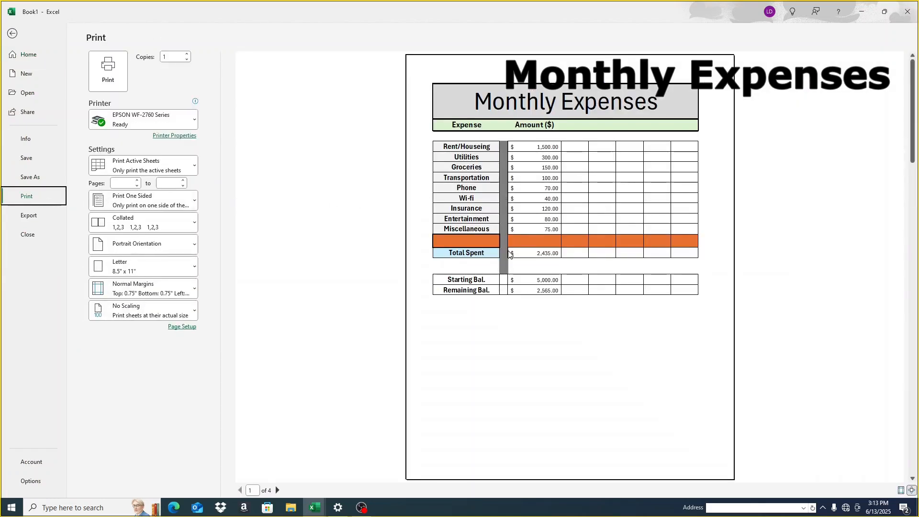
{"action": "scroll", "coordinate": [508, 254], "scroll_direction": "down", "scroll_amount": 1}
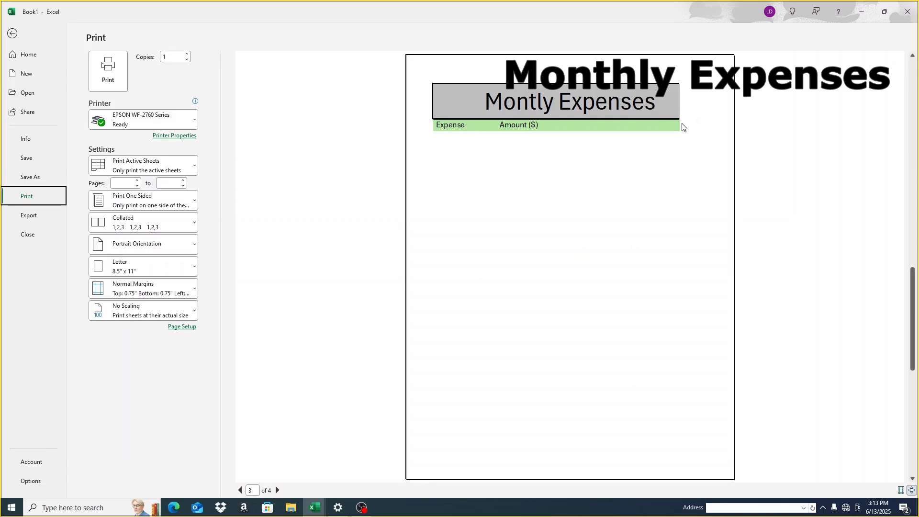
{"action": "left_click", "coordinate": [12, 33]}
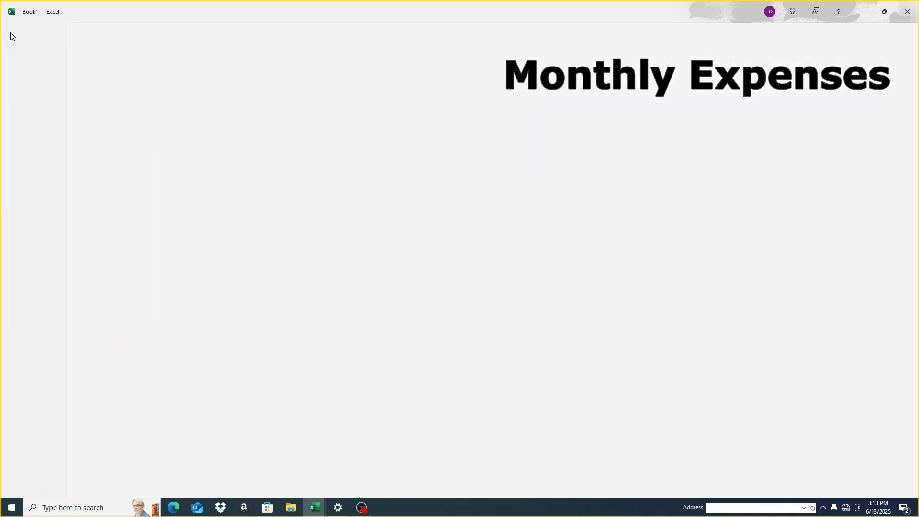
Remove all borders from the merged title cell R1:Z1.
{"action": "left_click", "coordinate": [593, 164]}
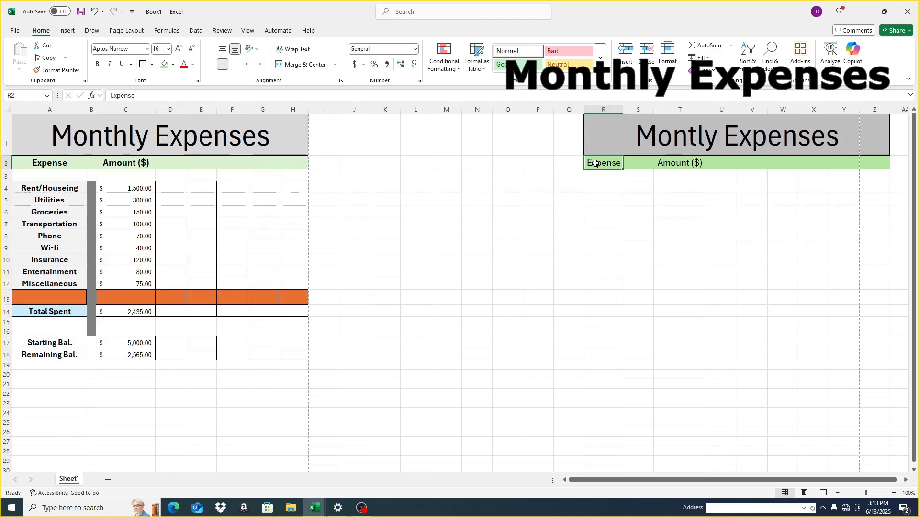
{"action": "left_click_drag", "start_coordinate": [596, 164], "coordinate": [866, 163]}
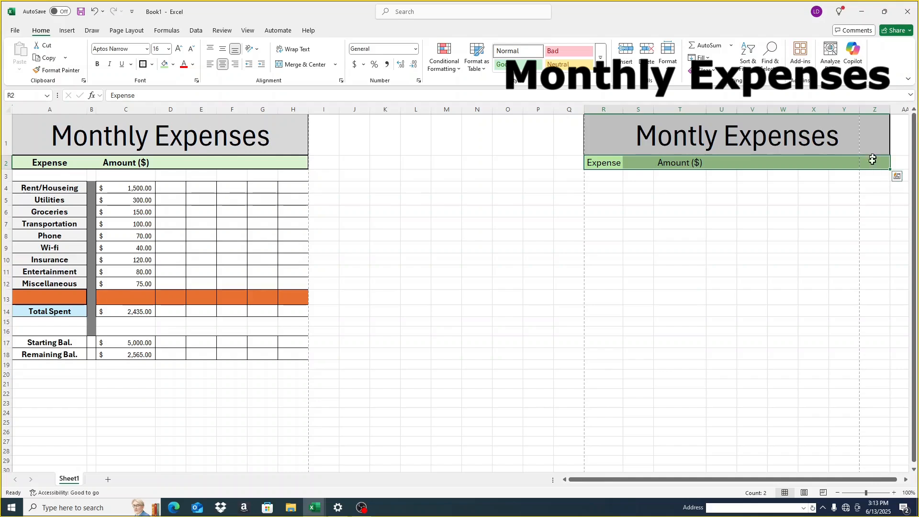
{"action": "left_click", "coordinate": [807, 186]}
{"action": "left_click", "coordinate": [856, 145]}
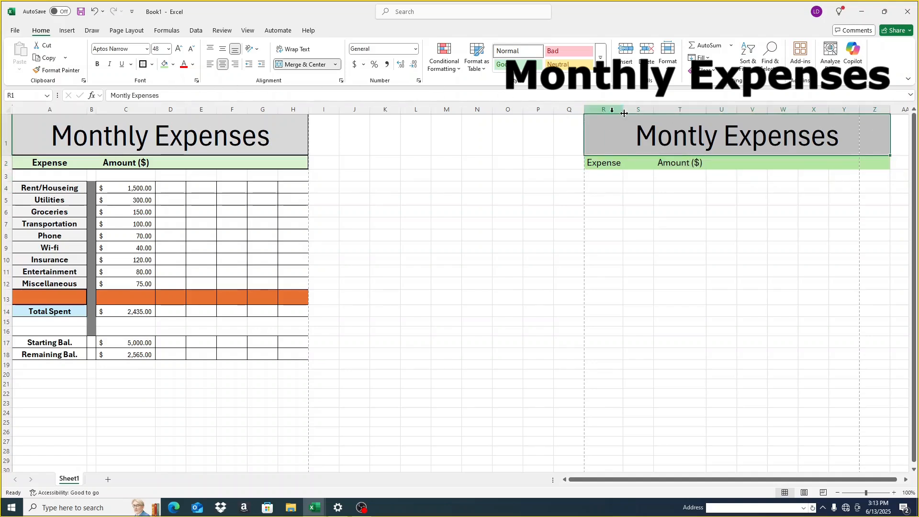
{"action": "left_click", "coordinate": [153, 64]}
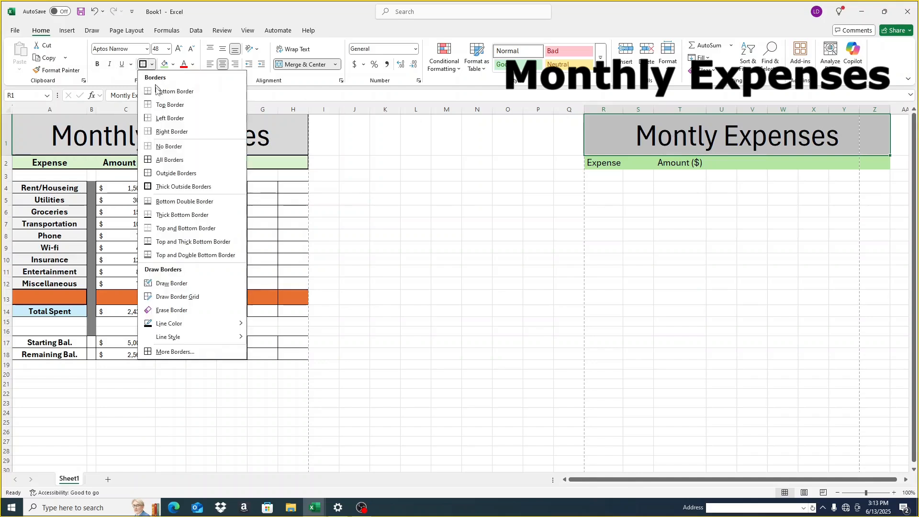
{"action": "left_click", "coordinate": [168, 145]}
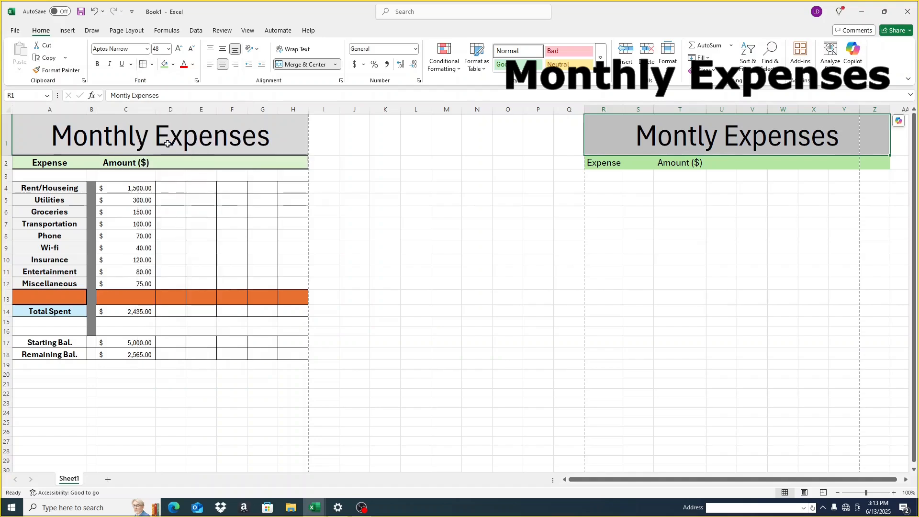
{"action": "left_click", "coordinate": [680, 234]}
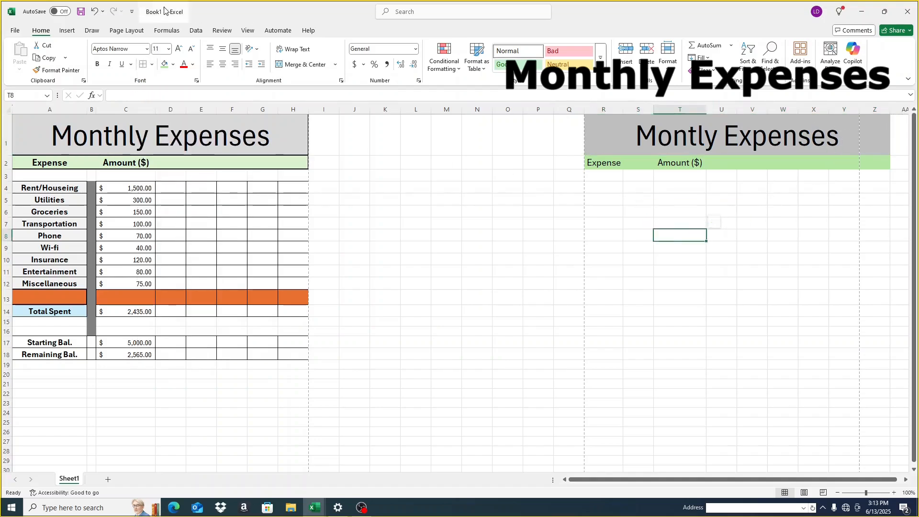
Page through the print preview to the last page to see where the new title and heading row are split.
{"action": "left_click", "coordinate": [15, 31]}
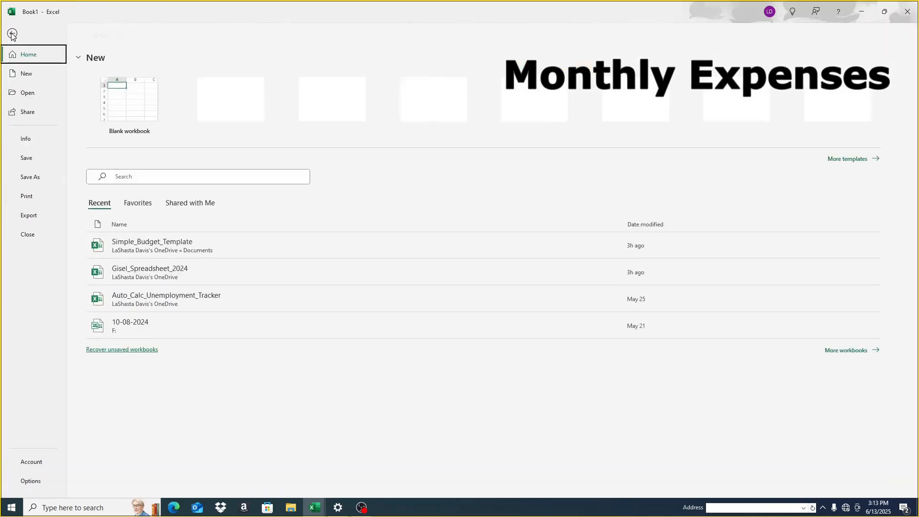
{"action": "left_click", "coordinate": [27, 197]}
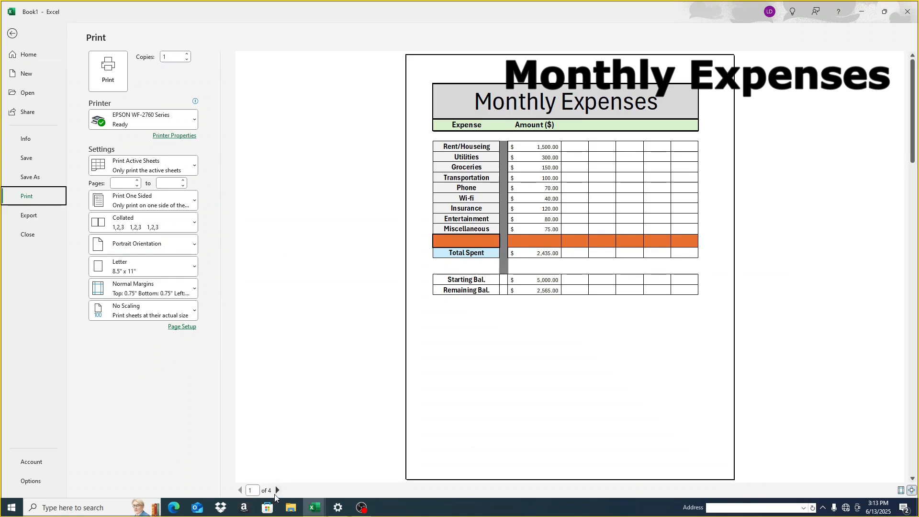
{"action": "left_click", "coordinate": [277, 490]}
{"action": "left_click", "coordinate": [277, 490]}
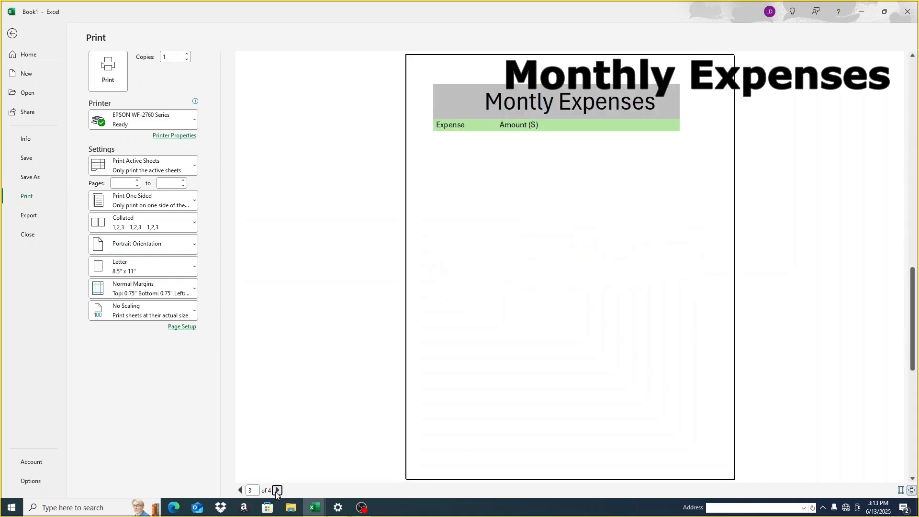
{"action": "left_click", "coordinate": [277, 490]}
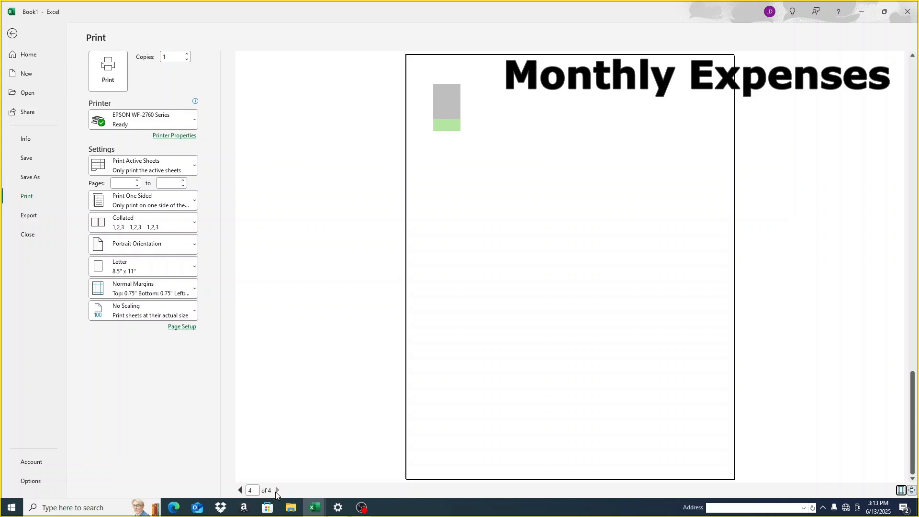
{"action": "left_click", "coordinate": [13, 34]}
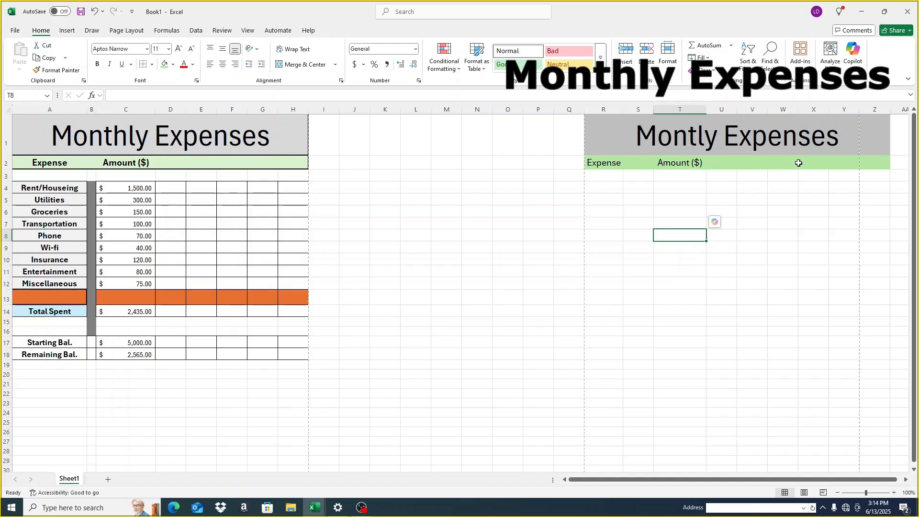
Remove the fill color from the title R1:Z1 and from the heading row R2:Z2.
{"action": "left_click", "coordinate": [595, 143]}
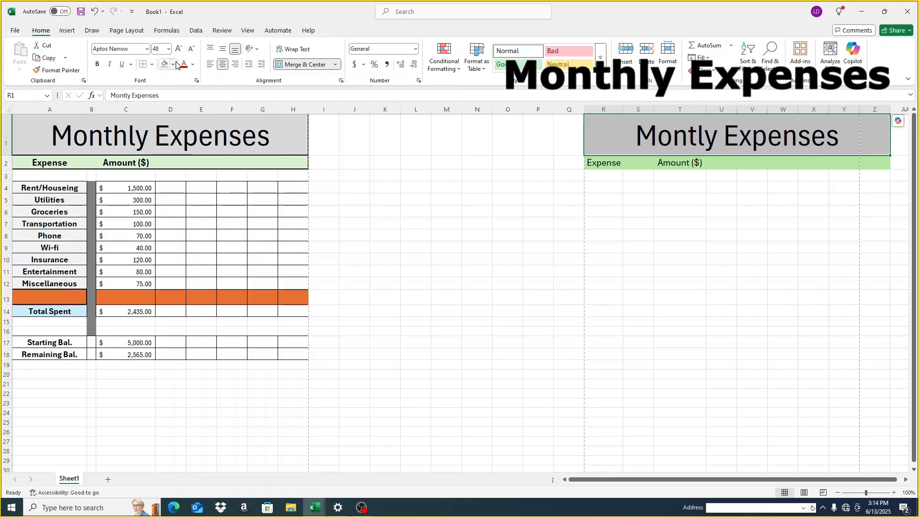
{"action": "left_click", "coordinate": [174, 64]}
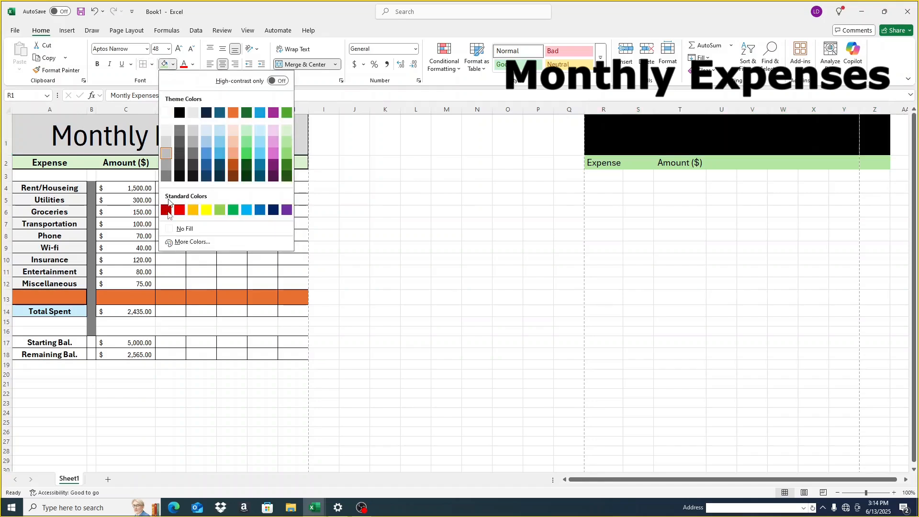
{"action": "left_click", "coordinate": [182, 234]}
{"action": "left_click_drag", "start_coordinate": [598, 168], "coordinate": [860, 164]}
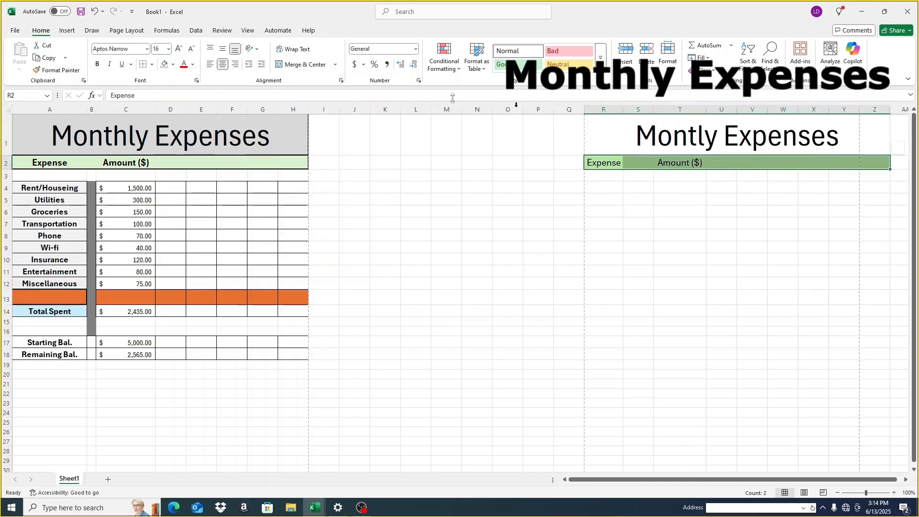
{"action": "left_click", "coordinate": [172, 65]}
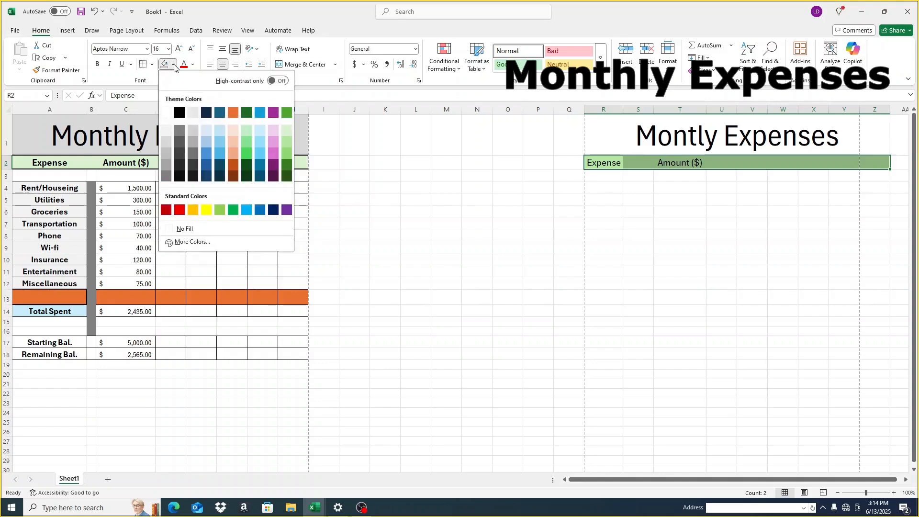
{"action": "left_click", "coordinate": [166, 142]}
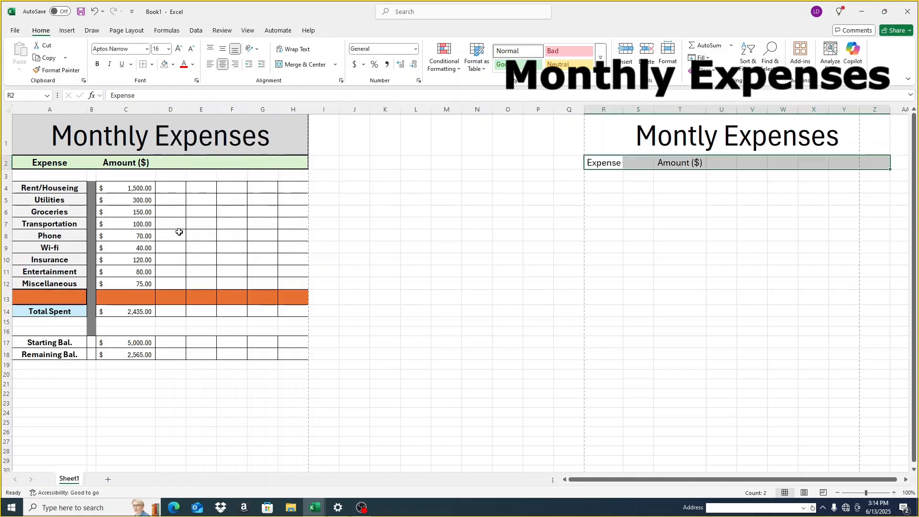
{"action": "left_click", "coordinate": [660, 226]}
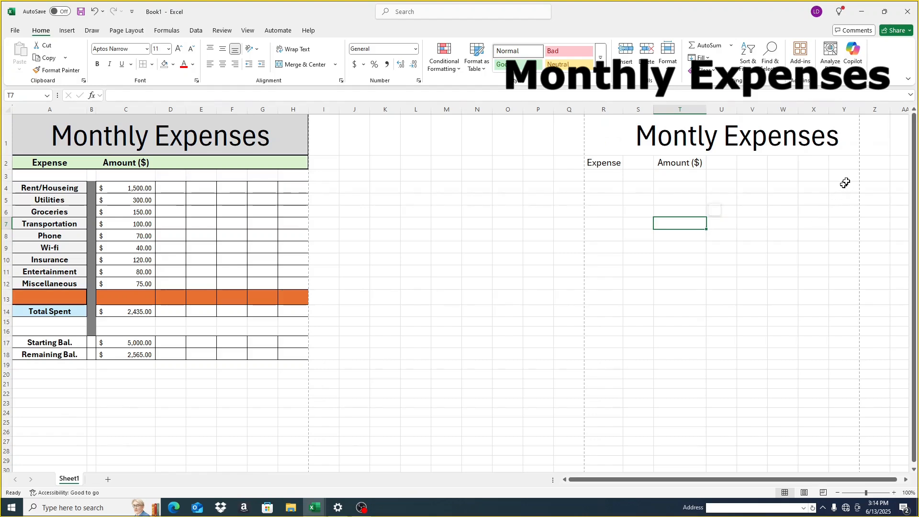
Unmerge the title cells R1:Z1.
{"action": "left_click", "coordinate": [878, 138]}
{"action": "left_click", "coordinate": [876, 166]}
{"action": "left_click", "coordinate": [857, 143]}
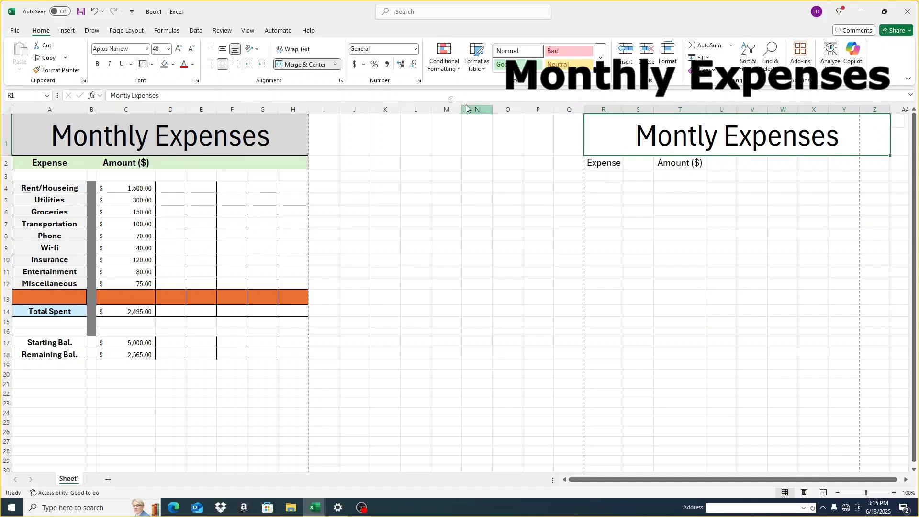
{"action": "left_click", "coordinate": [305, 65]}
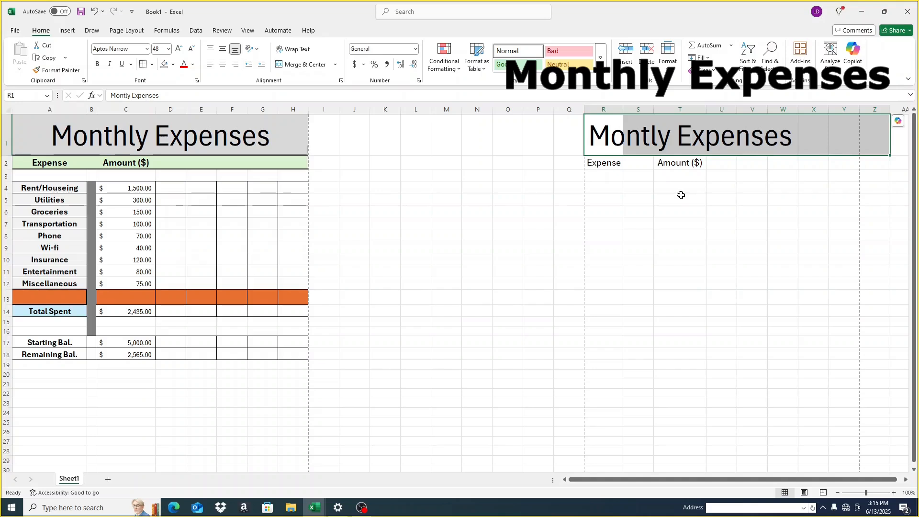
{"action": "left_click", "coordinate": [701, 212]}
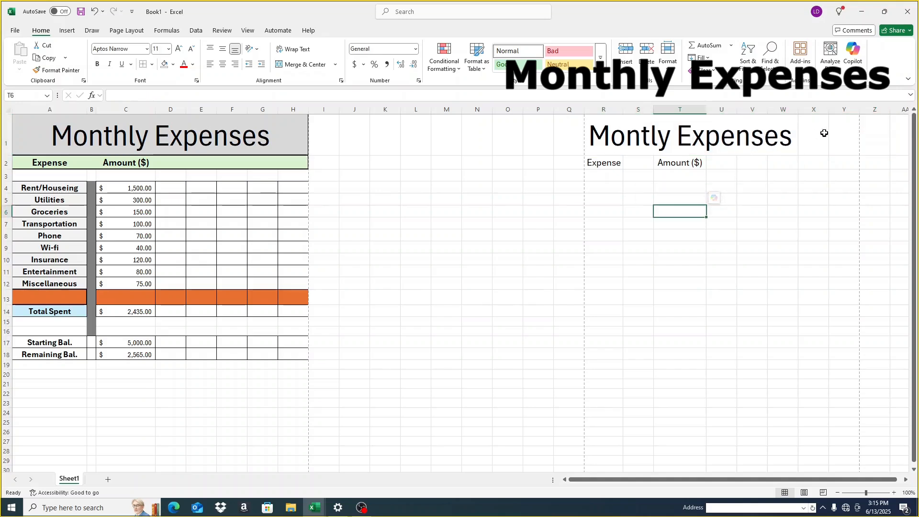
Check the page layout of the sheet in the print preview after unmerging the title.
{"action": "left_click", "coordinate": [15, 30]}
{"action": "left_click", "coordinate": [30, 197]}
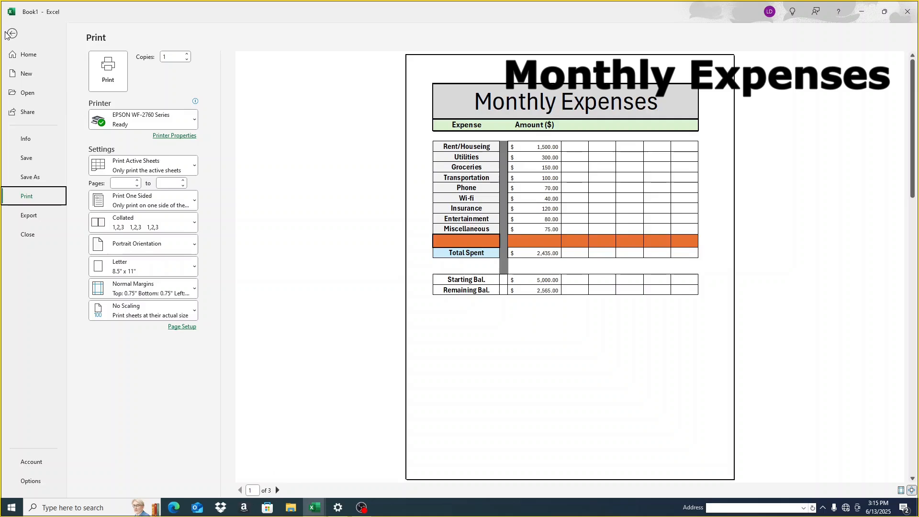
{"action": "left_click", "coordinate": [12, 35]}
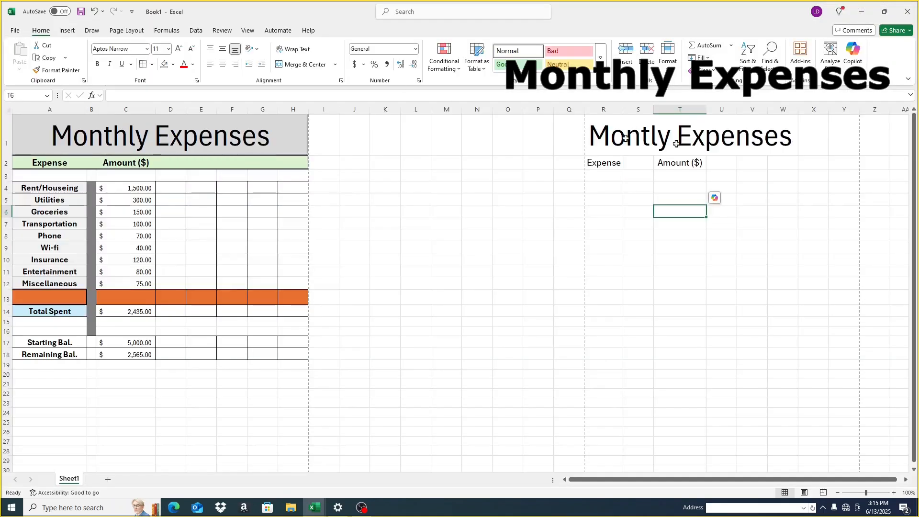
Merge and center the title across R1:Y1 and fill the heading row R2:Y2 with light green.
{"action": "left_click_drag", "start_coordinate": [621, 139], "coordinate": [833, 136]}
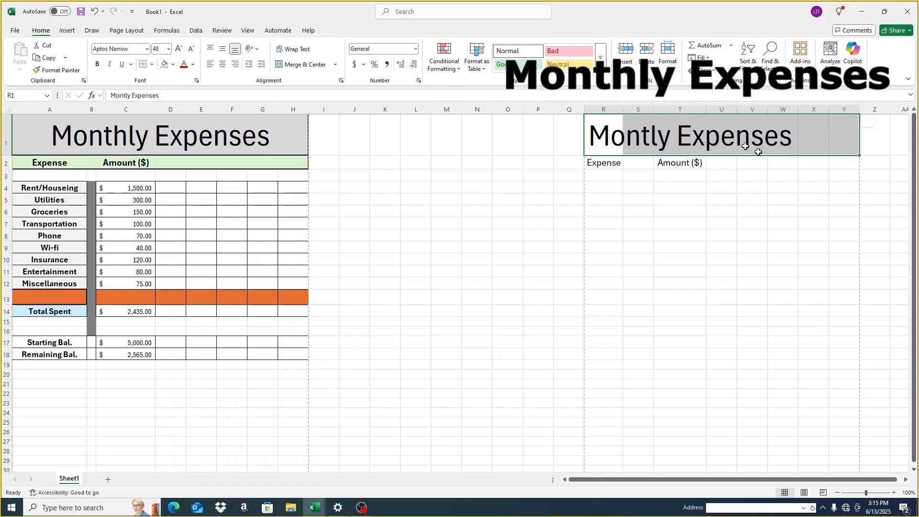
{"action": "left_click", "coordinate": [301, 64]}
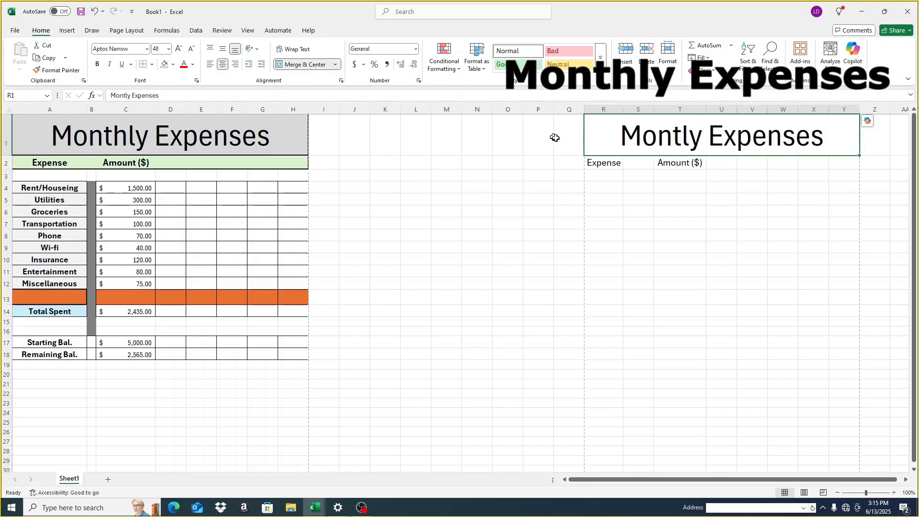
{"action": "left_click_drag", "start_coordinate": [615, 163], "coordinate": [835, 164]}
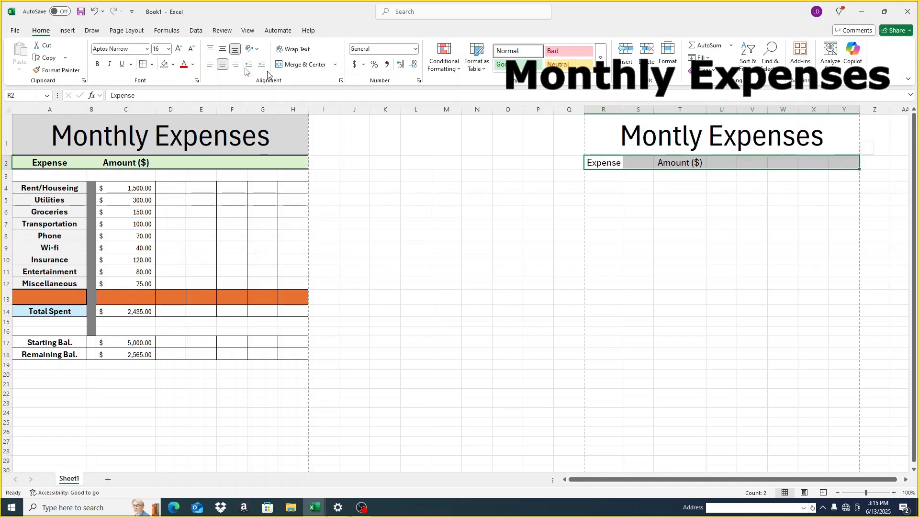
{"action": "left_click", "coordinate": [173, 65]}
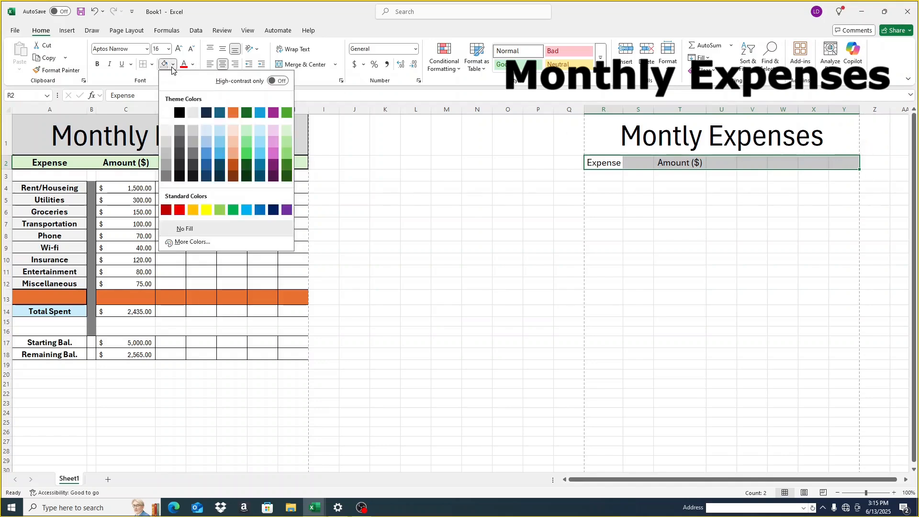
{"action": "left_click", "coordinate": [291, 145]}
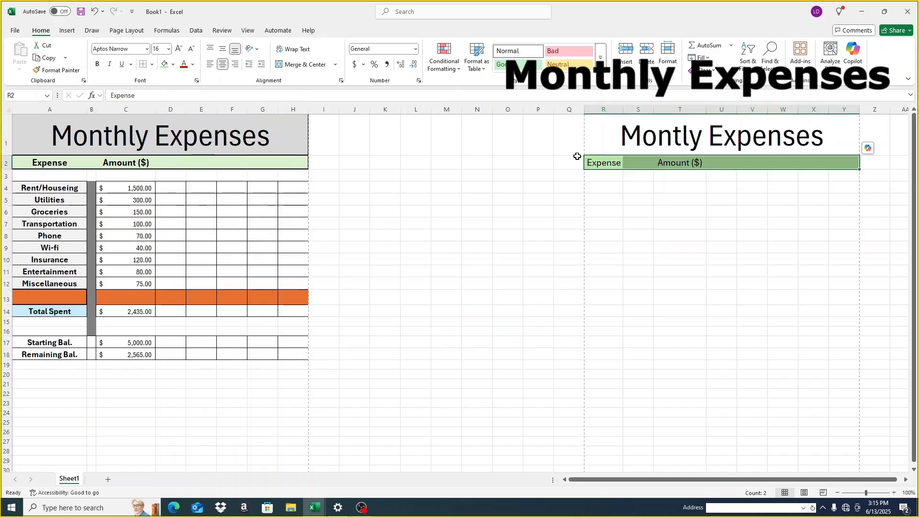
Fill the merged title cell R1:Y1 with gray and give it thick outside borders.
{"action": "left_click", "coordinate": [610, 145]}
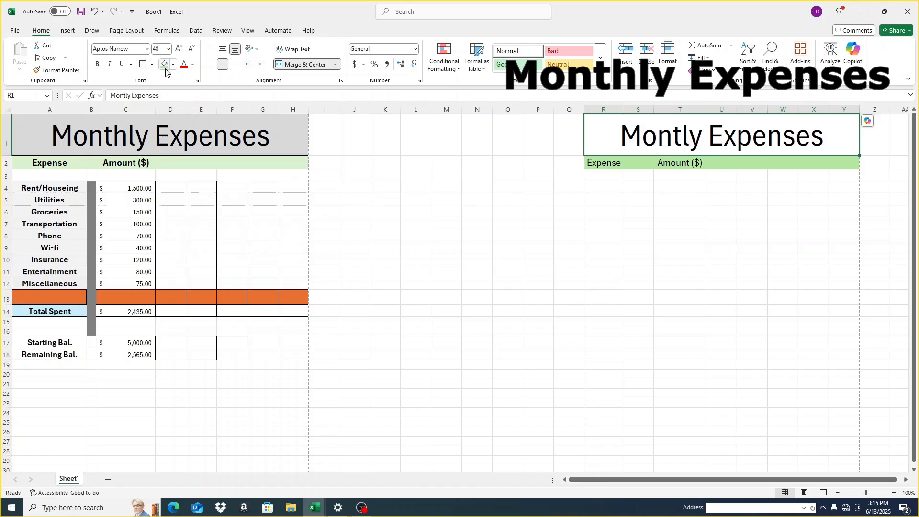
{"action": "left_click", "coordinate": [174, 66]}
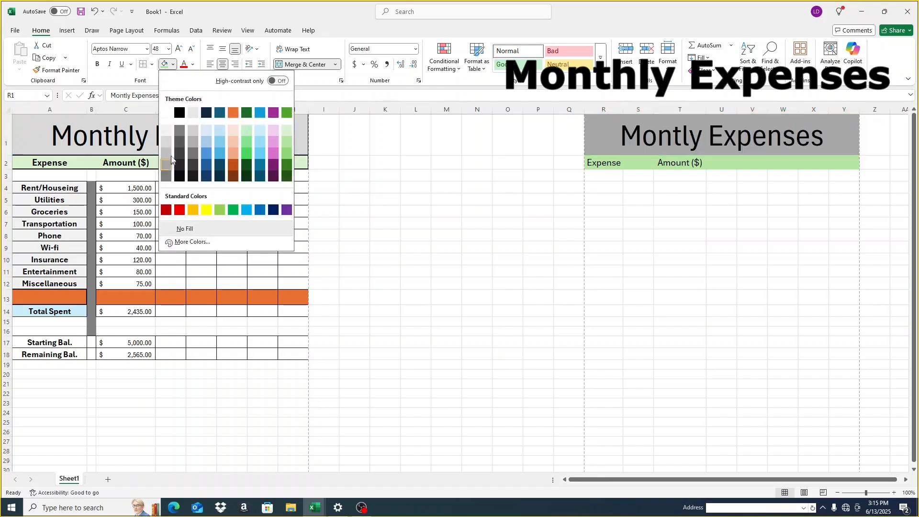
{"action": "left_click", "coordinate": [168, 153]}
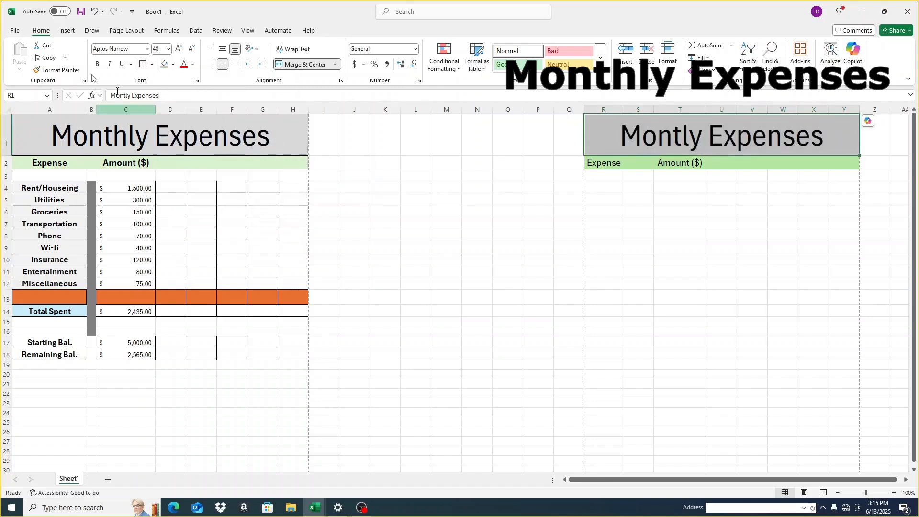
{"action": "left_click", "coordinate": [152, 67]}
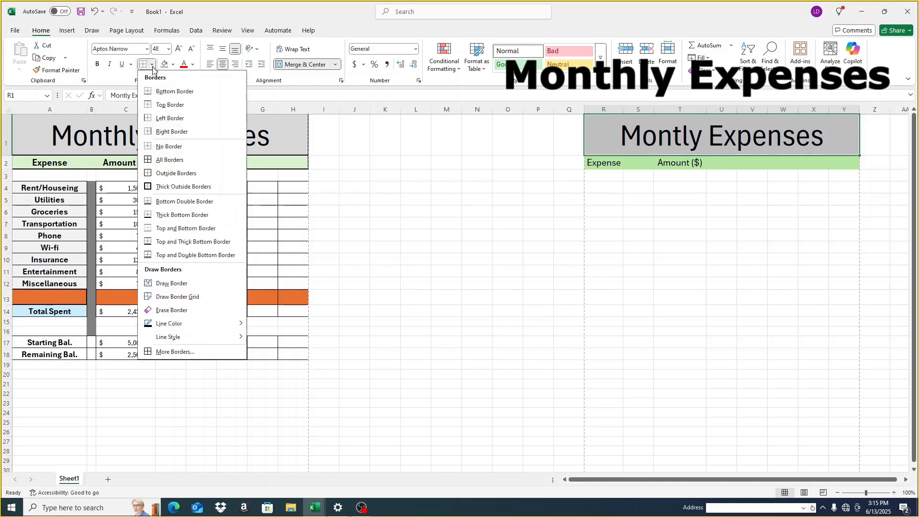
{"action": "left_click", "coordinate": [170, 186]}
Apply all borders to the heading row R2:Y2.
{"action": "left_click", "coordinate": [611, 164]}
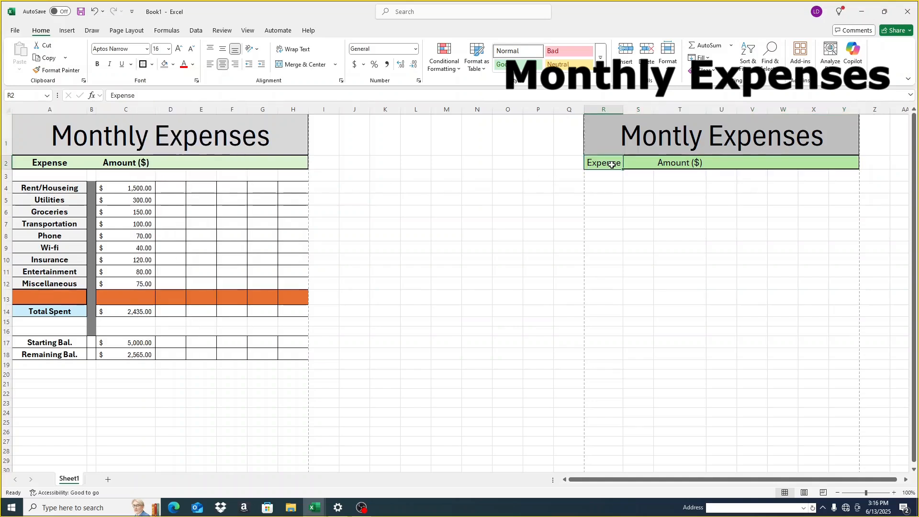
{"action": "left_click_drag", "start_coordinate": [611, 165], "coordinate": [845, 168]}
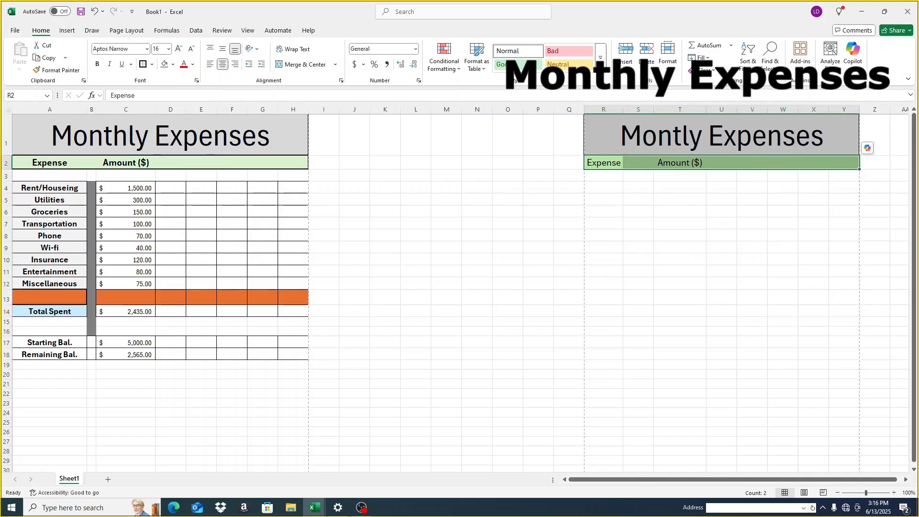
{"action": "left_click", "coordinate": [152, 65]}
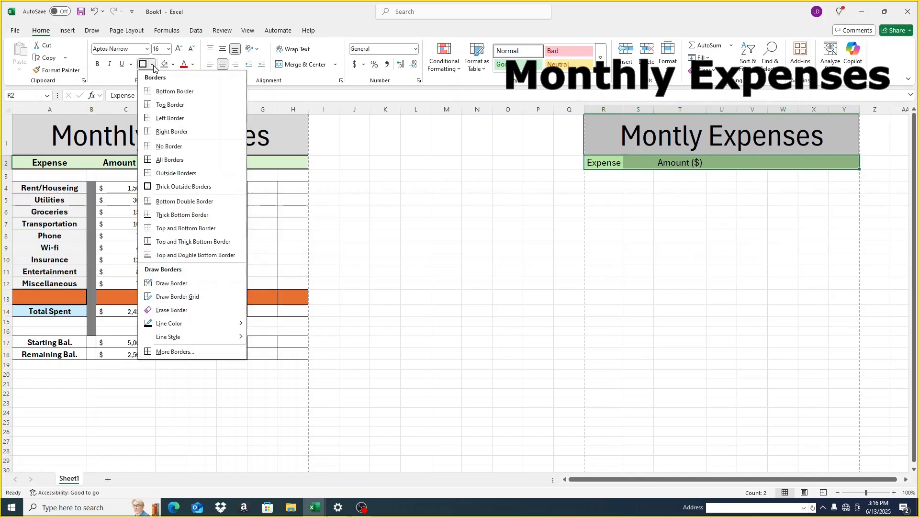
{"action": "left_click", "coordinate": [159, 161]}
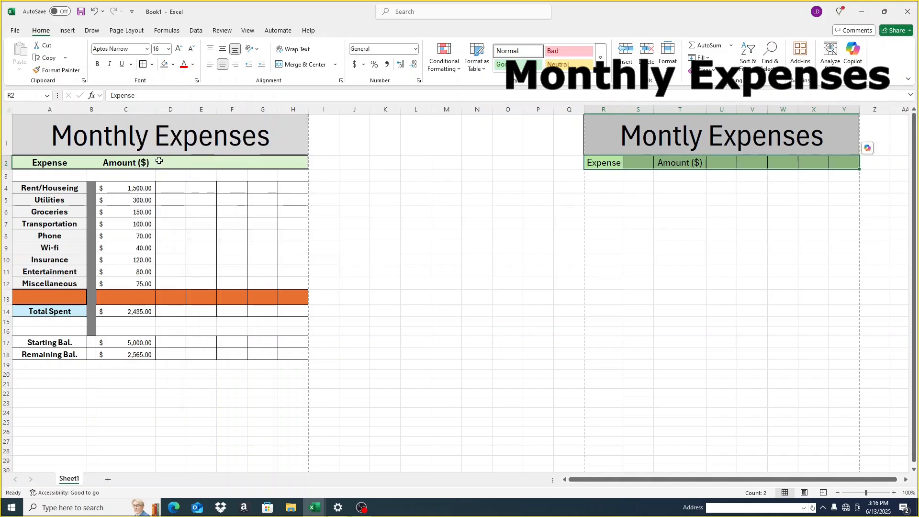
Check in the print preview how the new title and heading row fit on their page.
{"action": "left_click", "coordinate": [15, 31]}
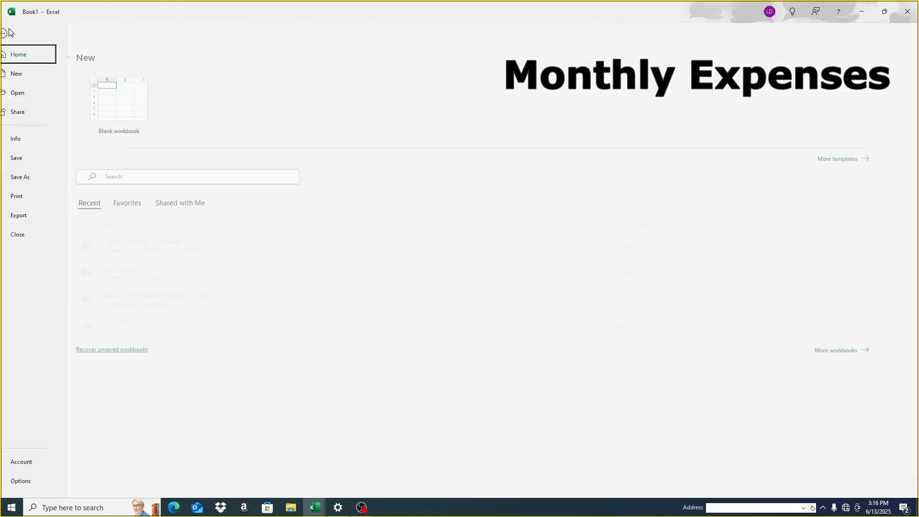
{"action": "left_click", "coordinate": [27, 197]}
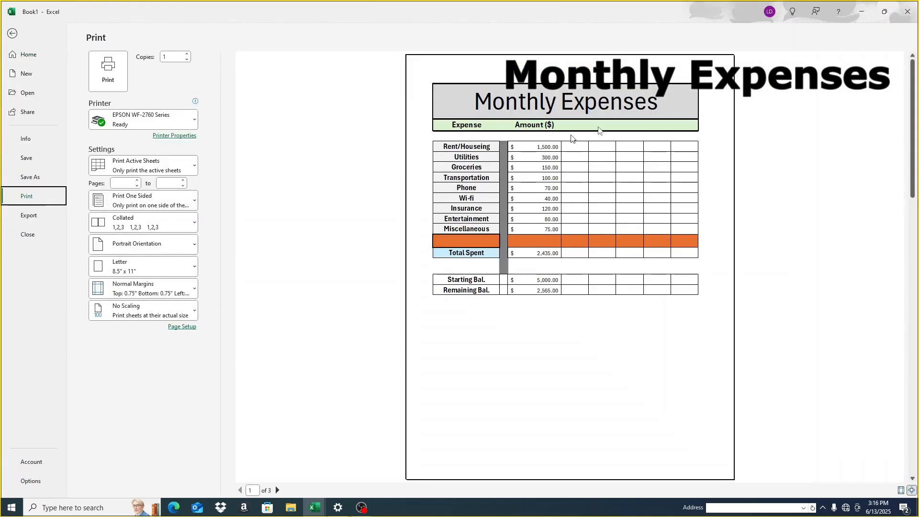
{"action": "scroll", "coordinate": [615, 240], "scroll_direction": "down", "scroll_amount": 2}
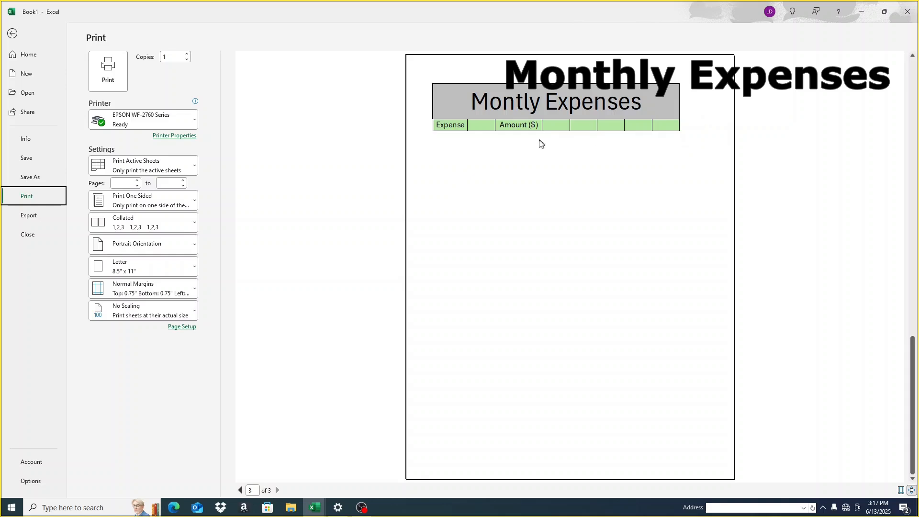
{"action": "left_click", "coordinate": [12, 33]}
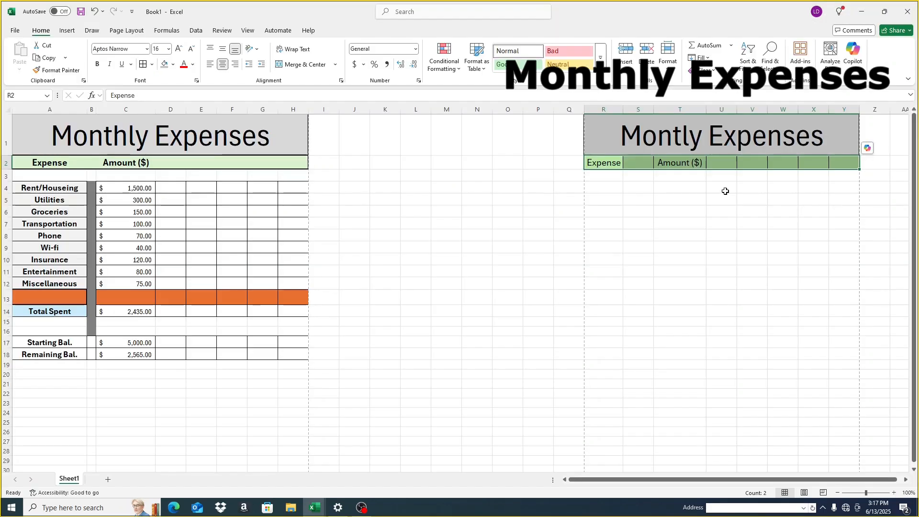
{"action": "left_click", "coordinate": [606, 190]}
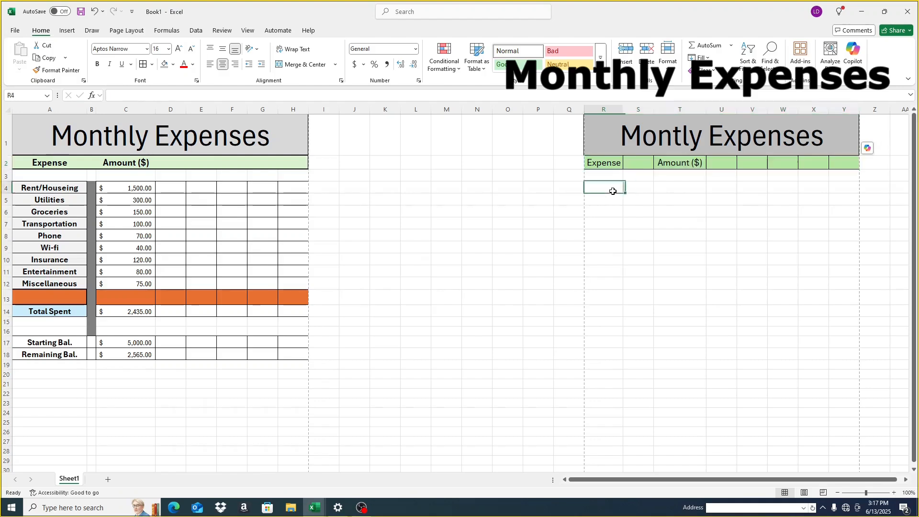
{"action": "left_click", "coordinate": [63, 189]}
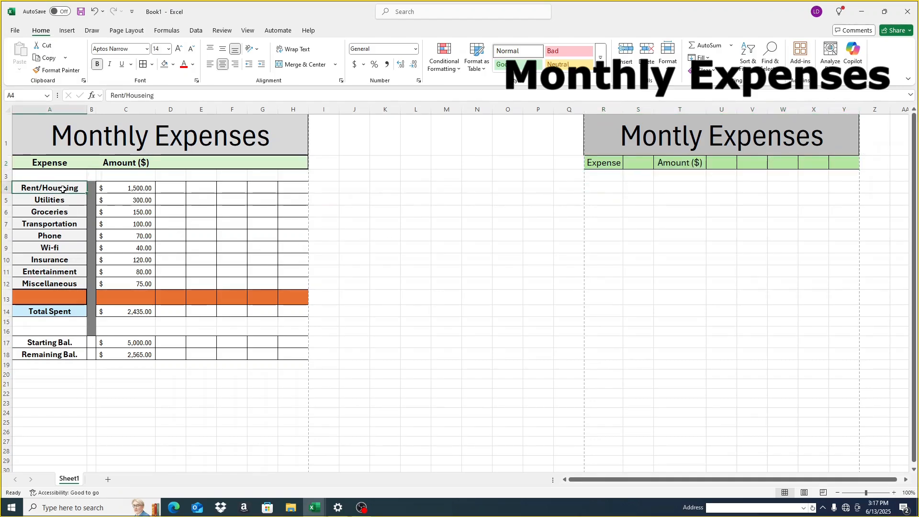
{"action": "key", "text": "ctrl+c"}
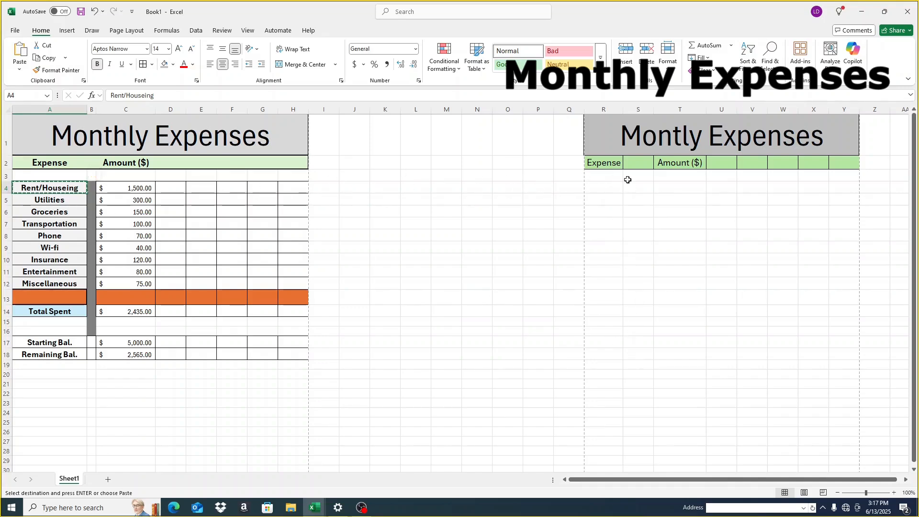
{"action": "left_click", "coordinate": [72, 209]}
Correct the spelling of the first expense label in A4 to Rent/Housing.
{"action": "left_click", "coordinate": [68, 188]}
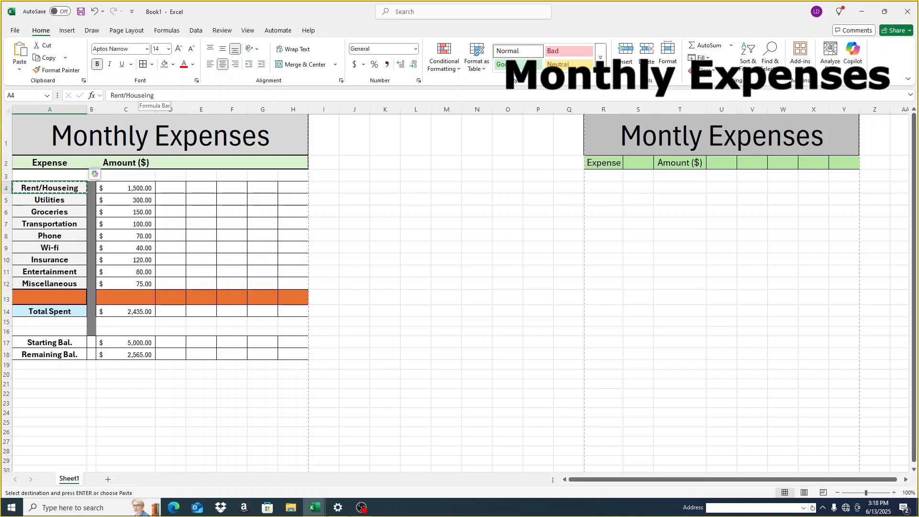
{"action": "left_click", "coordinate": [141, 96]}
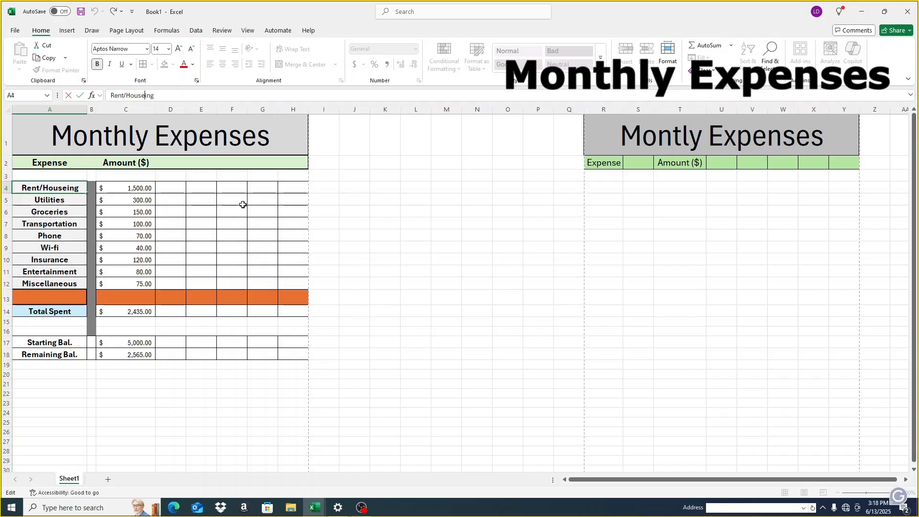
{"action": "key", "text": "BackSpace"}
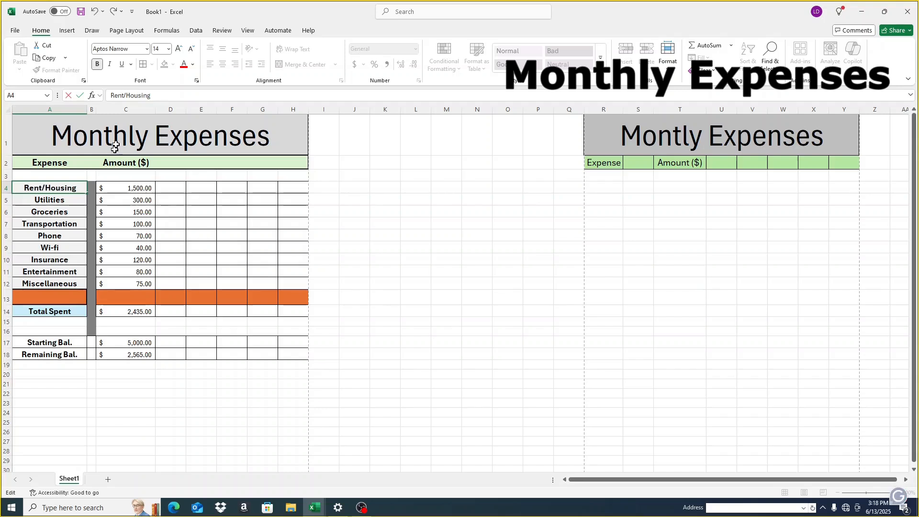
{"action": "left_click", "coordinate": [80, 97]}
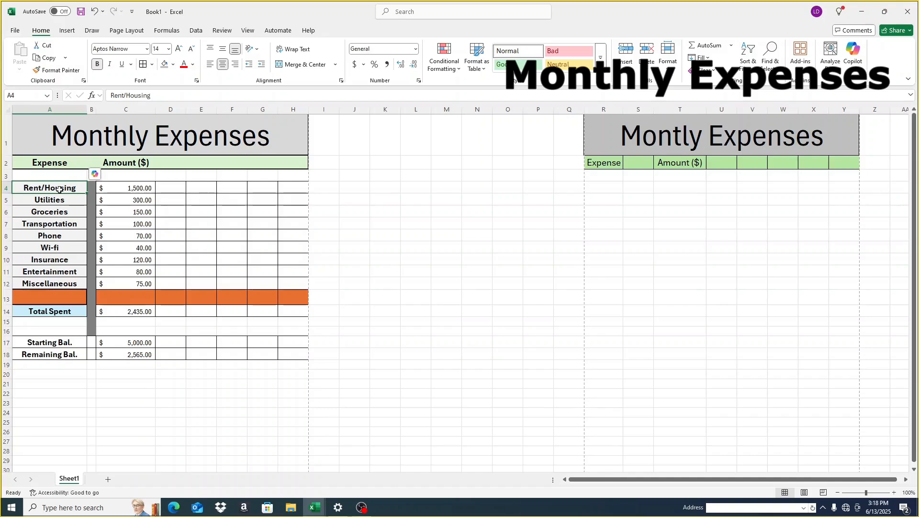
{"action": "key", "text": "ctrl+c"}
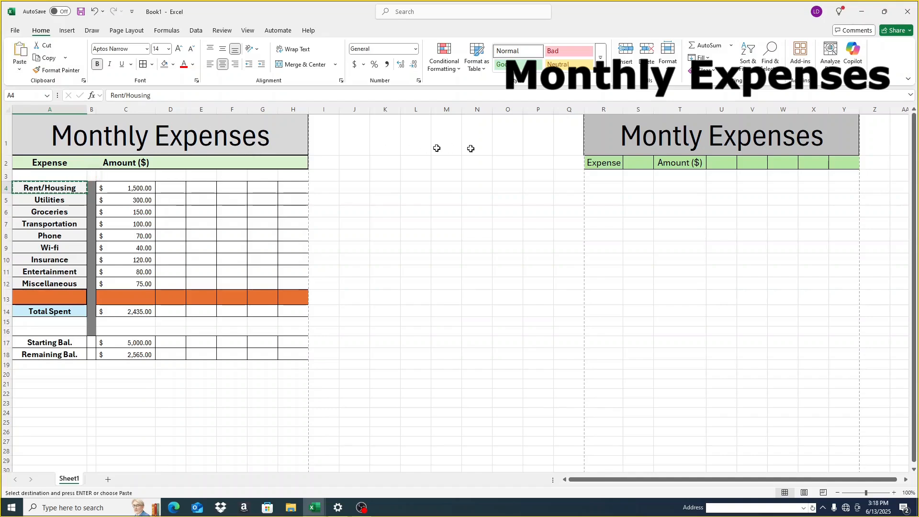
{"action": "left_click", "coordinate": [616, 190]}
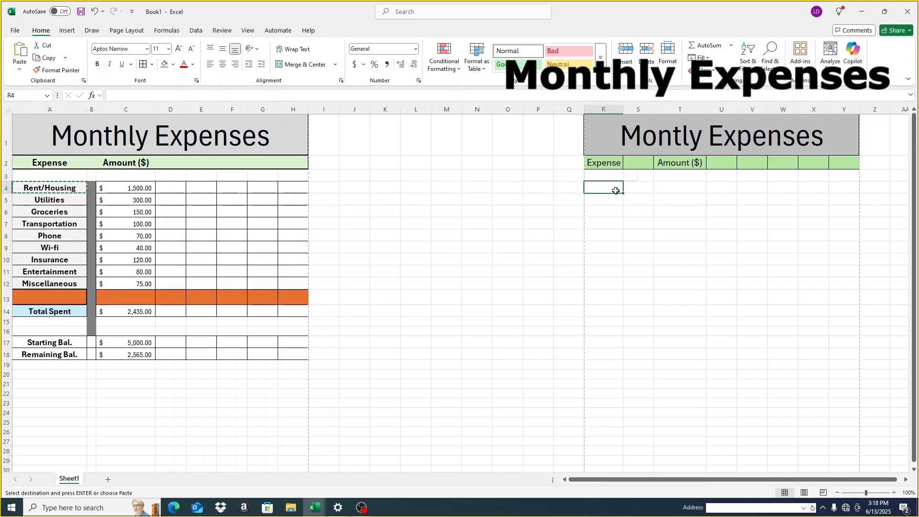
{"action": "left_click", "coordinate": [41, 189]}
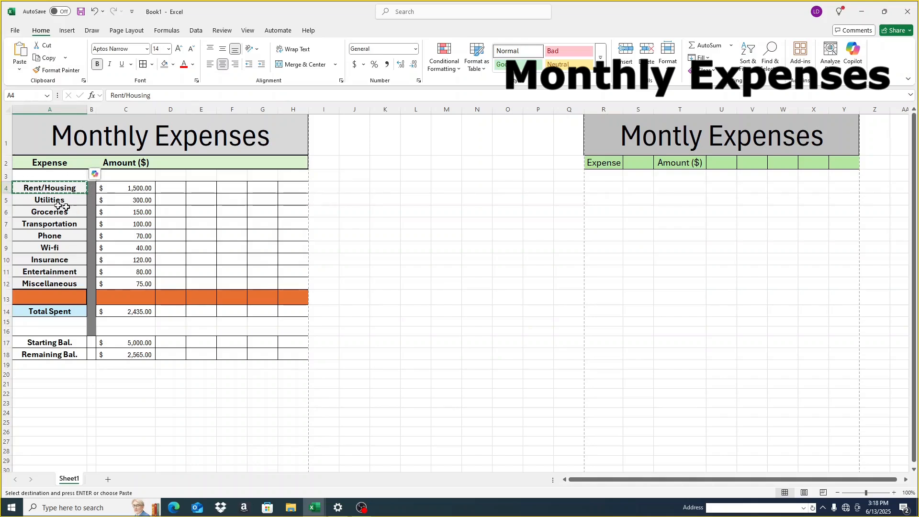
{"action": "key", "text": "Escape"}
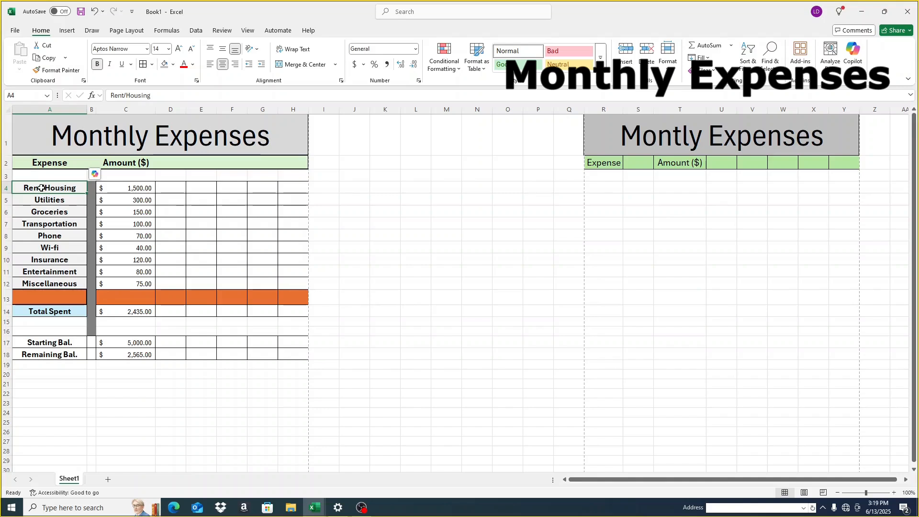
{"action": "key", "text": "ctrl+c"}
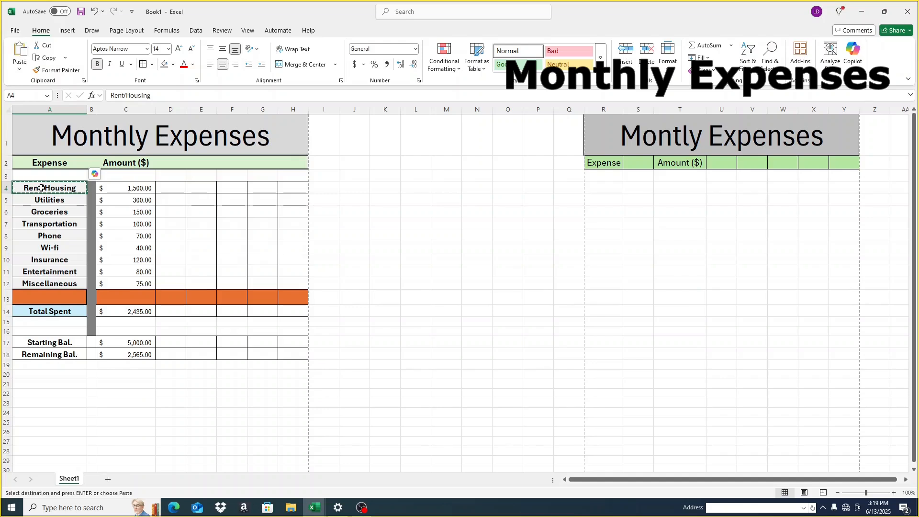
{"action": "left_click", "coordinate": [596, 187]}
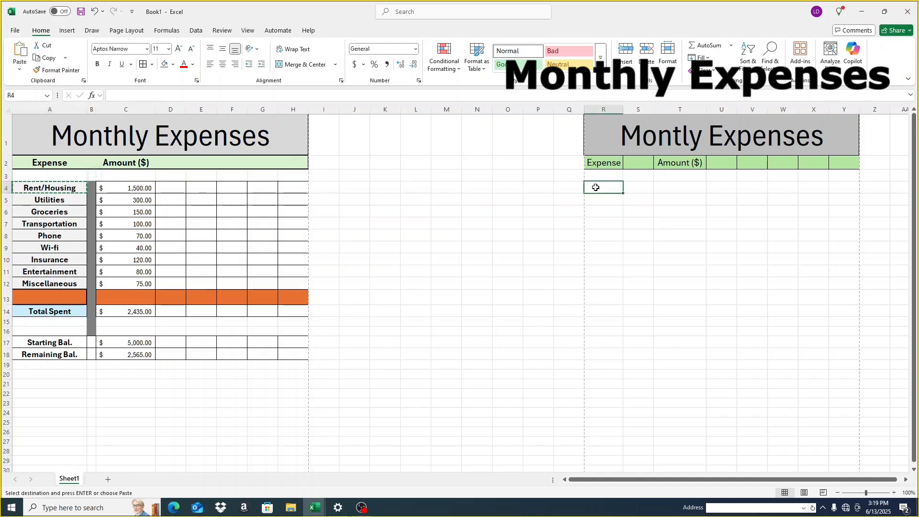
{"action": "left_click", "coordinate": [51, 188]}
{"action": "key", "text": "Escape"}
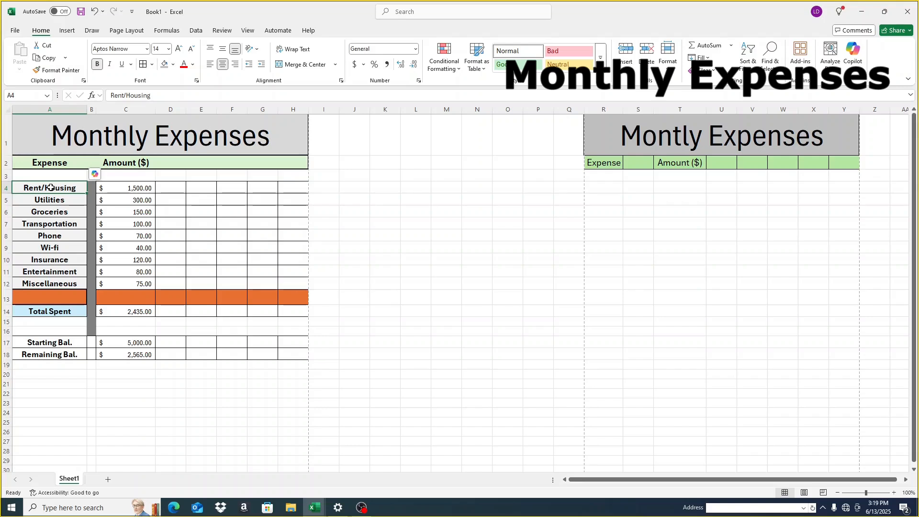
Copy the Rent/Housing label from A4 into R4 of the new sheet.
{"action": "key", "text": "ctrl+c"}
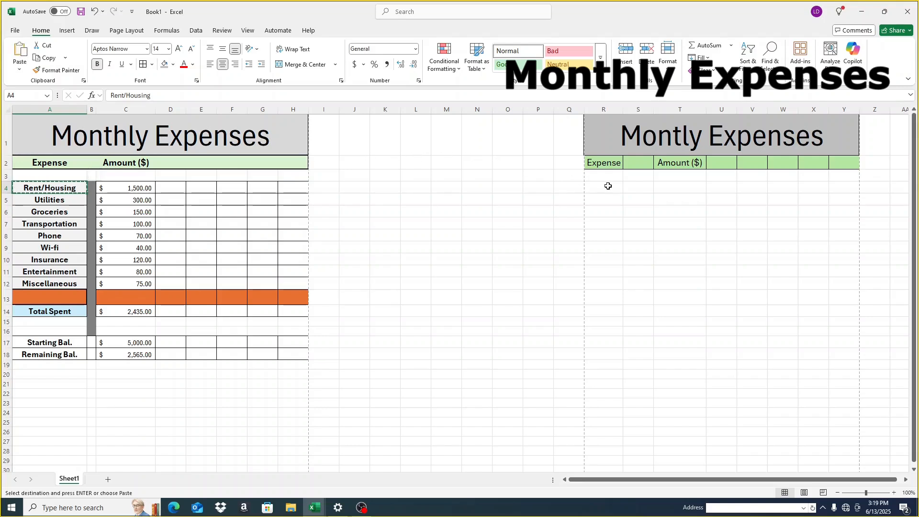
{"action": "left_click", "coordinate": [608, 186]}
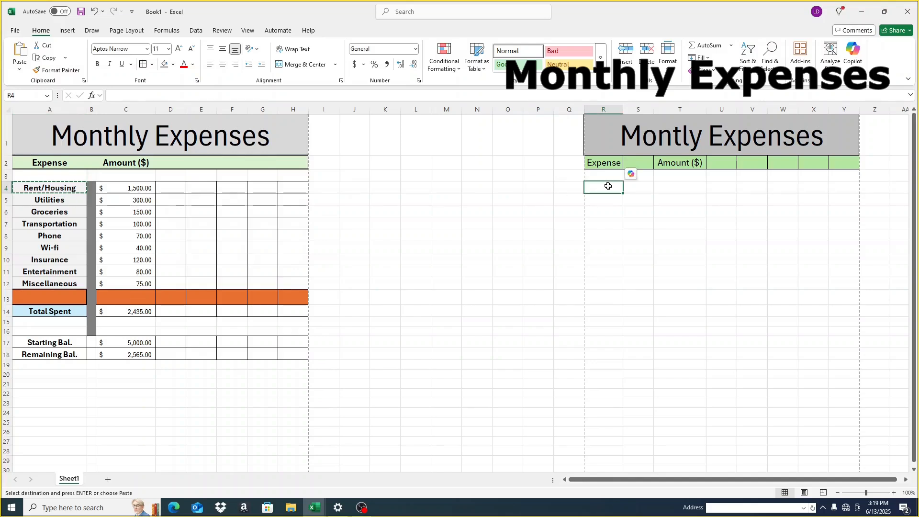
{"action": "key", "text": "ctrl+v"}
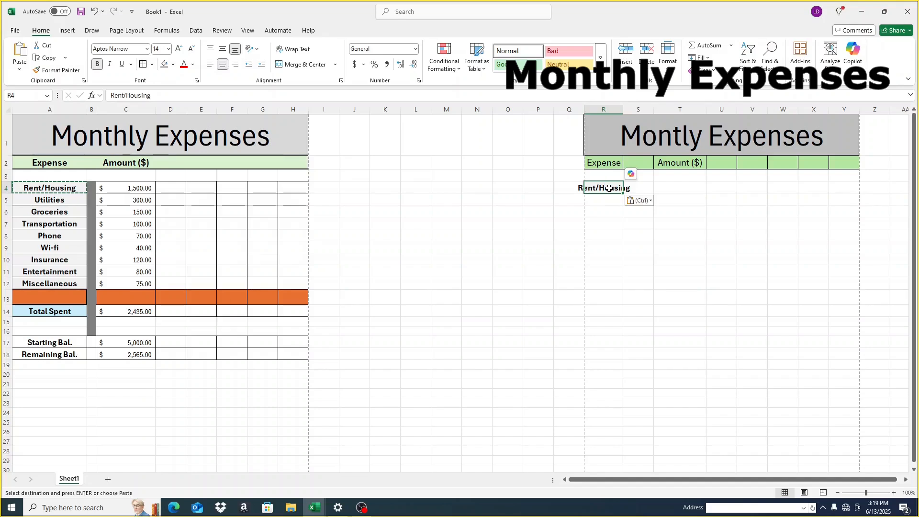
Widen column R to fit the Rent/Housing label and narrow column S to a thin divider column.
{"action": "left_click", "coordinate": [700, 212]}
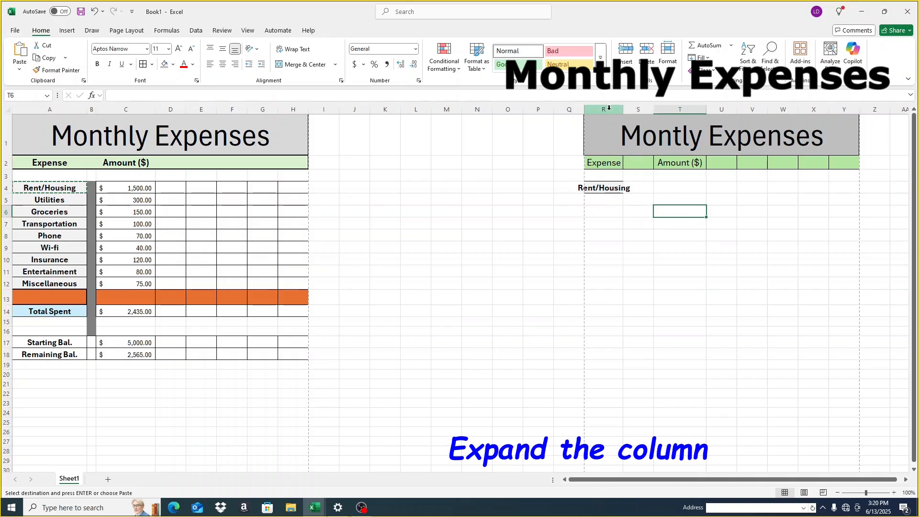
{"action": "left_click_drag", "start_coordinate": [619, 110], "coordinate": [644, 109]}
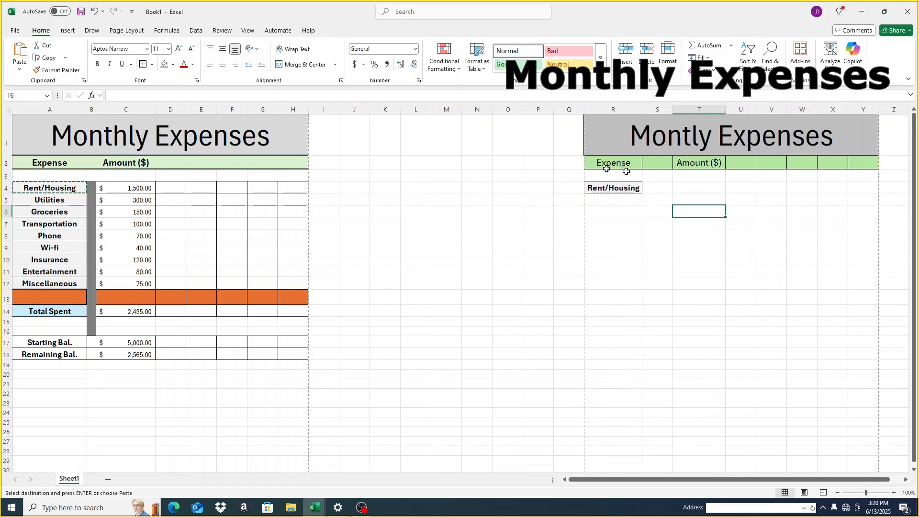
{"action": "left_click", "coordinate": [617, 188]}
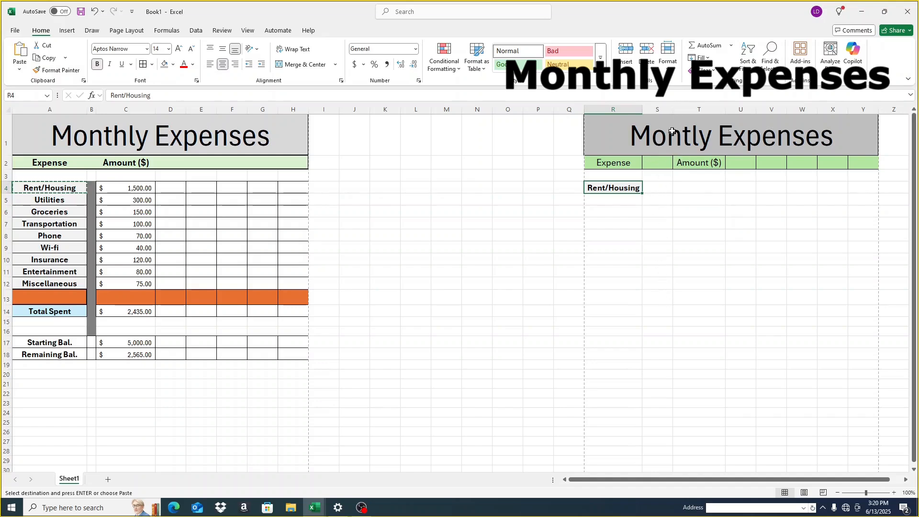
{"action": "left_click_drag", "start_coordinate": [671, 109], "coordinate": [673, 109]}
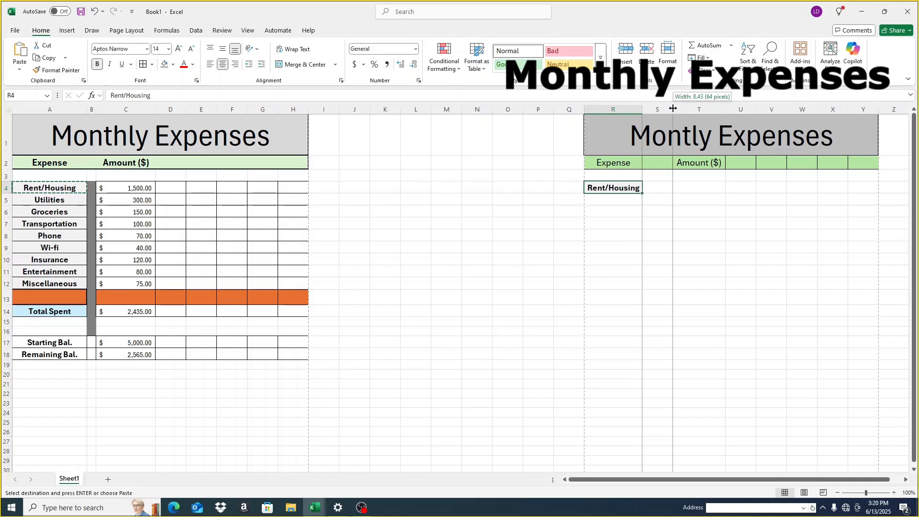
{"action": "left_click_drag", "start_coordinate": [673, 108], "coordinate": [651, 114]}
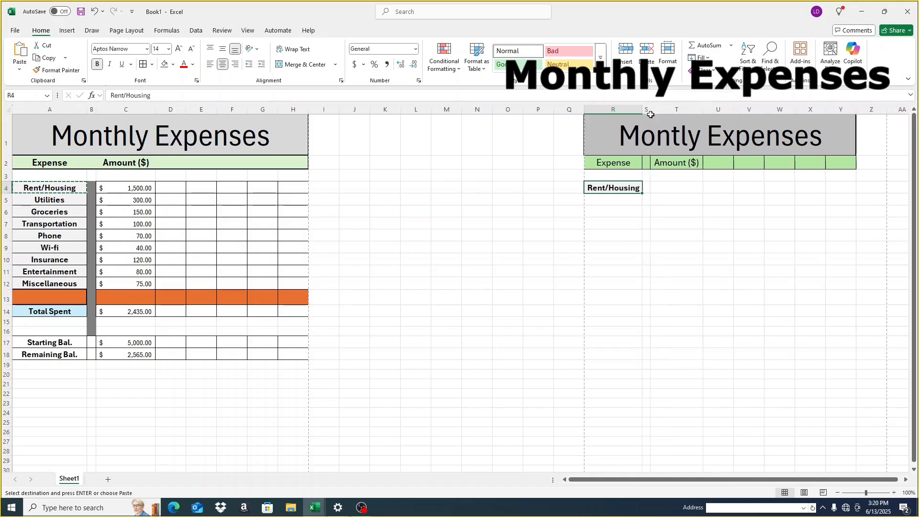
{"action": "left_click", "coordinate": [669, 188]}
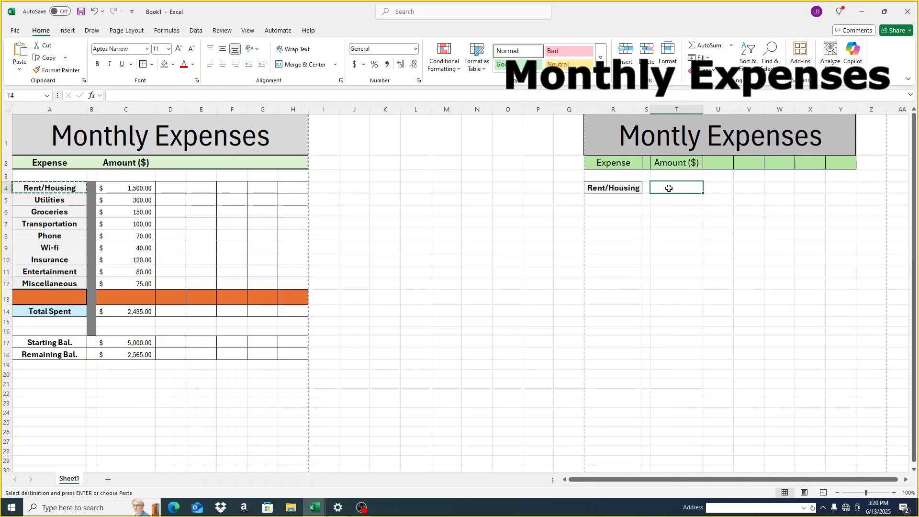
Copy the Utilities and Groceries labels from A5 and A6 into R5 and R6 of the new sheet.
{"action": "left_click", "coordinate": [622, 204]}
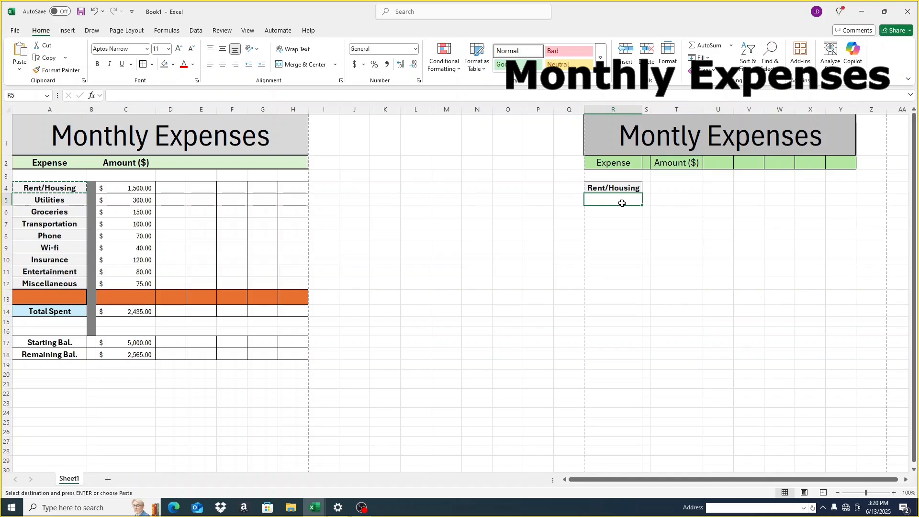
{"action": "left_click", "coordinate": [49, 203]}
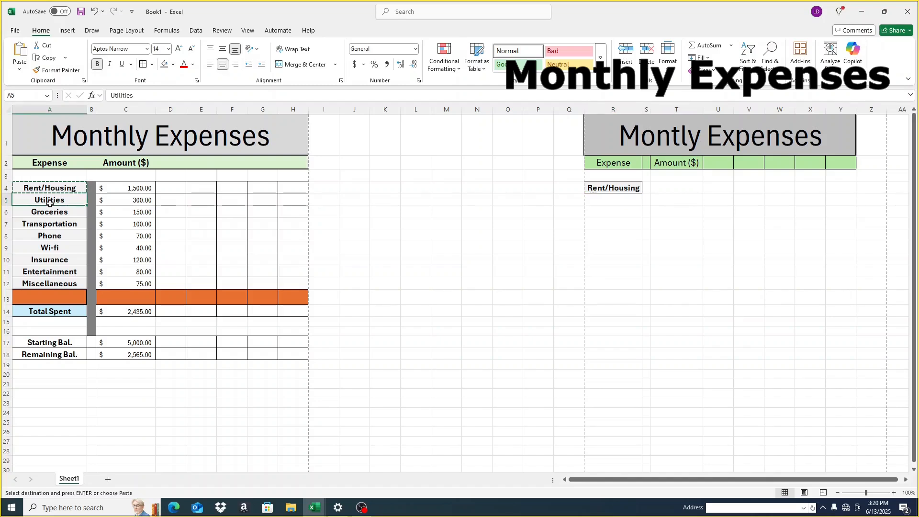
{"action": "key", "text": "ctrl+c"}
{"action": "left_click", "coordinate": [613, 197]}
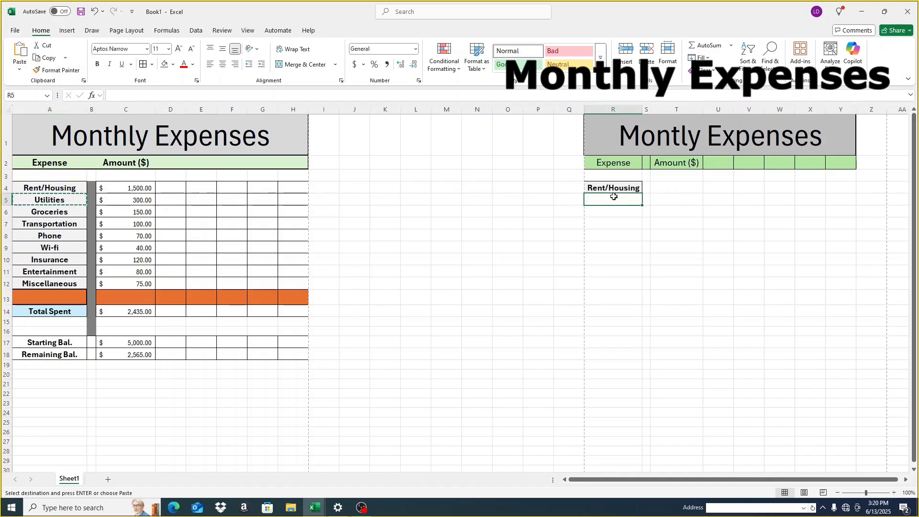
{"action": "key", "text": "ctrl+v"}
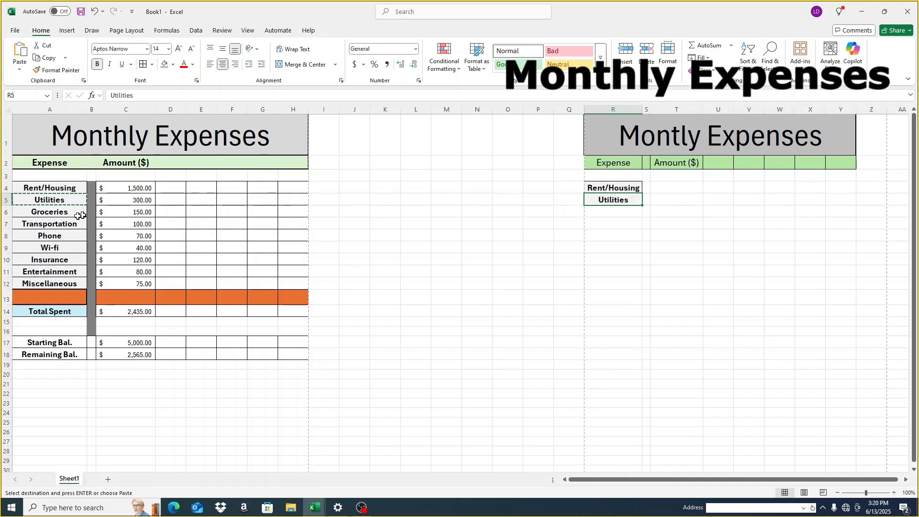
{"action": "left_click", "coordinate": [62, 213]}
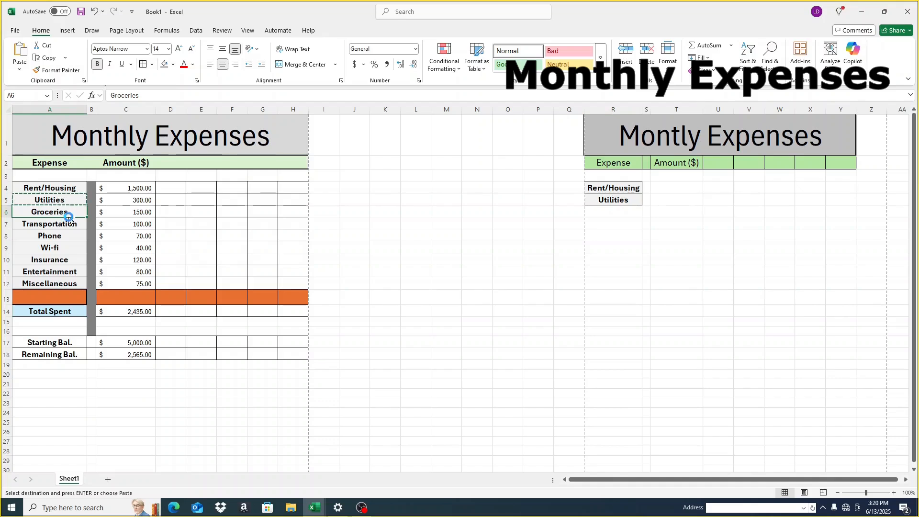
{"action": "left_click", "coordinate": [600, 212]}
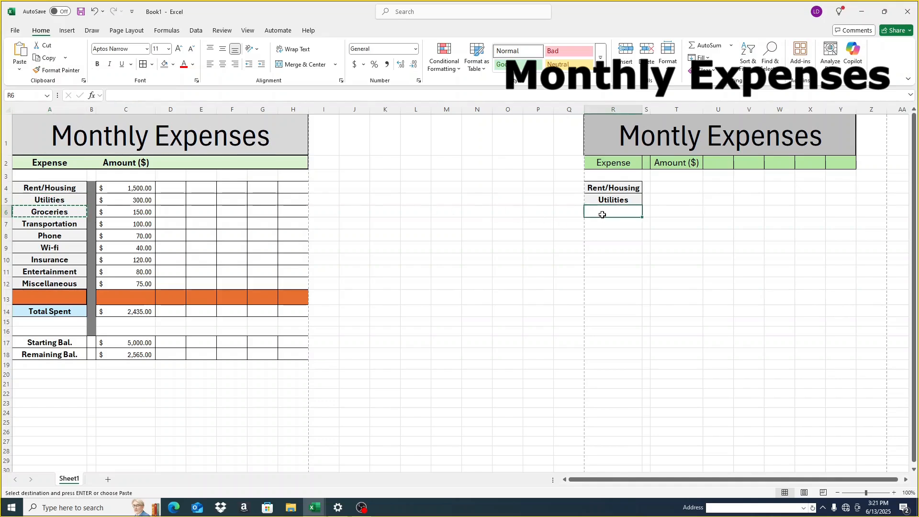
{"action": "key", "text": "ctrl+v"}
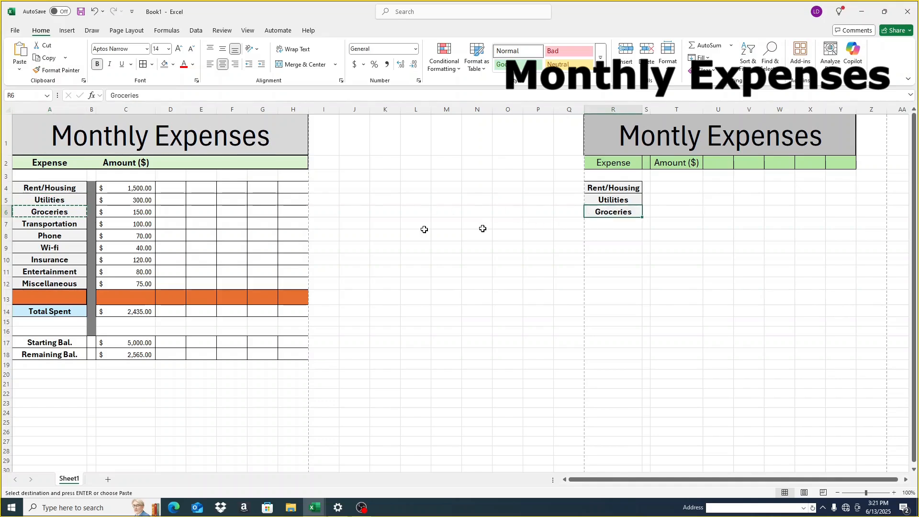
Copy the Transportation, Phone and Wi-fi labels from A7:A9 into R7:R9.
{"action": "left_click", "coordinate": [44, 226]}
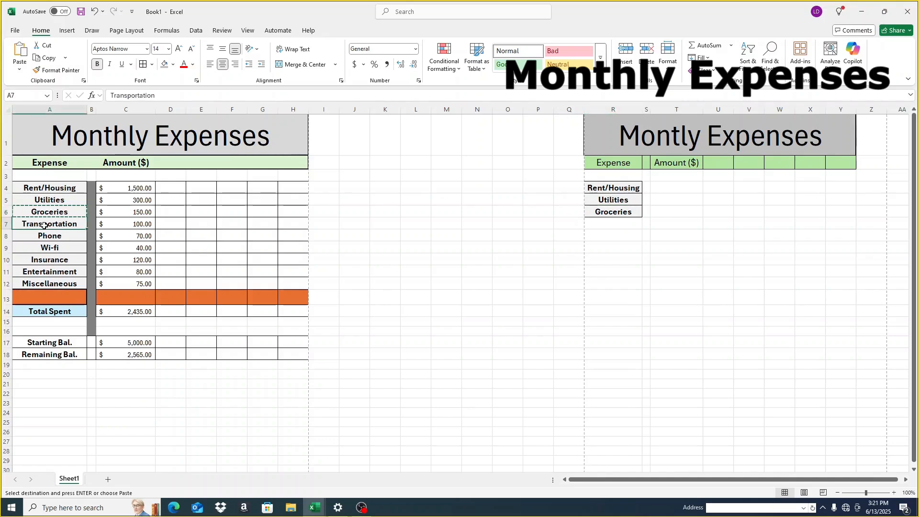
{"action": "key", "text": "ctrl+c"}
{"action": "left_click", "coordinate": [593, 225]}
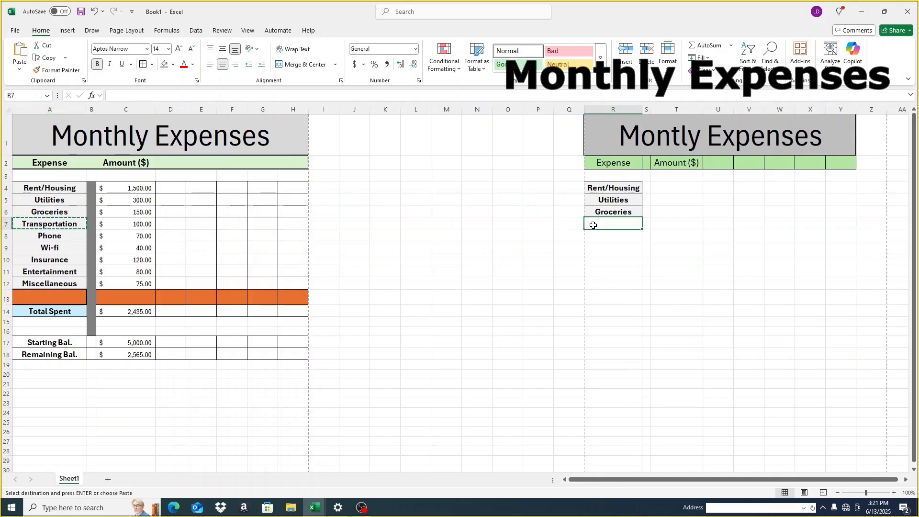
{"action": "key", "text": "ctrl+v"}
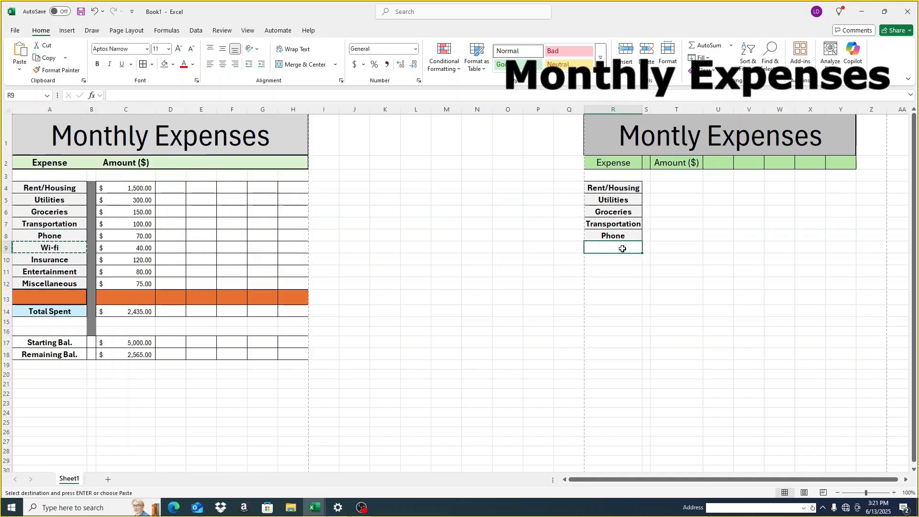
{"action": "key", "text": "ctrl+v"}
Copy the Insurance label from A10 into R10 and the Miscellaneous label from A12 into R11.
{"action": "left_click", "coordinate": [48, 261]}
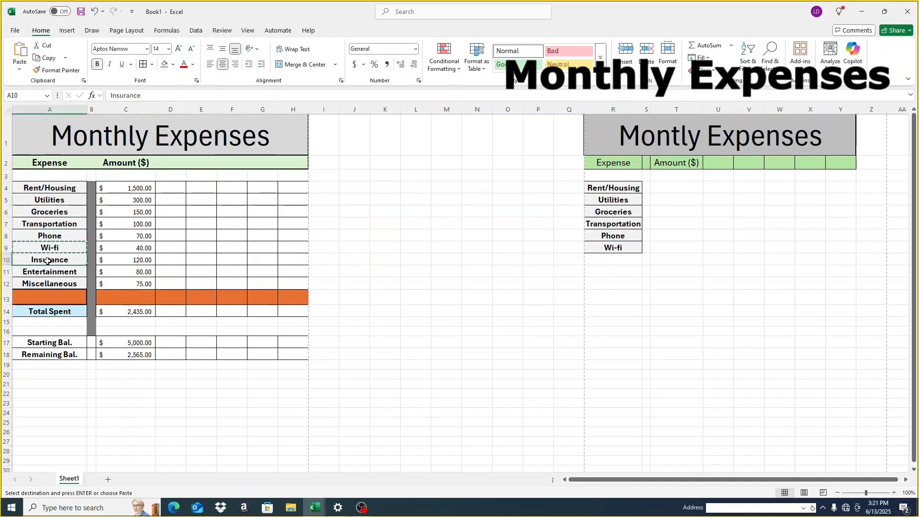
{"action": "key", "text": "ctrl+c"}
{"action": "left_click", "coordinate": [591, 260]}
{"action": "key", "text": "ctrl+v"}
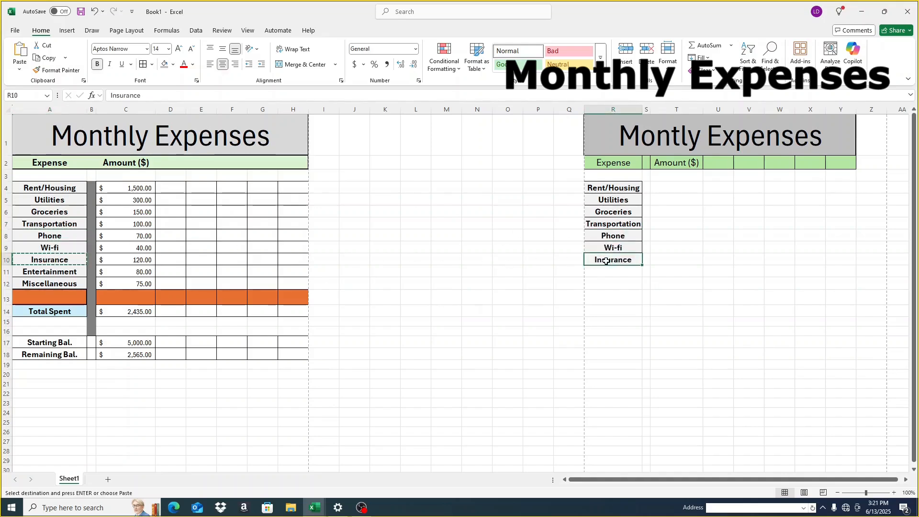
{"action": "left_click_drag", "start_coordinate": [50, 284], "coordinate": [50, 271]}
{"action": "key", "text": "ctrl+c"}
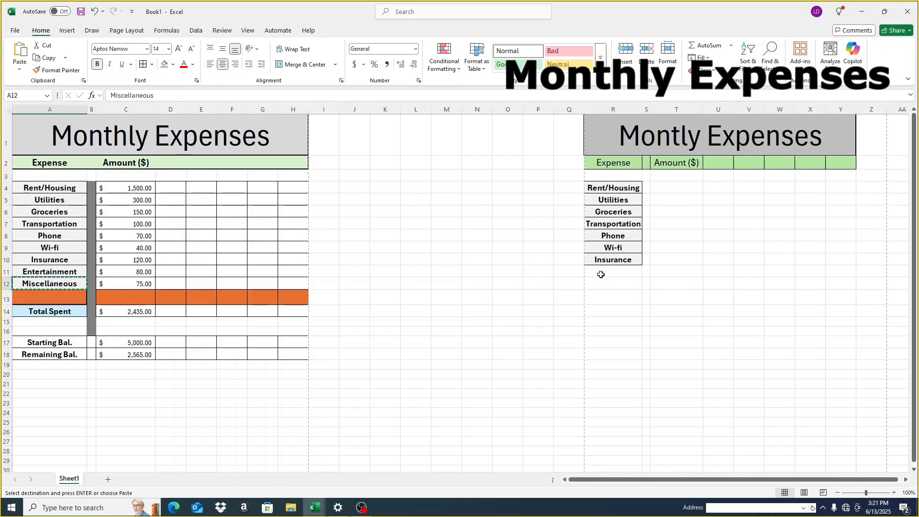
{"action": "left_click", "coordinate": [604, 272]}
{"action": "key", "text": "ctrl+v"}
{"action": "left_click", "coordinate": [608, 284]}
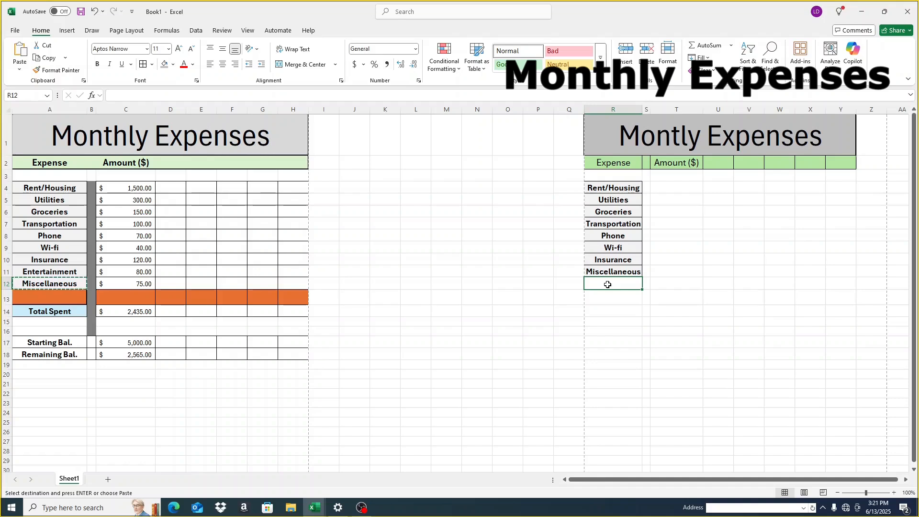
Enter the label Total Spent in R13.
{"action": "left_click", "coordinate": [605, 296]}
{"action": "key", "text": "BackSpace"}
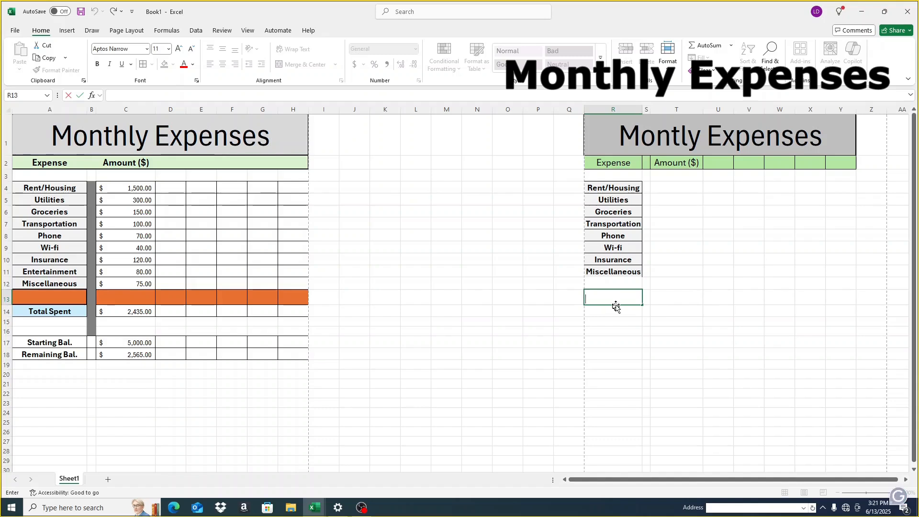
{"action": "type", "text": "Tttal Spen"}
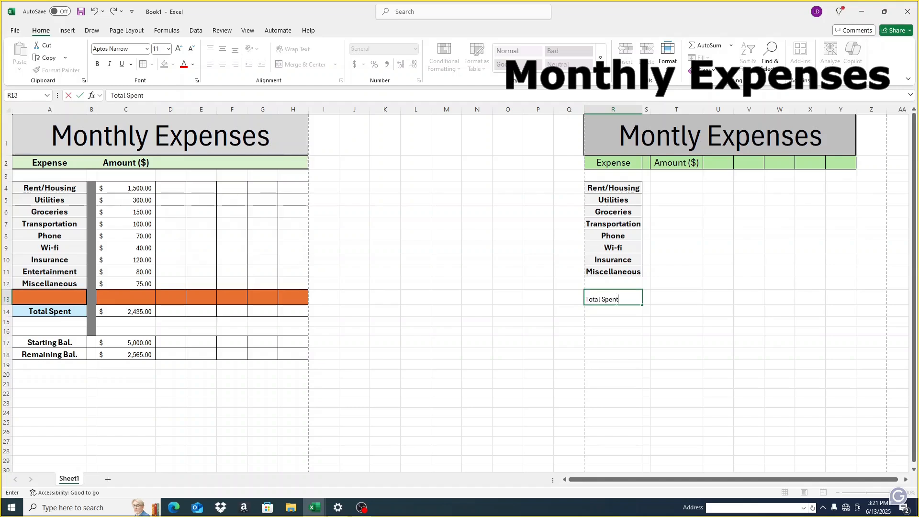
{"action": "type", "text": "t"}
{"action": "key", "text": "Return"}
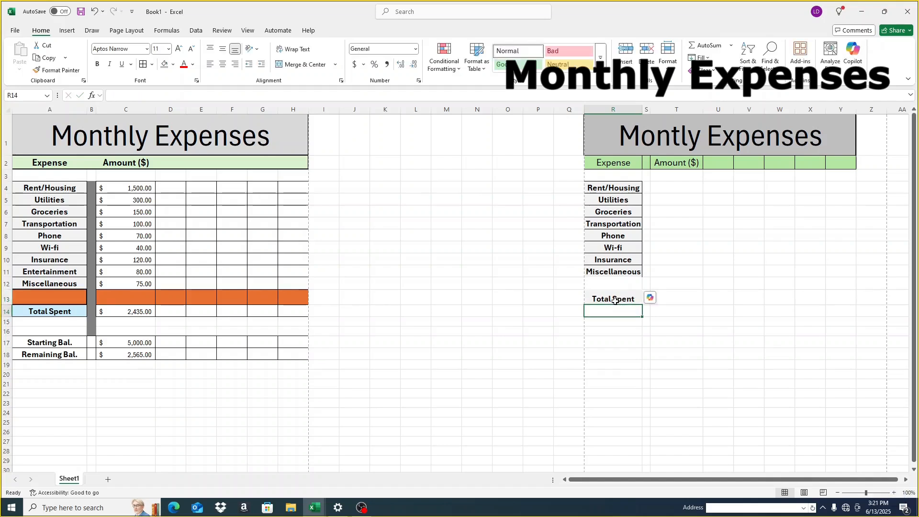
Enter the labels Starting Bal. in R16 and Remaining Bal. in R17.
{"action": "key", "text": "Down"}
{"action": "key", "text": "Down"}
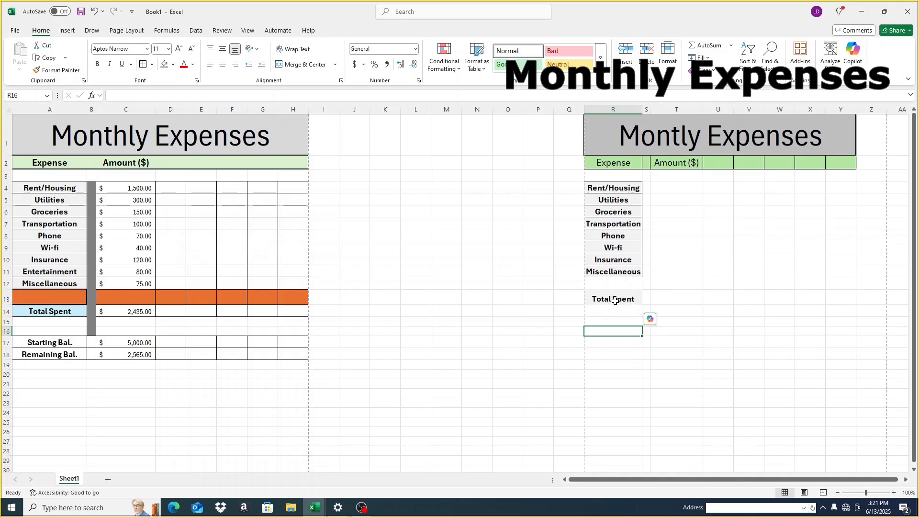
{"action": "type", "text": "Star"}
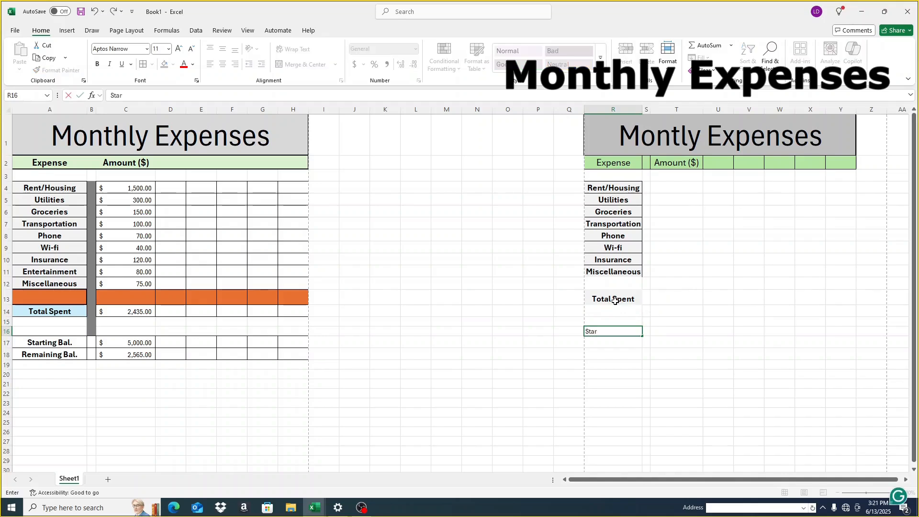
{"action": "type", "text": "ting Bal."}
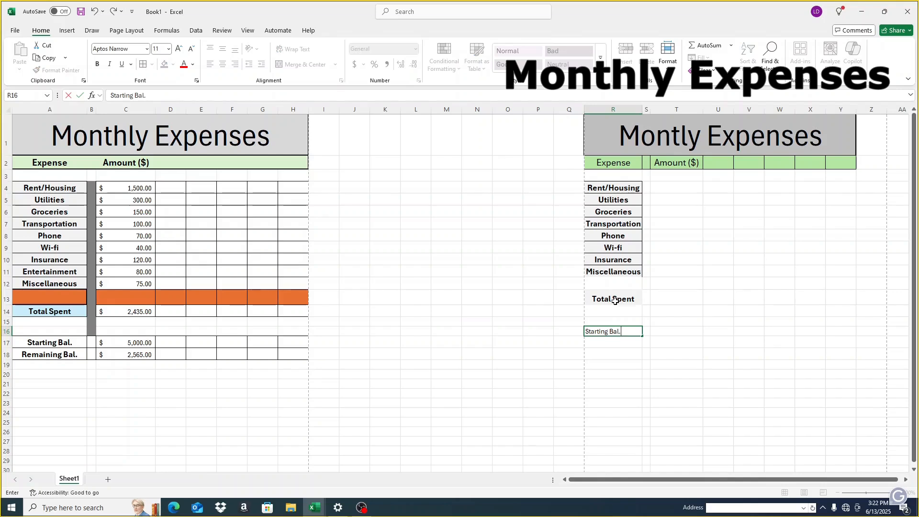
{"action": "key", "text": "Return"}
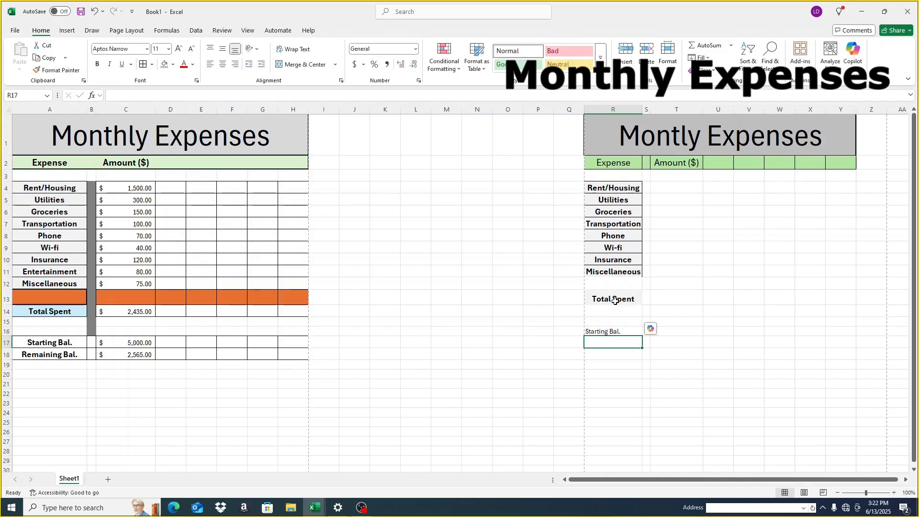
{"action": "type", "text": "Re"}
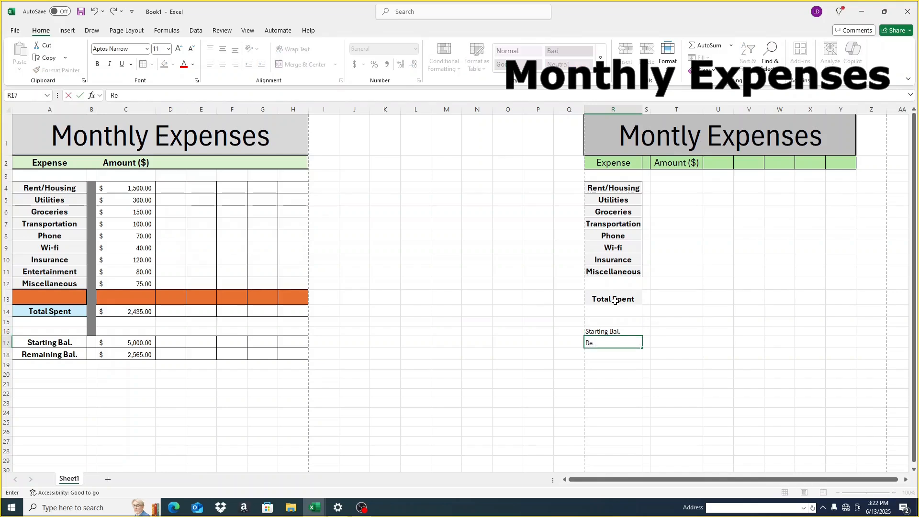
{"action": "type", "text": "maining Bal."}
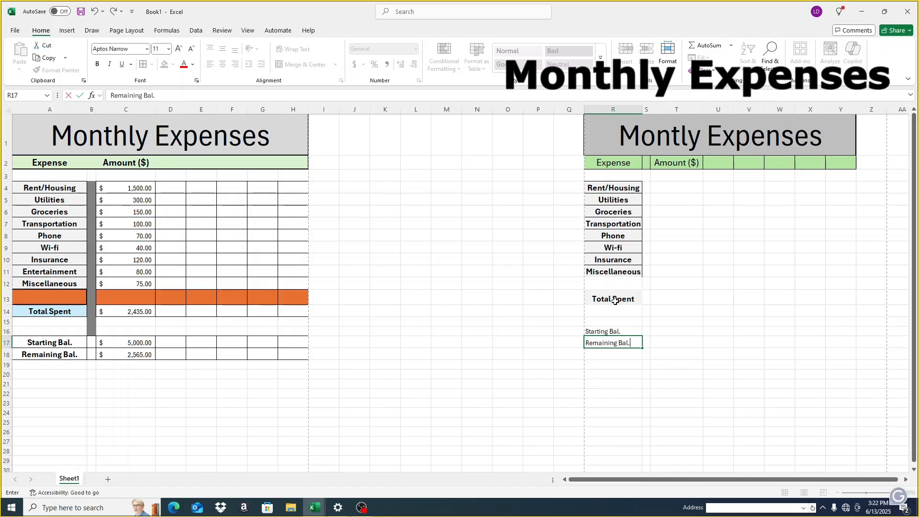
{"action": "key", "text": "Return"}
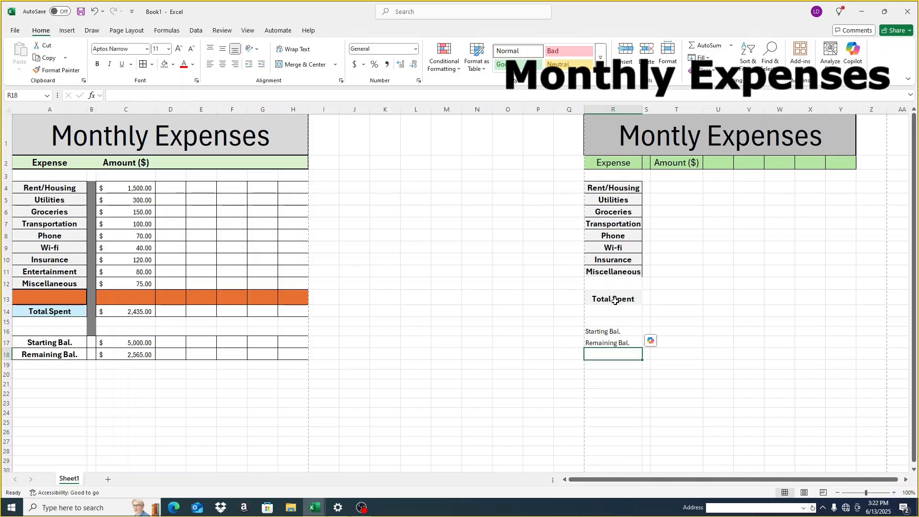
Fill the divider cells S4:S17 with the darkest gray shade of the white theme color.
{"action": "left_click", "coordinate": [672, 206]}
{"action": "left_click", "coordinate": [647, 188]}
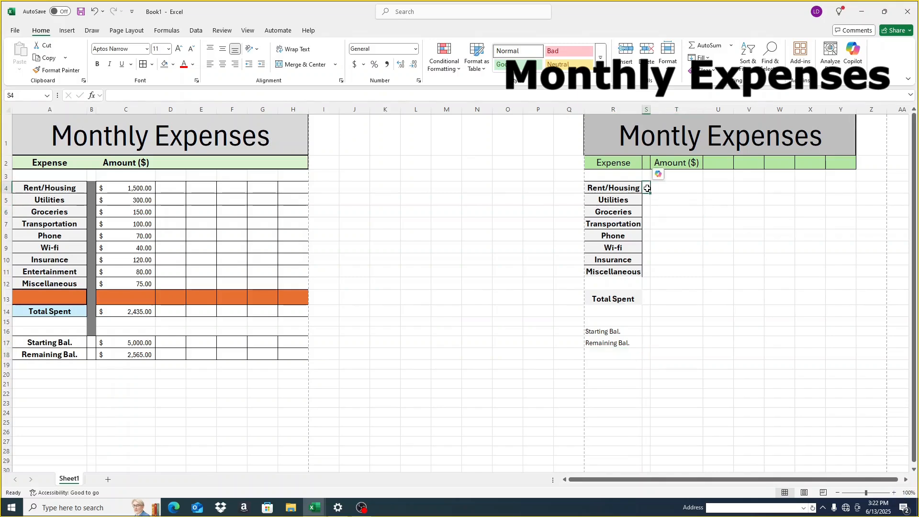
{"action": "left_click", "coordinate": [676, 190]}
{"action": "left_click", "coordinate": [646, 190]}
{"action": "left_click_drag", "start_coordinate": [646, 194], "coordinate": [646, 341]}
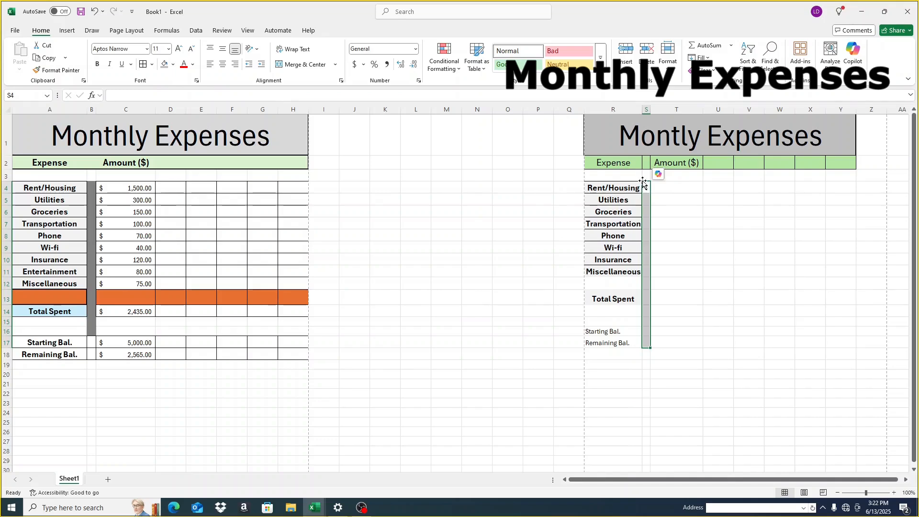
{"action": "left_click", "coordinate": [173, 65]}
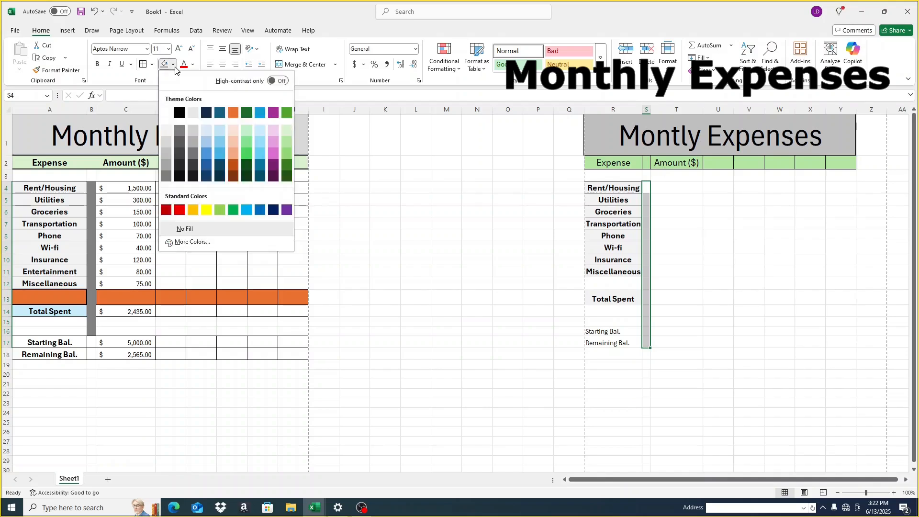
{"action": "left_click", "coordinate": [166, 176]}
{"action": "left_click", "coordinate": [724, 335]}
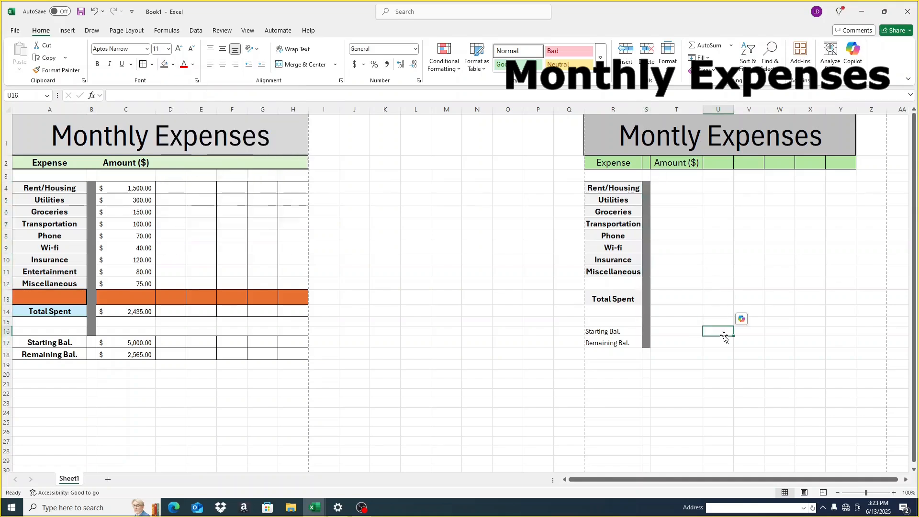
Apply thick outside borders around the gray divider cells S4:S17.
{"action": "left_click", "coordinate": [646, 343]}
{"action": "left_click_drag", "start_coordinate": [646, 344], "coordinate": [646, 185]}
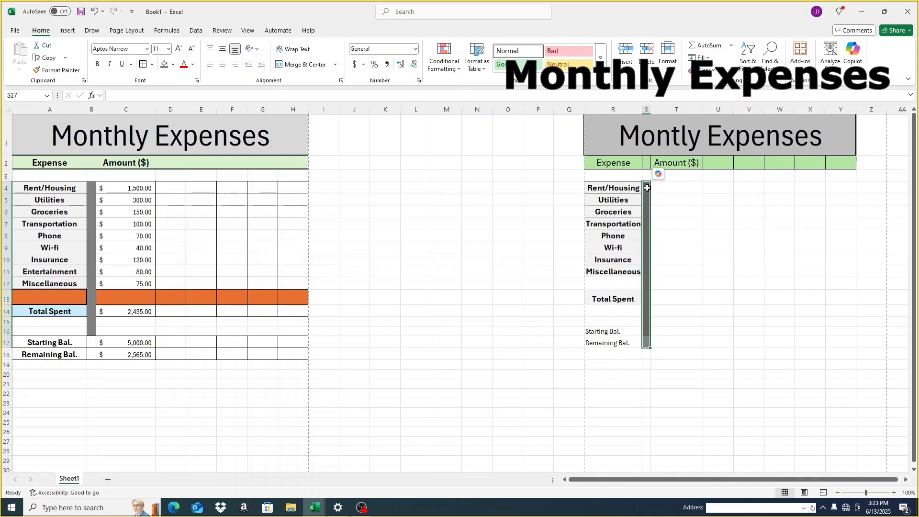
{"action": "left_click", "coordinate": [646, 188]}
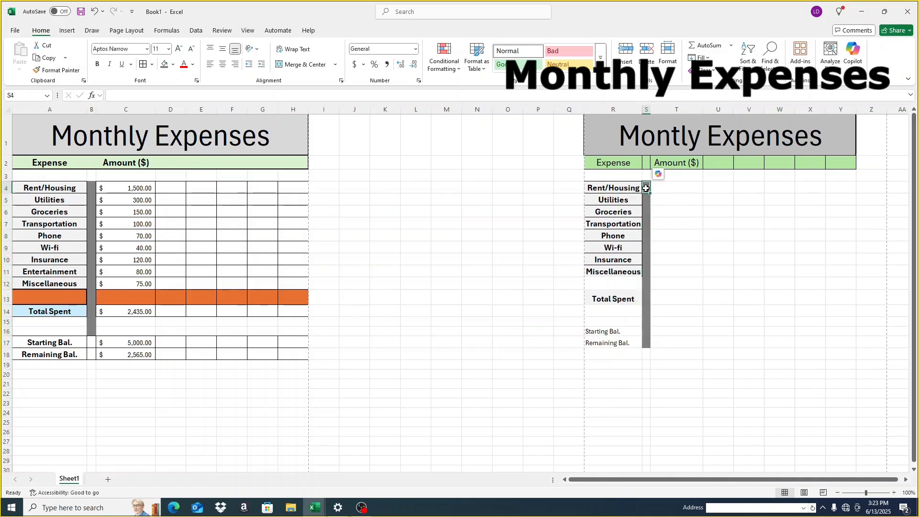
{"action": "left_click_drag", "start_coordinate": [648, 188], "coordinate": [646, 344]}
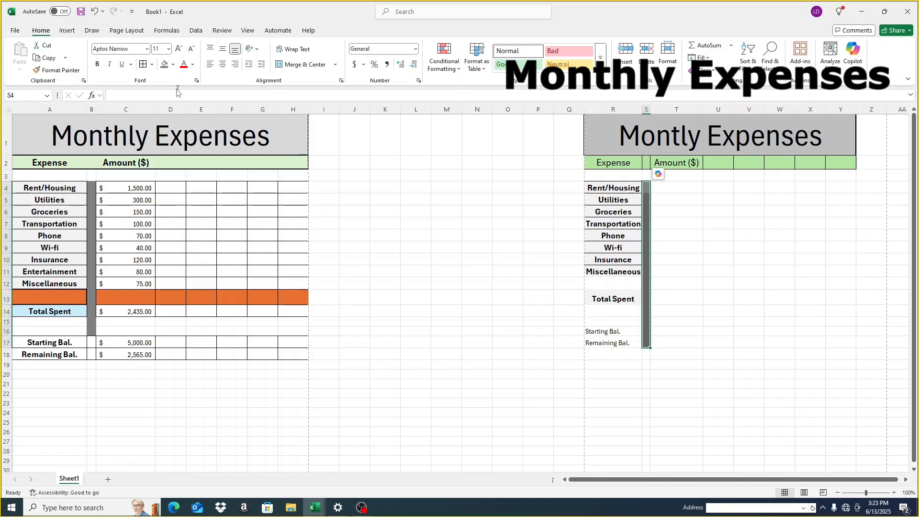
{"action": "left_click", "coordinate": [152, 65]}
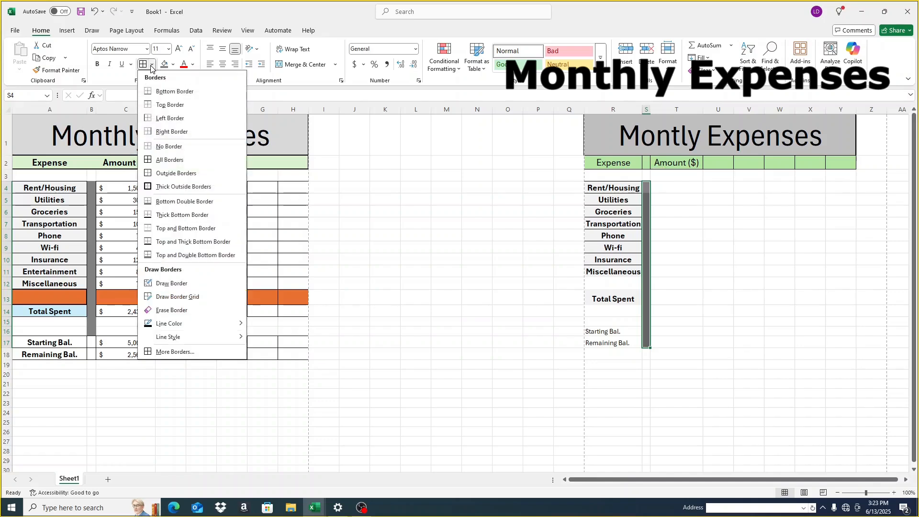
{"action": "left_click", "coordinate": [172, 188]}
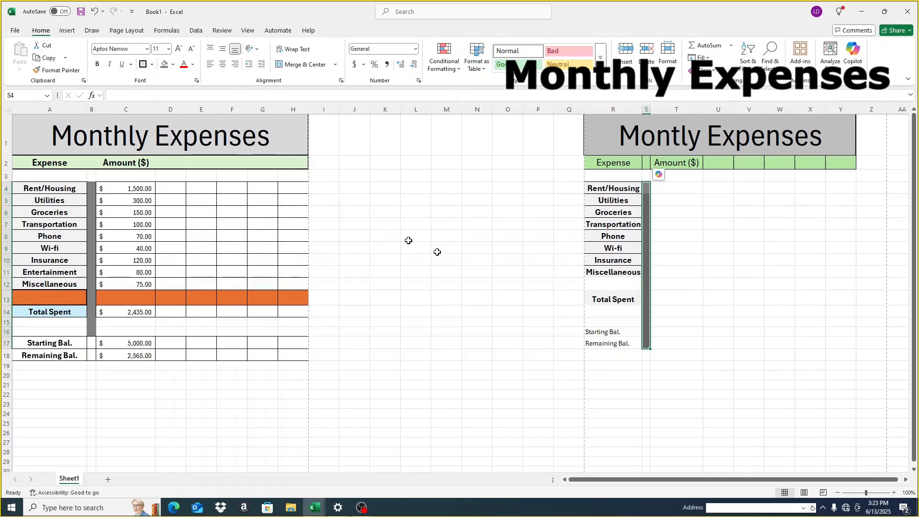
{"action": "left_click", "coordinate": [678, 325]}
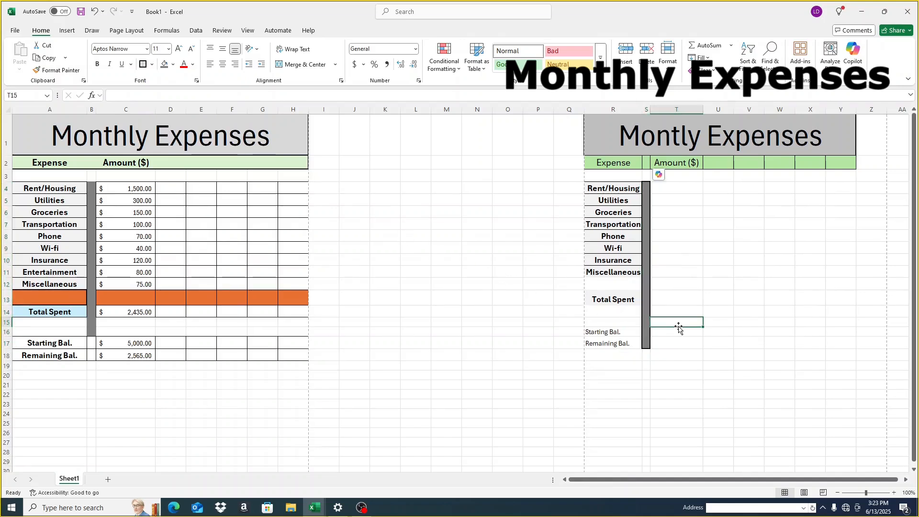
Check the sheet in print preview and apply all borders to the Starting Bal. and Remaining Bal. cells R16:R17.
{"action": "left_click", "coordinate": [15, 30]}
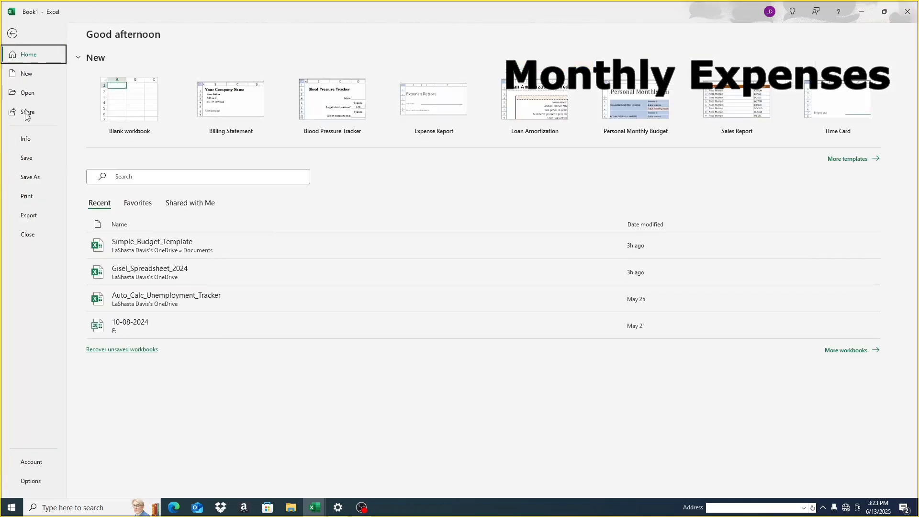
{"action": "left_click", "coordinate": [27, 195]}
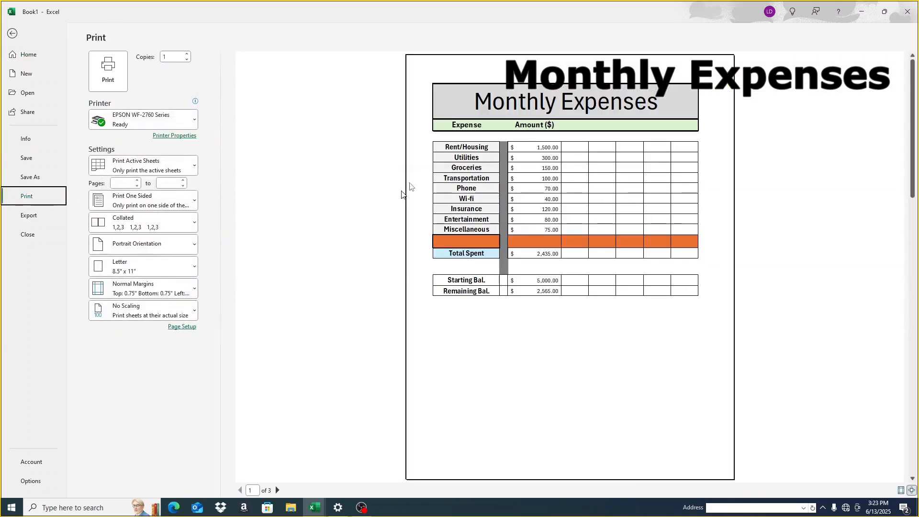
{"action": "scroll", "coordinate": [499, 293], "scroll_direction": "down", "scroll_amount": 2}
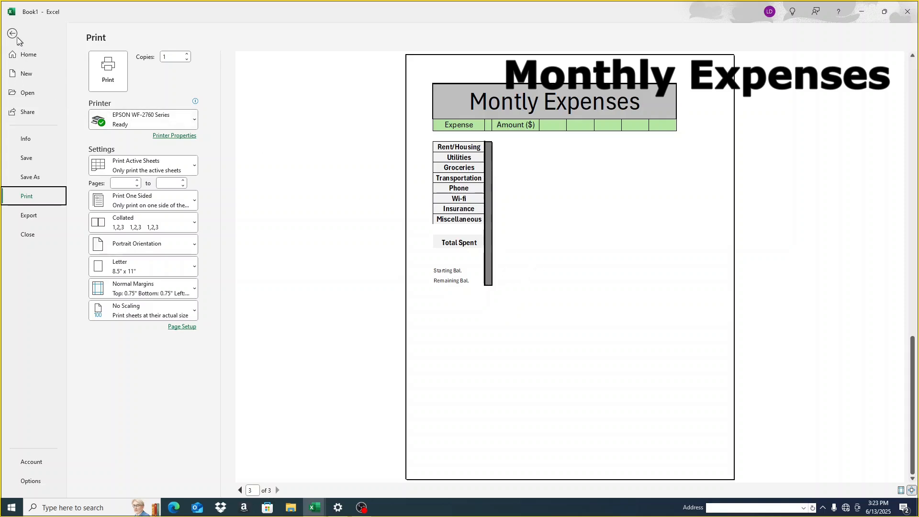
{"action": "left_click", "coordinate": [12, 34]}
{"action": "left_click_drag", "start_coordinate": [592, 329], "coordinate": [598, 342]}
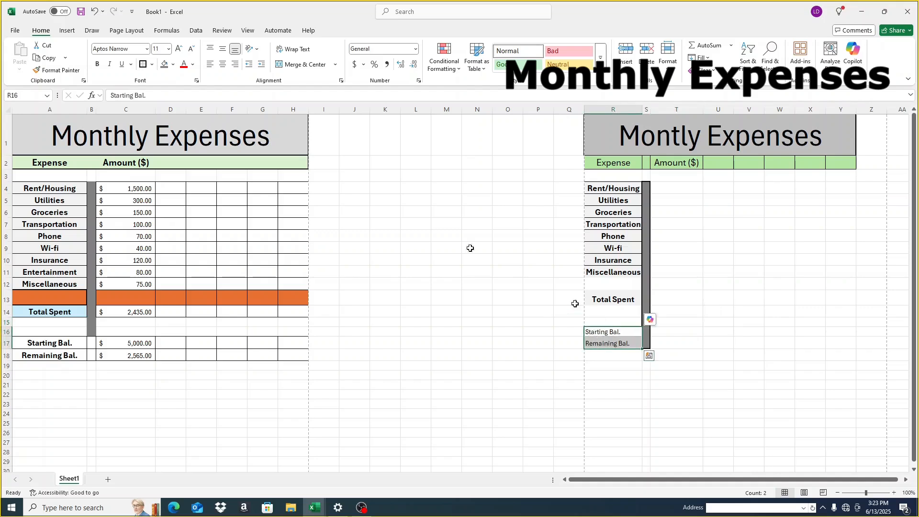
{"action": "left_click", "coordinate": [151, 66]}
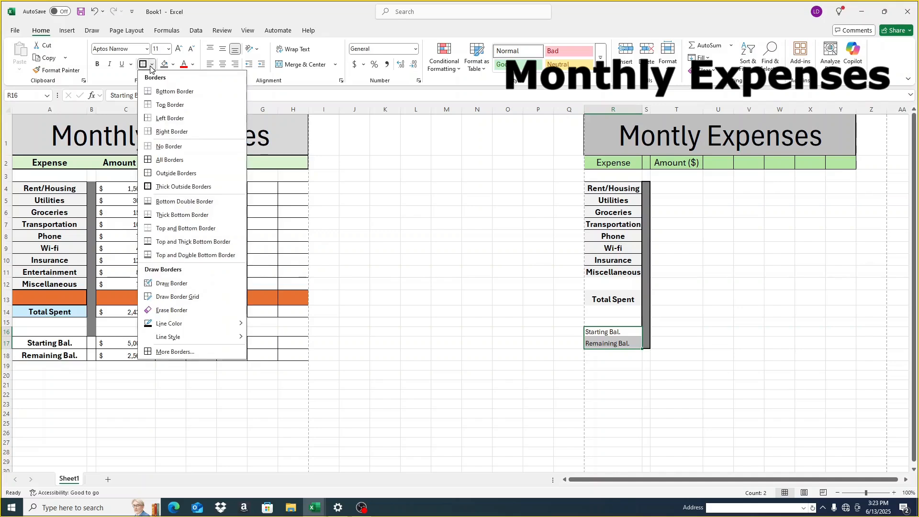
{"action": "left_click", "coordinate": [169, 165]}
{"action": "left_click", "coordinate": [649, 366]}
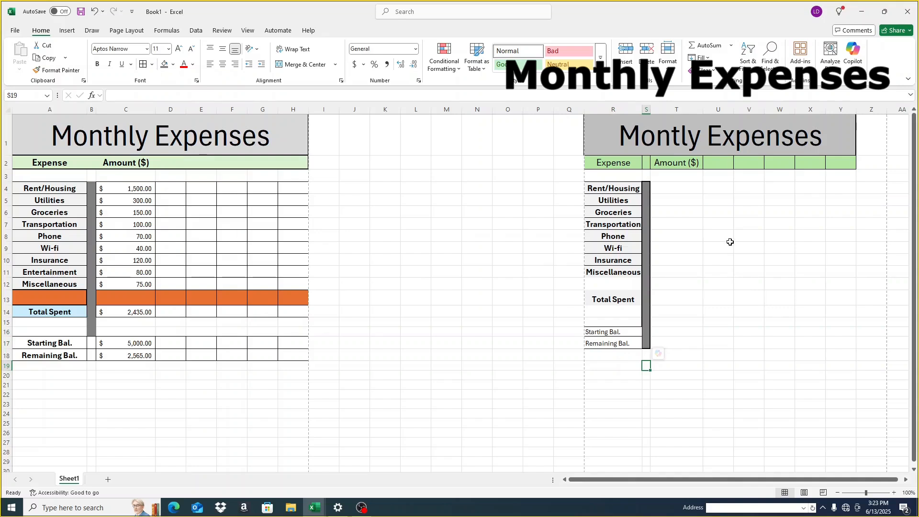
Apply all borders to the empty amount grid T4:Y17 and check the page in print preview.
{"action": "left_click", "coordinate": [665, 186]}
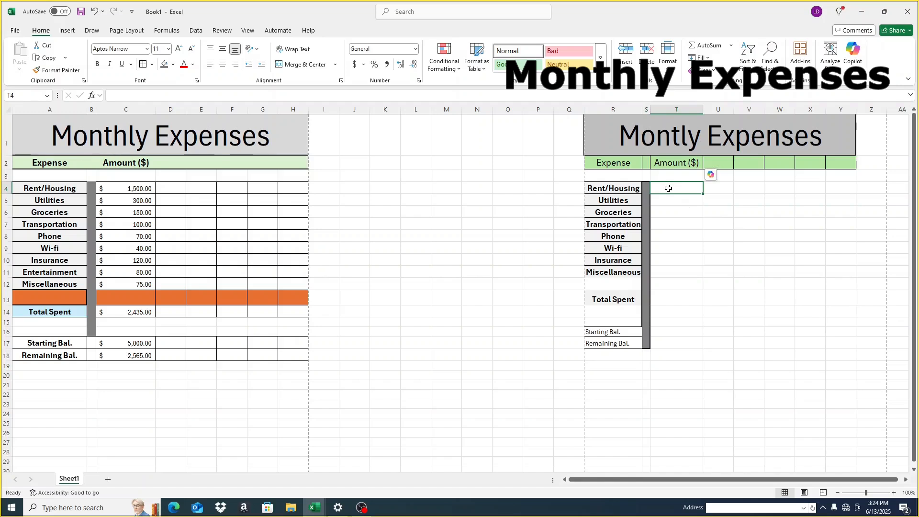
{"action": "left_click_drag", "start_coordinate": [669, 190], "coordinate": [855, 344]}
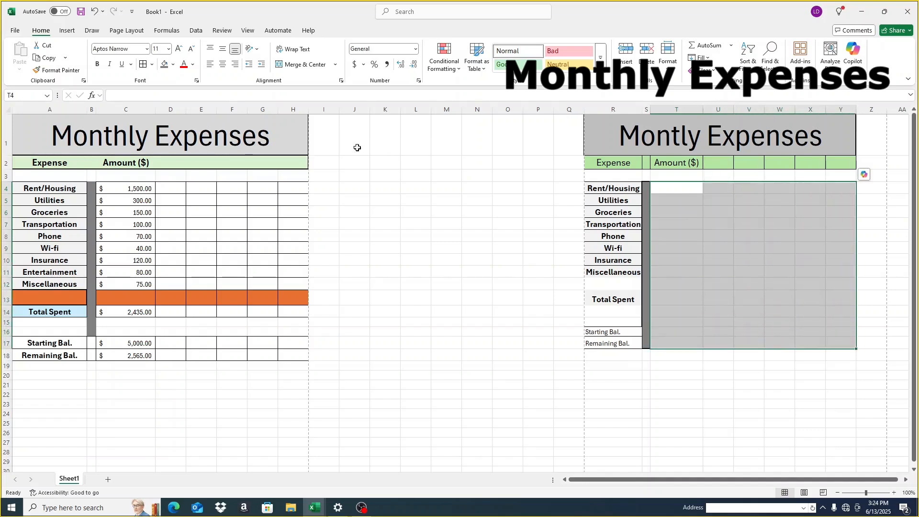
{"action": "left_click", "coordinate": [143, 64]}
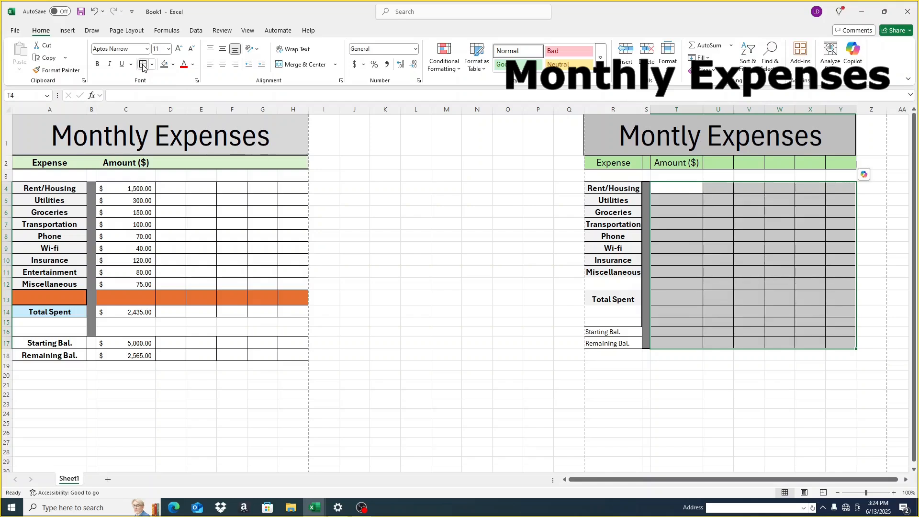
{"action": "left_click", "coordinate": [16, 30]}
{"action": "left_click", "coordinate": [25, 202]}
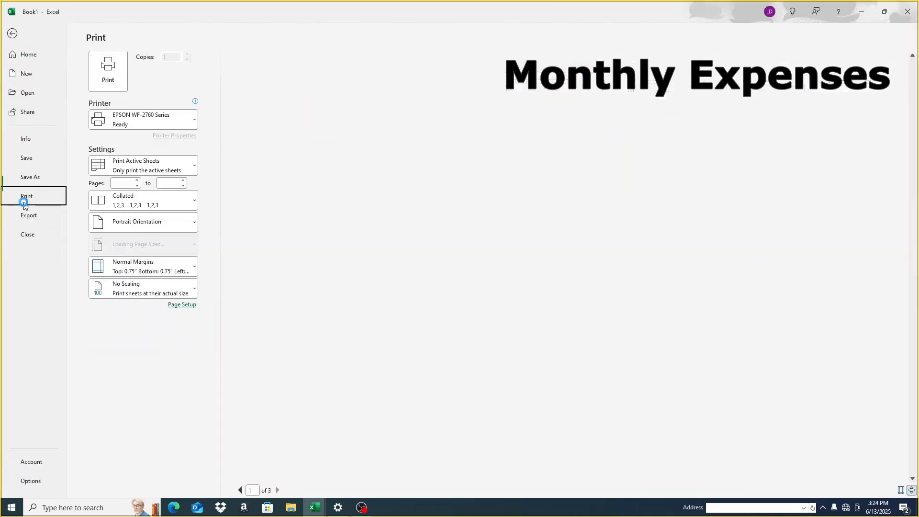
{"action": "scroll", "coordinate": [304, 300], "scroll_direction": "down", "scroll_amount": 2}
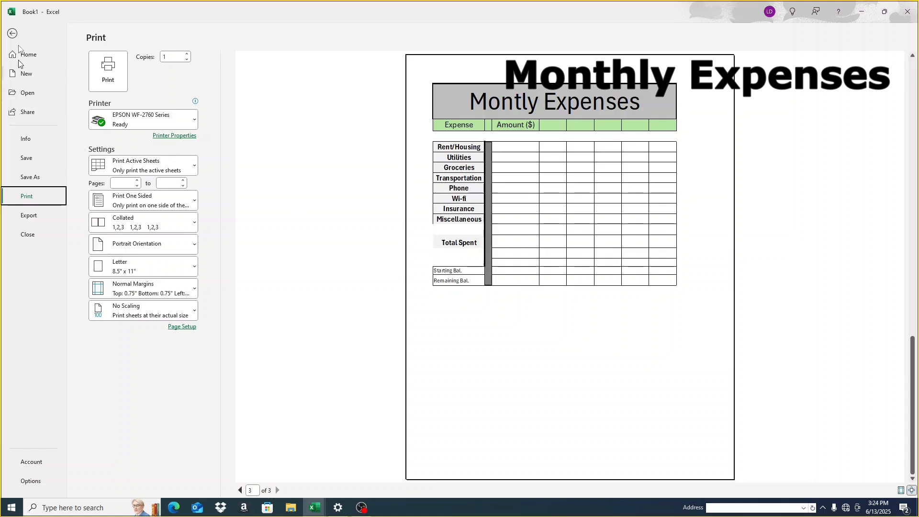
{"action": "left_click", "coordinate": [13, 33]}
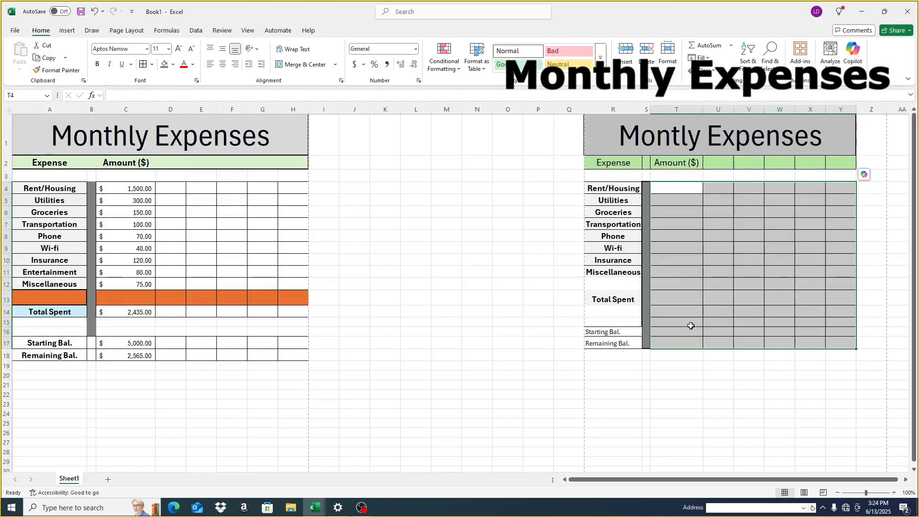
Apply all borders to the blank cells R12 and R14:R15 and check them in print preview.
{"action": "left_click", "coordinate": [632, 285]}
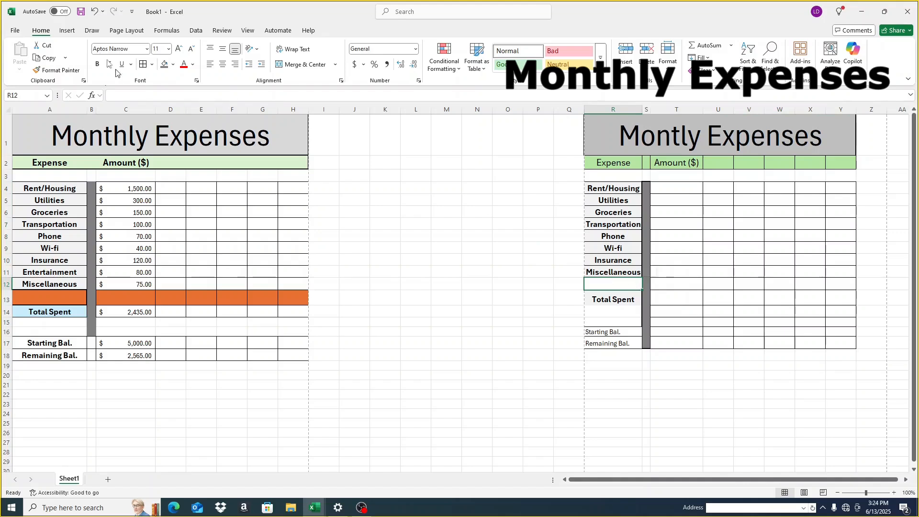
{"action": "left_click", "coordinate": [152, 64]}
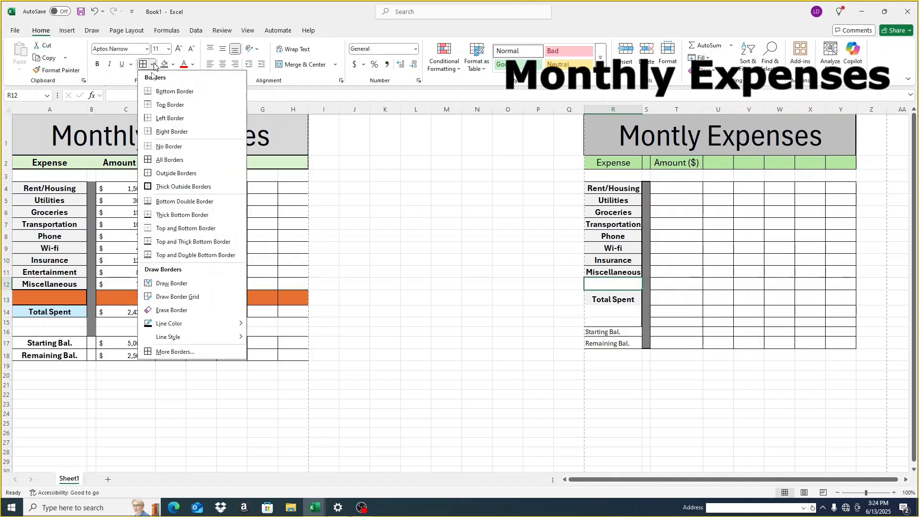
{"action": "left_click", "coordinate": [158, 159]}
{"action": "left_click", "coordinate": [625, 313]}
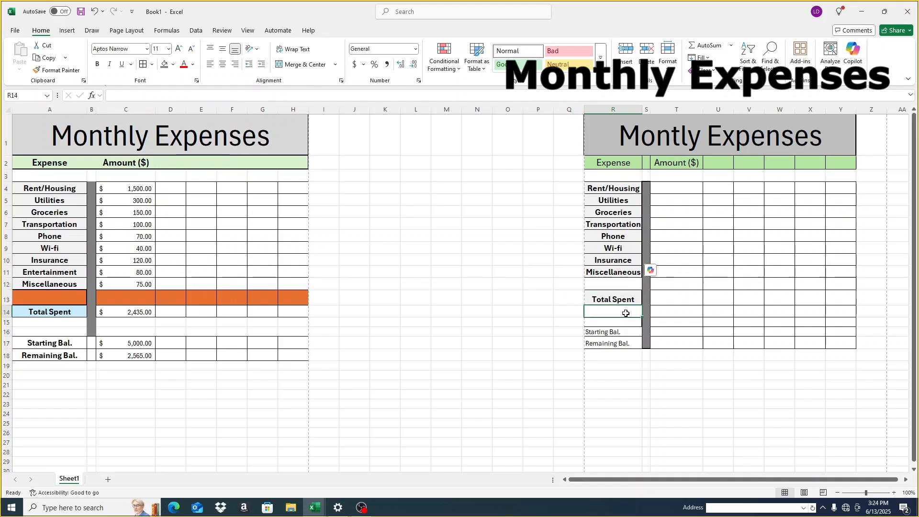
{"action": "left_click_drag", "start_coordinate": [608, 310], "coordinate": [610, 320]}
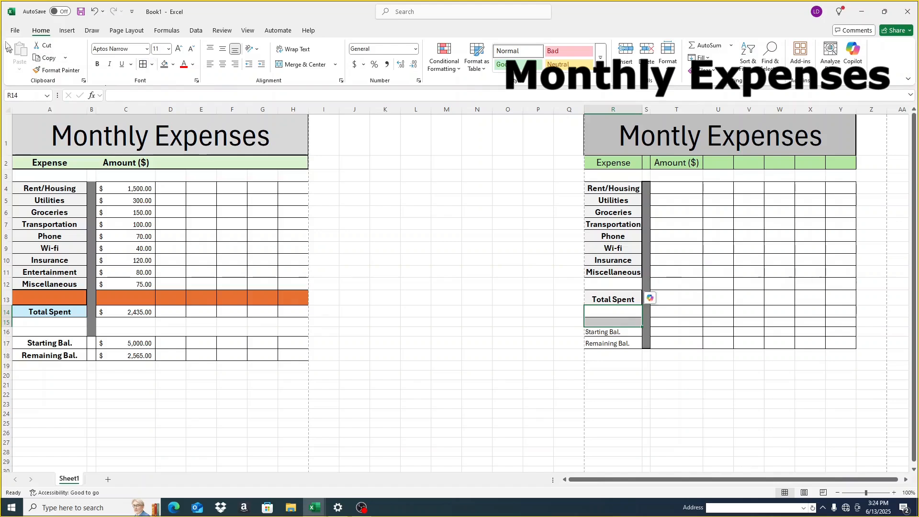
{"action": "left_click", "coordinate": [16, 31]}
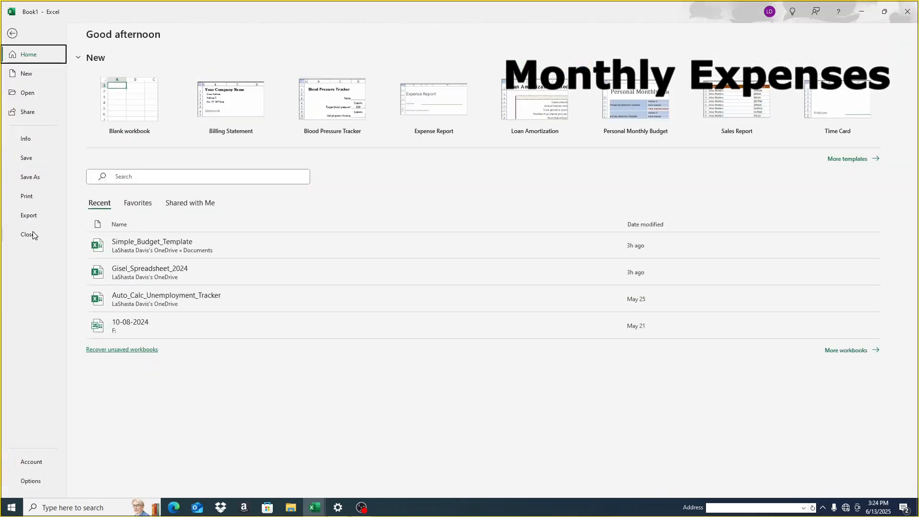
{"action": "left_click", "coordinate": [26, 196]}
{"action": "scroll", "coordinate": [391, 360], "scroll_direction": "down", "scroll_amount": 2}
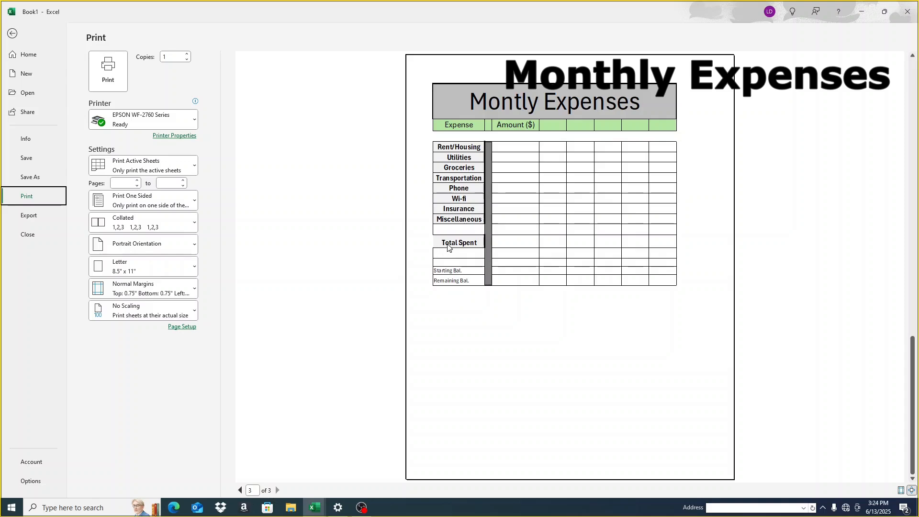
{"action": "left_click", "coordinate": [13, 34]}
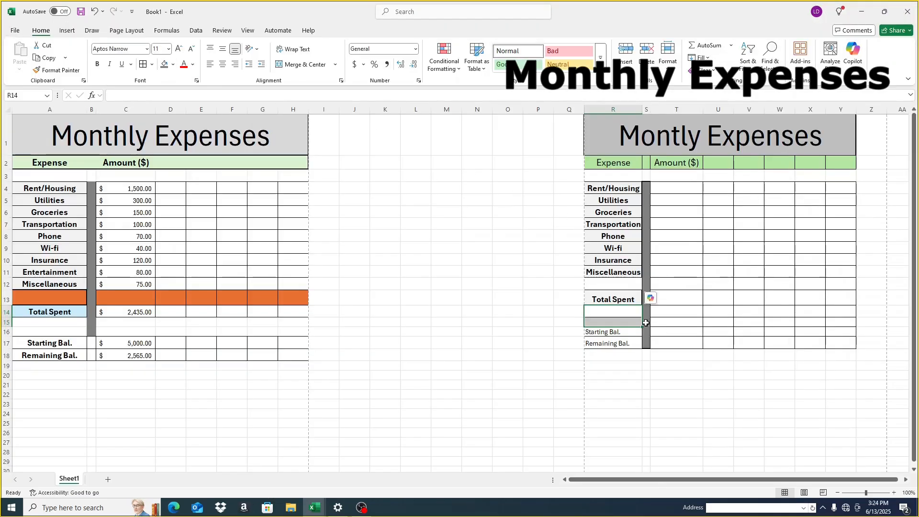
Apply all borders to the Total Spent cell R13 and fill it with the lightest shade of the dark blue theme color.
{"action": "left_click", "coordinate": [615, 300]}
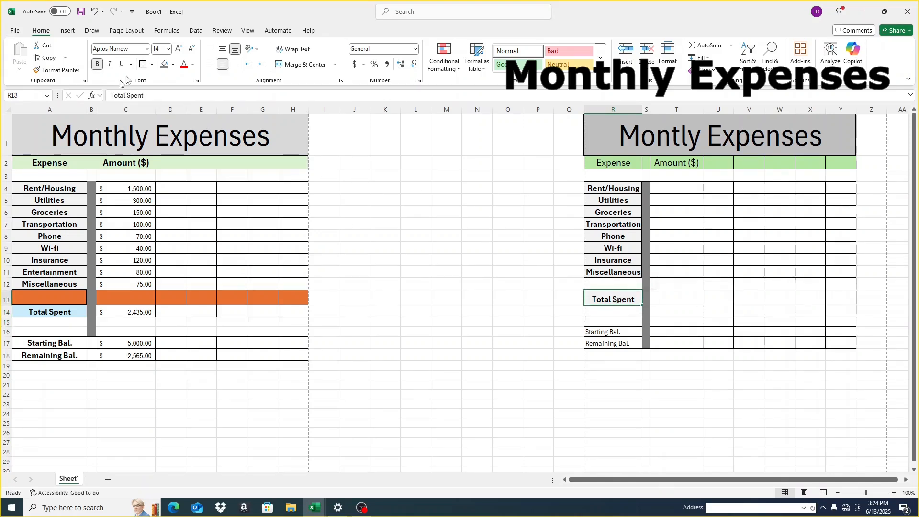
{"action": "left_click", "coordinate": [152, 65]}
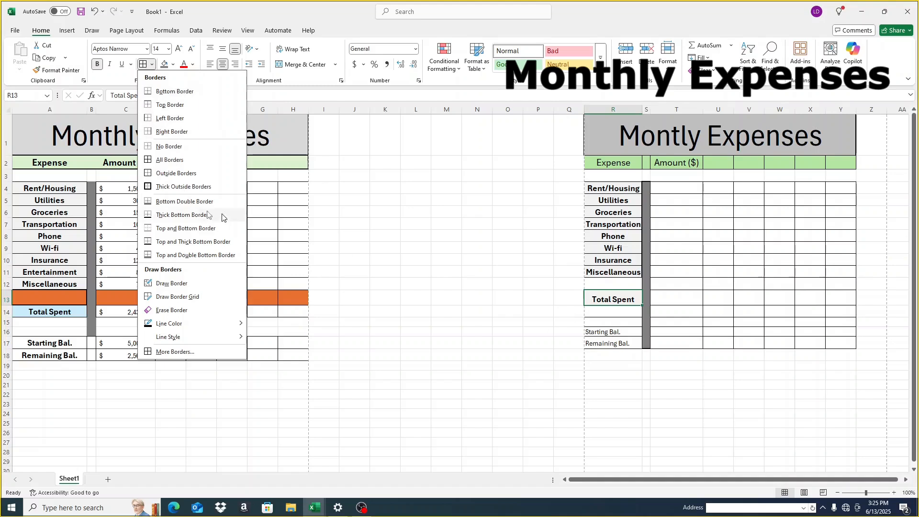
{"action": "left_click", "coordinate": [148, 161]}
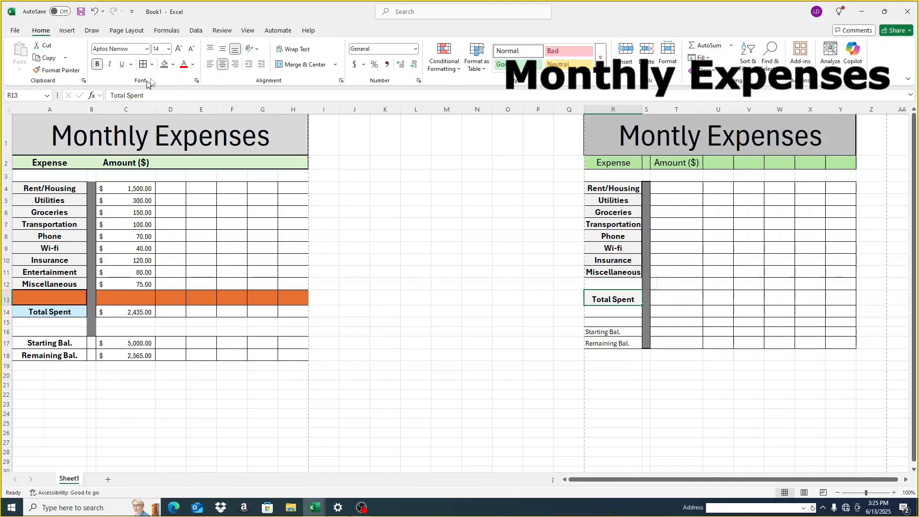
{"action": "left_click", "coordinate": [173, 65]}
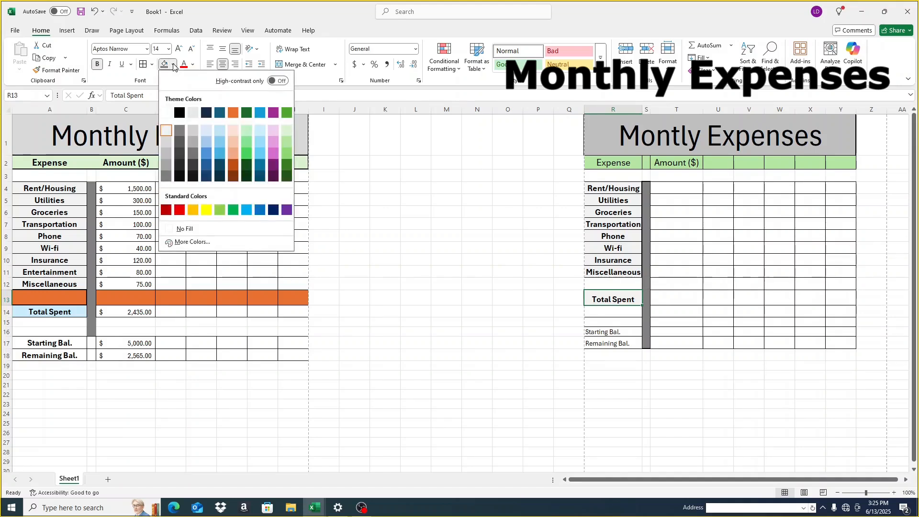
{"action": "left_click", "coordinate": [208, 133]}
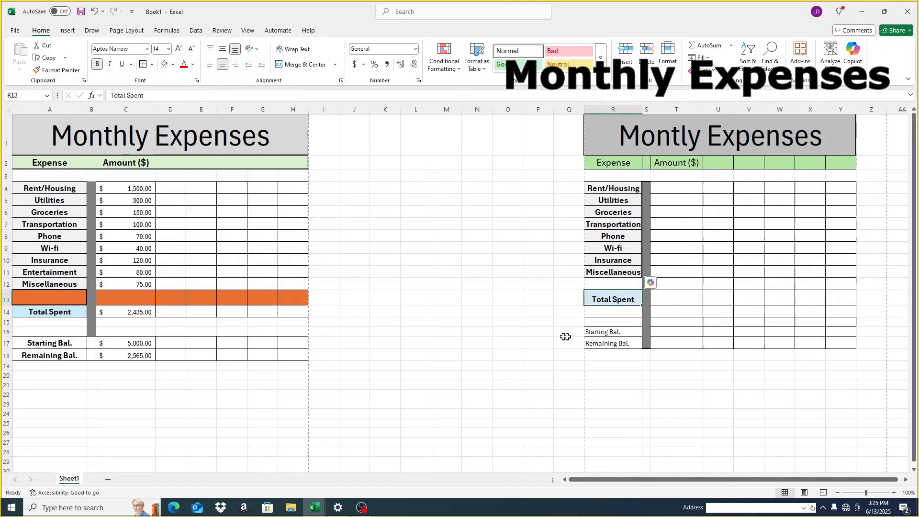
Fill the Starting Bal. and Remaining Bal. cells R16:R17 with the second-lightest shade of the green theme color.
{"action": "left_click_drag", "start_coordinate": [598, 332], "coordinate": [606, 341]}
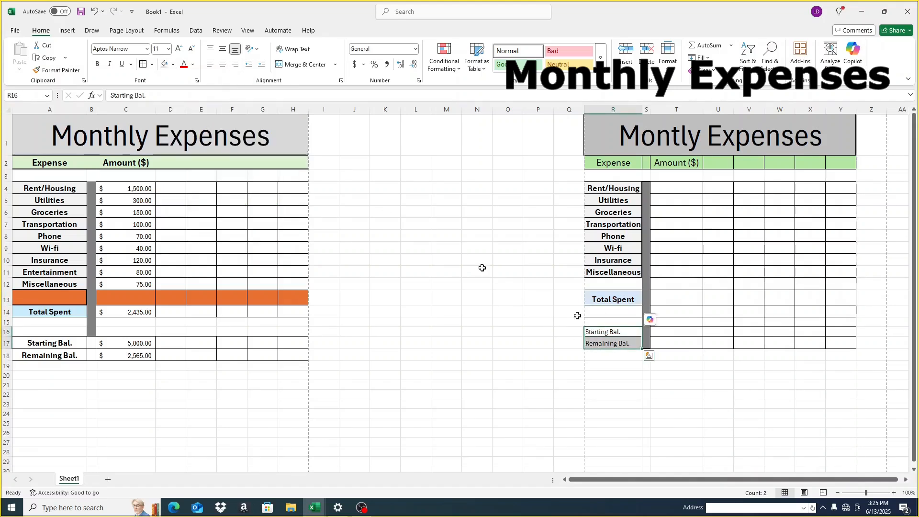
{"action": "left_click", "coordinate": [172, 66]}
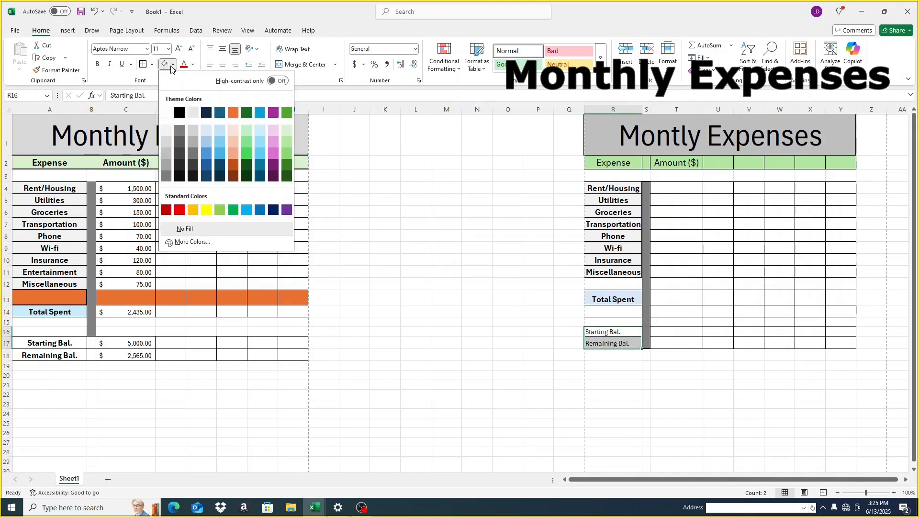
{"action": "left_click", "coordinate": [285, 146]}
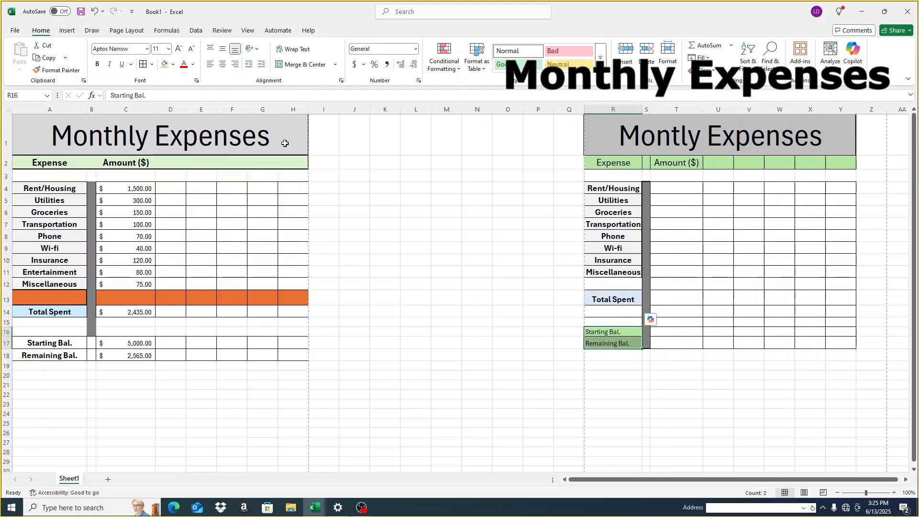
{"action": "left_click", "coordinate": [608, 352]}
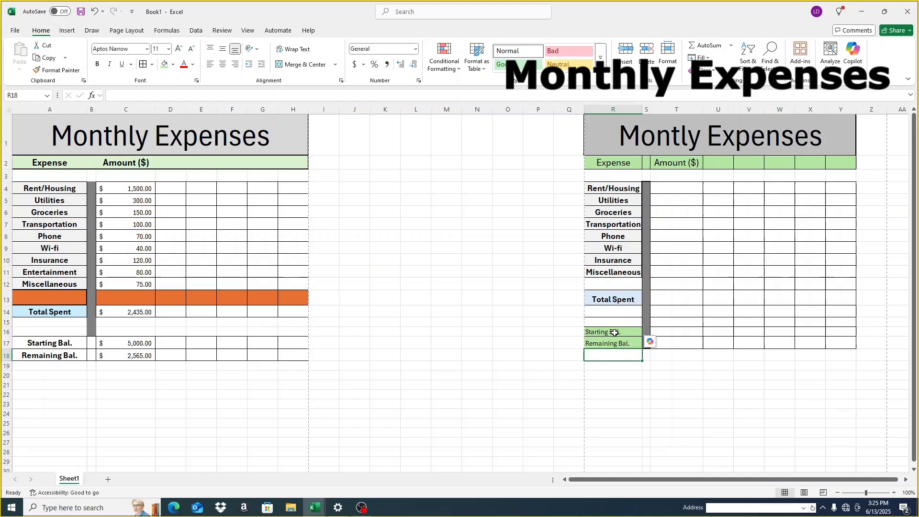
Make the Starting Bal. and Remaining Bal. labels in R16:R17 bold.
{"action": "left_click_drag", "start_coordinate": [615, 331], "coordinate": [617, 344]}
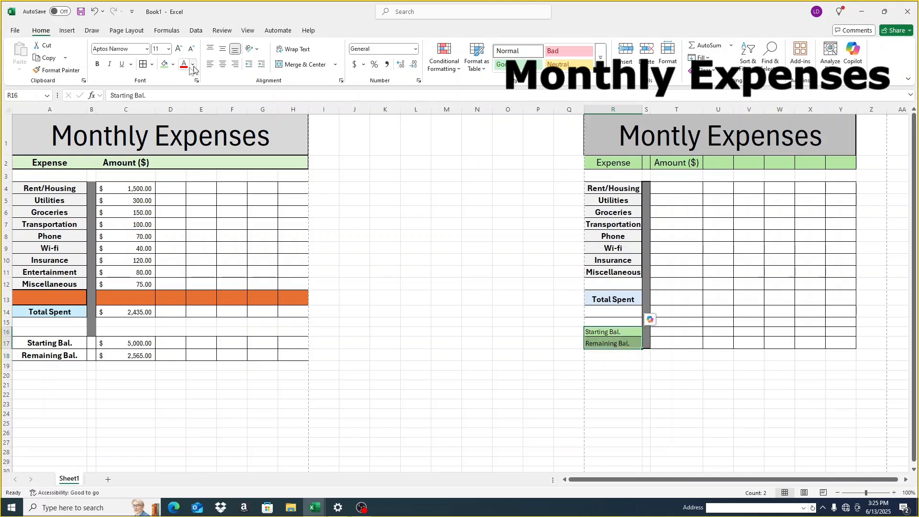
{"action": "left_click", "coordinate": [97, 64]}
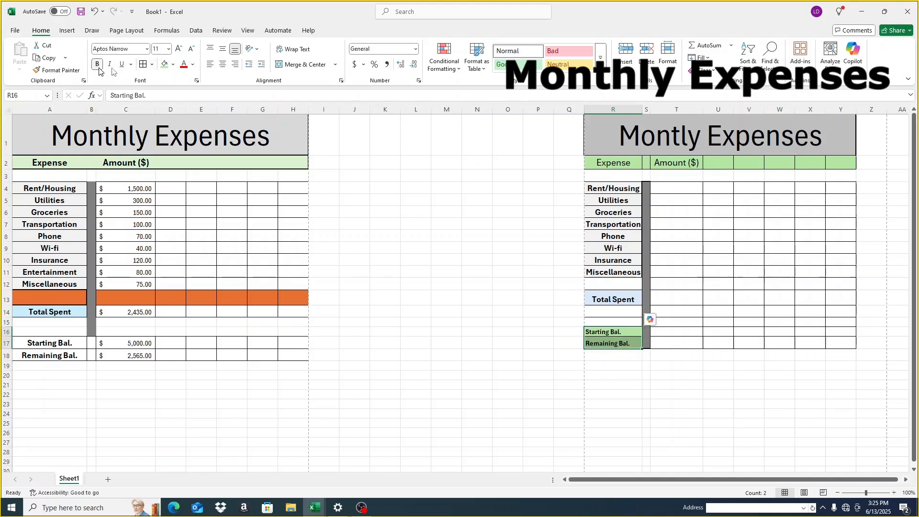
{"action": "left_click", "coordinate": [658, 257]}
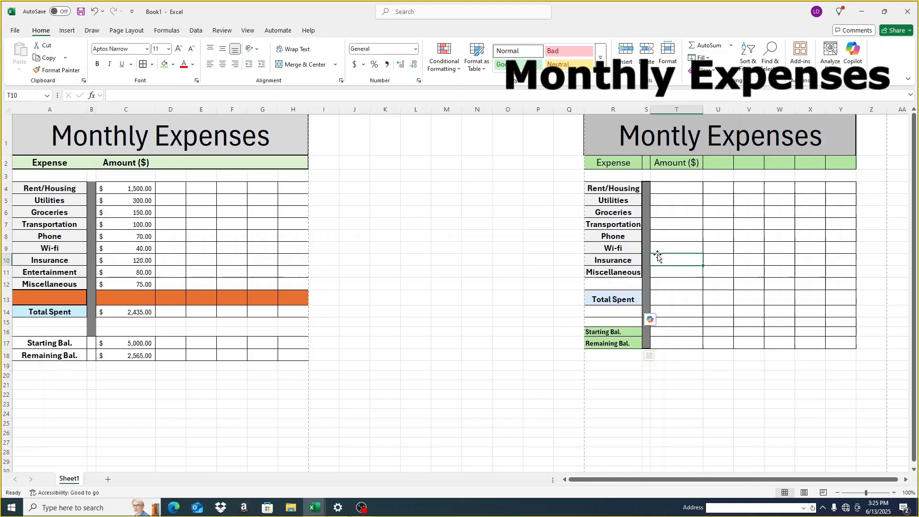
Make the column headings Expense in R2 and Amount ($) in T2 bold.
{"action": "left_click", "coordinate": [616, 165]}
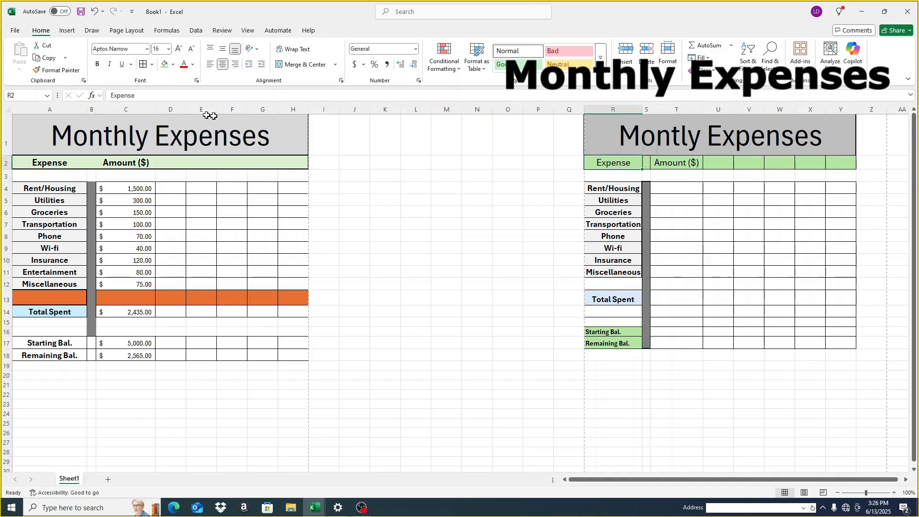
{"action": "left_click", "coordinate": [99, 64]}
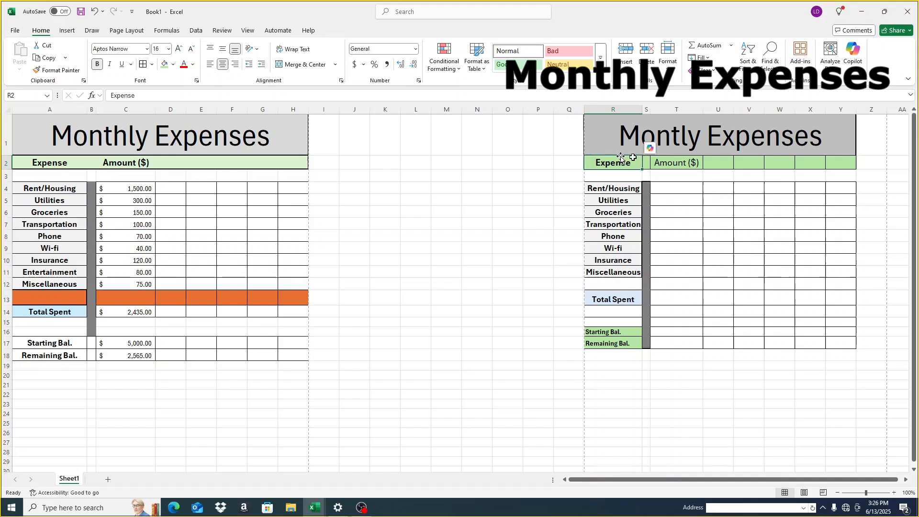
{"action": "left_click", "coordinate": [671, 161]}
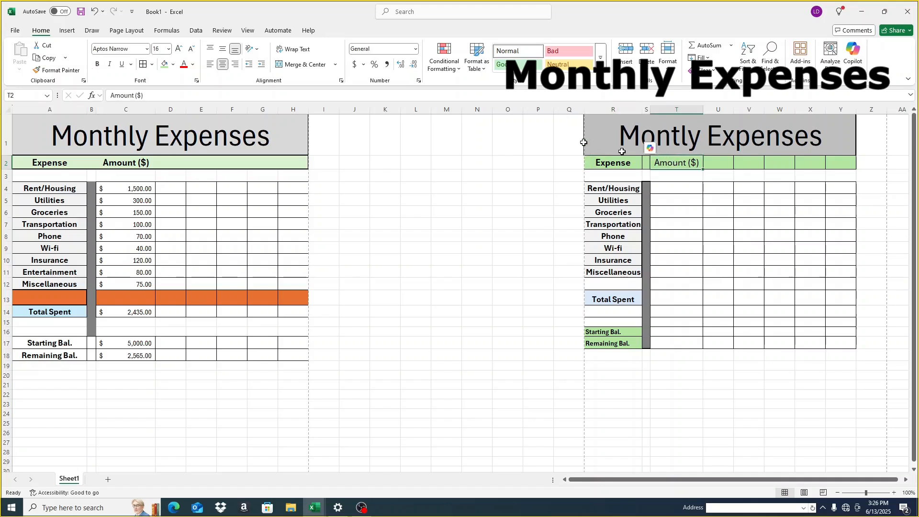
{"action": "left_click", "coordinate": [98, 64]}
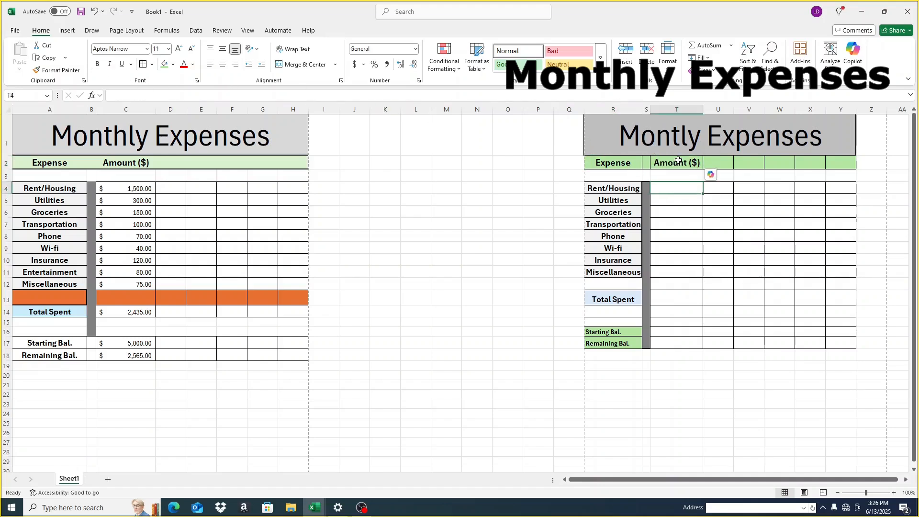
Make the sheet title in R1 bold and set its font to AR DARLING.
{"action": "left_click", "coordinate": [709, 144]}
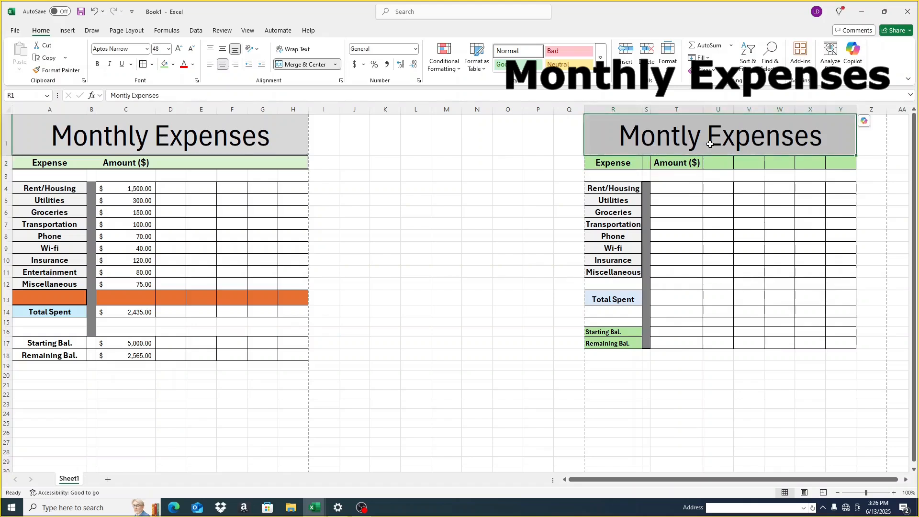
{"action": "left_click", "coordinate": [98, 65]}
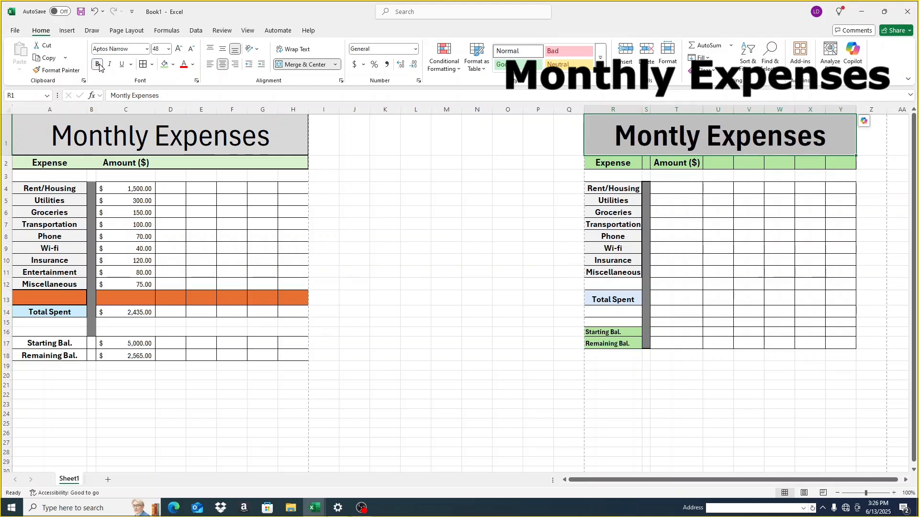
{"action": "left_click", "coordinate": [147, 50]}
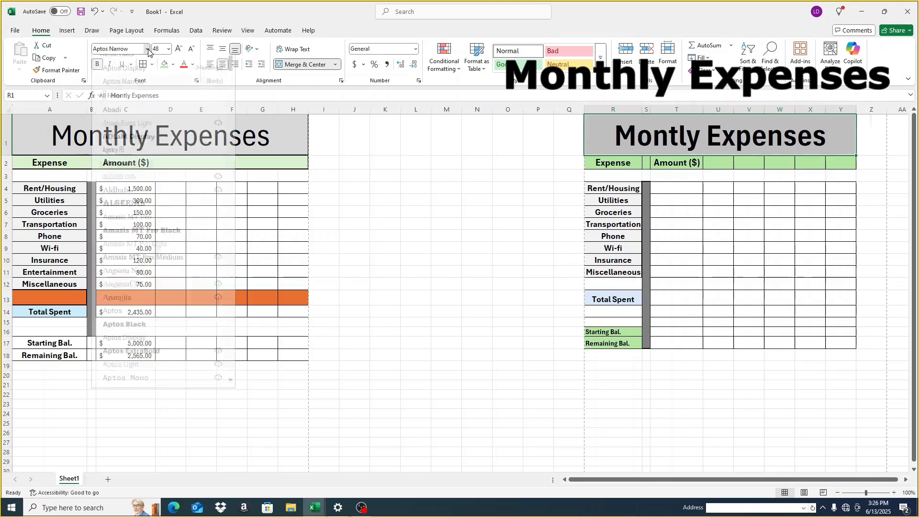
{"action": "left_click", "coordinate": [159, 251]}
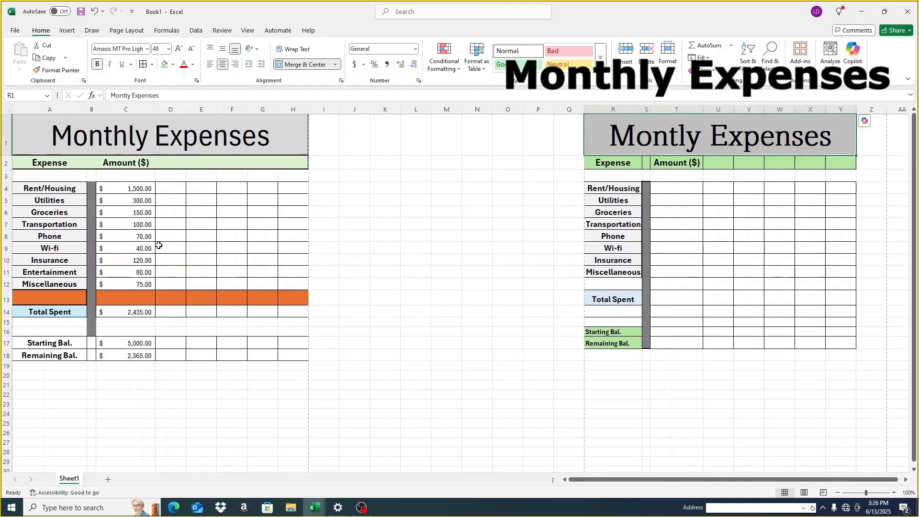
{"action": "left_click", "coordinate": [147, 49]}
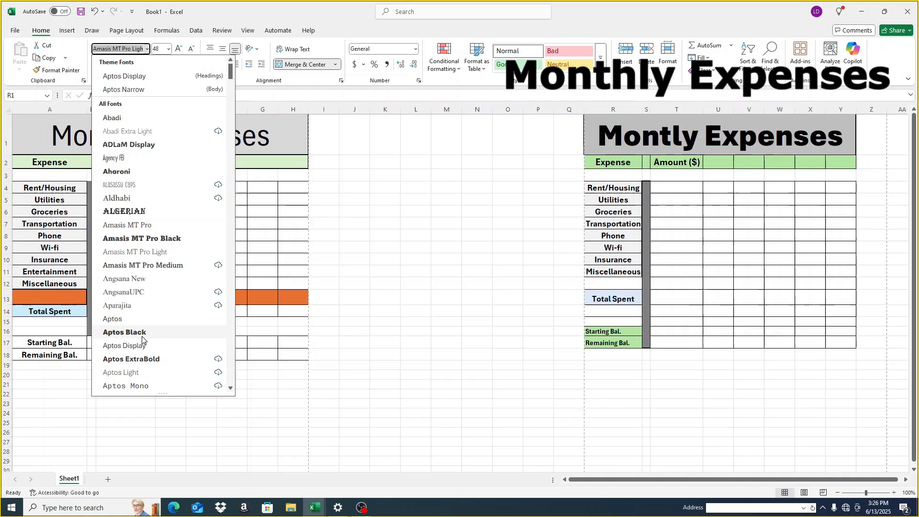
{"action": "scroll", "coordinate": [142, 340], "scroll_direction": "down", "scroll_amount": 3}
{"action": "left_click", "coordinate": [138, 313]}
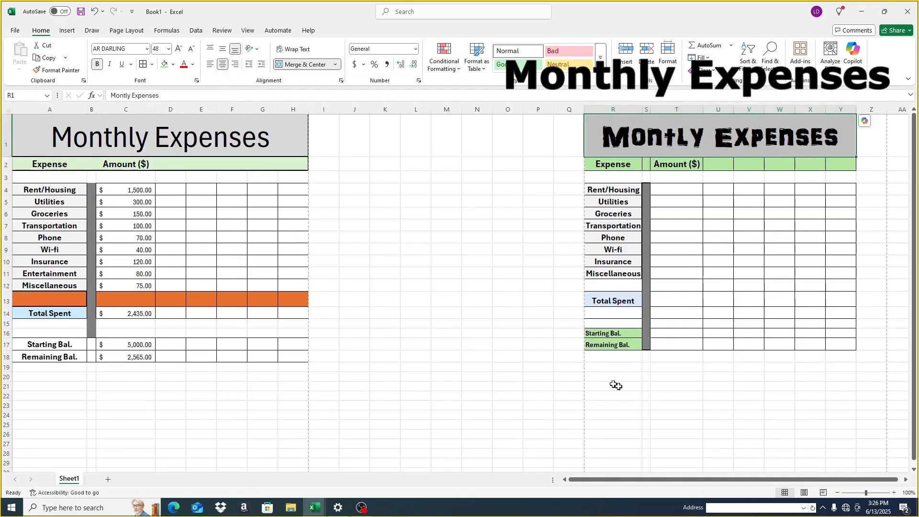
{"action": "left_click", "coordinate": [689, 416]}
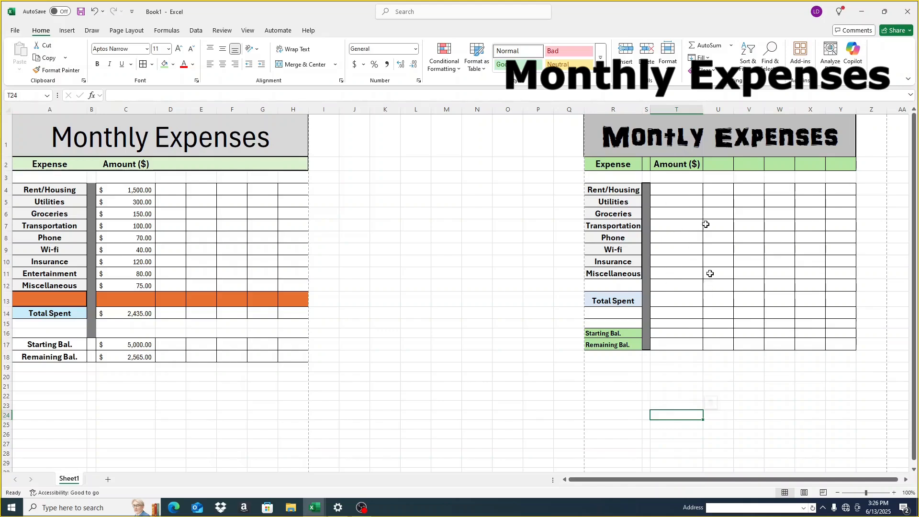
Enter the amounts 1500, 300, 150 and 100 in T4:T7 for Rent/Housing through Transportation.
{"action": "left_click", "coordinate": [678, 190]}
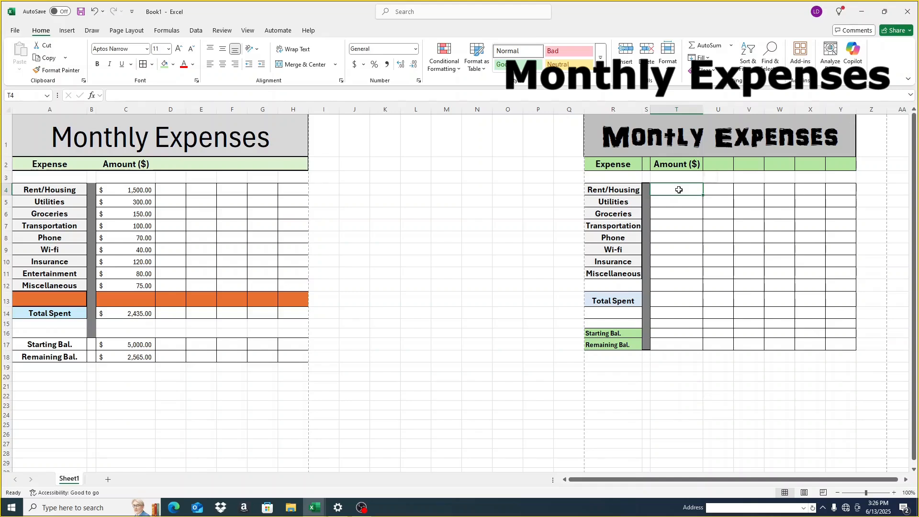
{"action": "type", "text": "1500"}
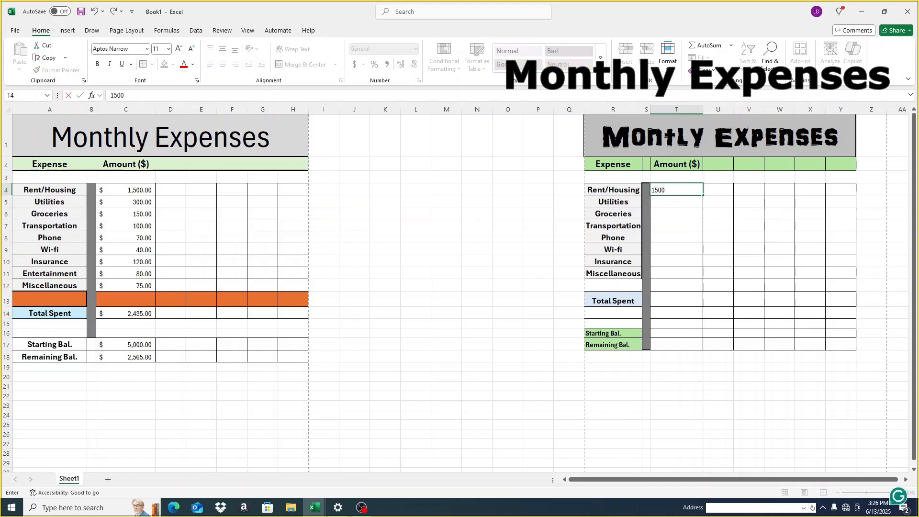
{"action": "key", "text": "Return"}
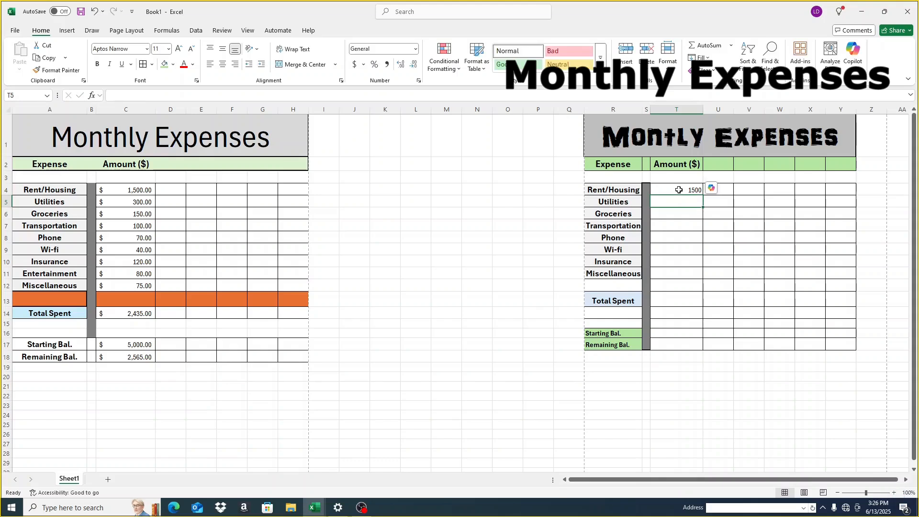
{"action": "type", "text": "300"}
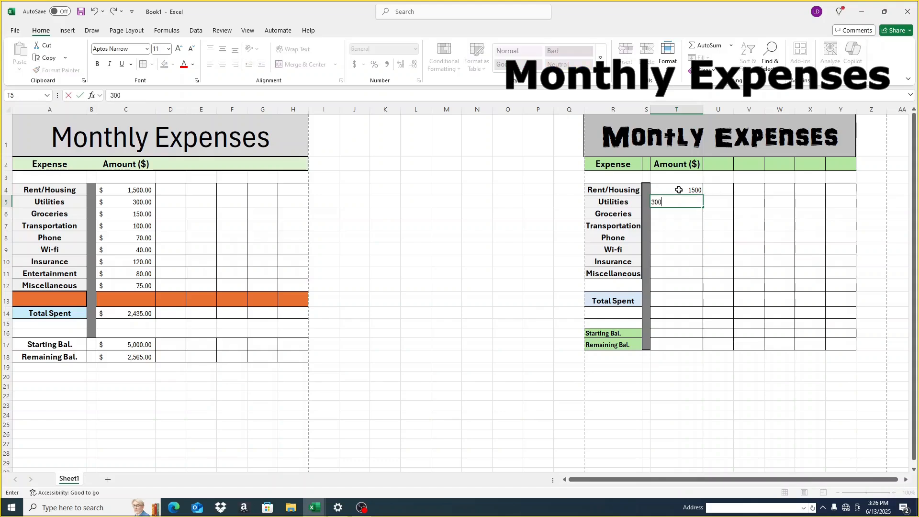
{"action": "key", "text": "Return"}
{"action": "type", "text": "150"}
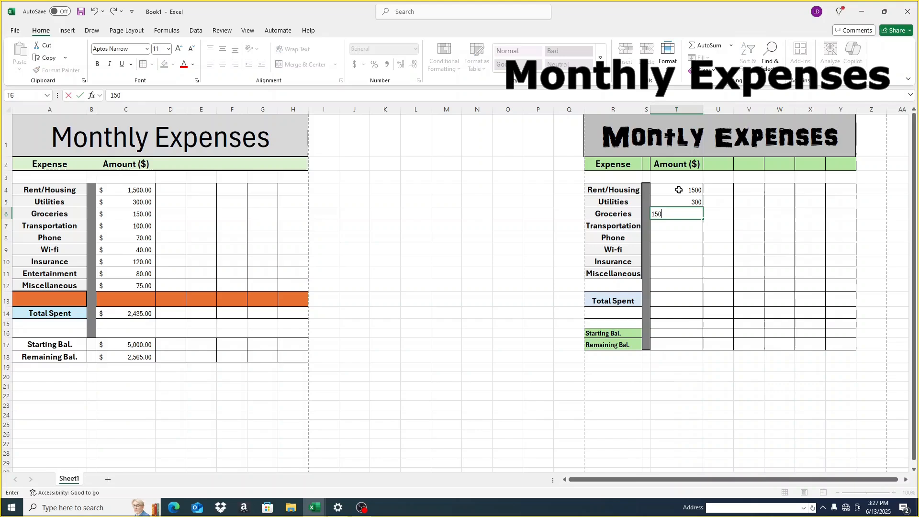
{"action": "key", "text": "Return"}
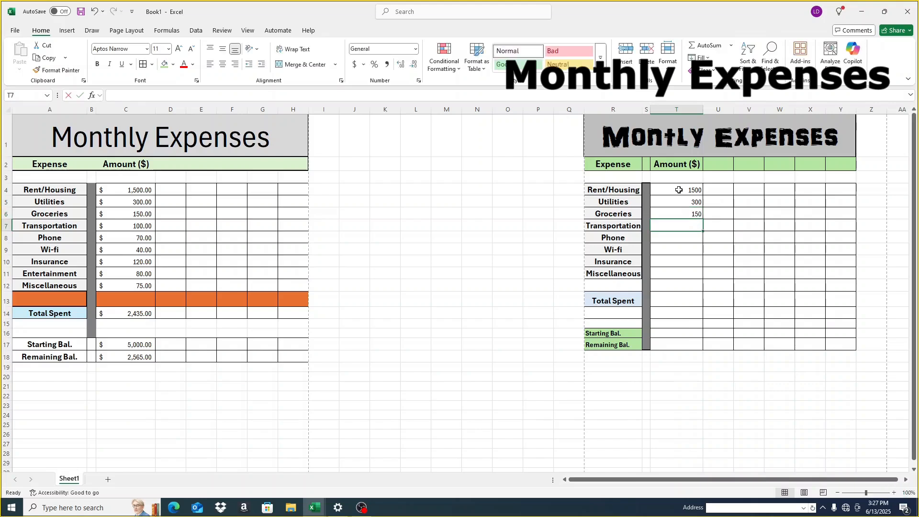
{"action": "type", "text": "100"}
{"action": "key", "text": "Return"}
Enter the remaining expense amounts 70, 40, 120, 80 and 75 in T8:T12, starting at the Phone row.
{"action": "type", "text": "70"}
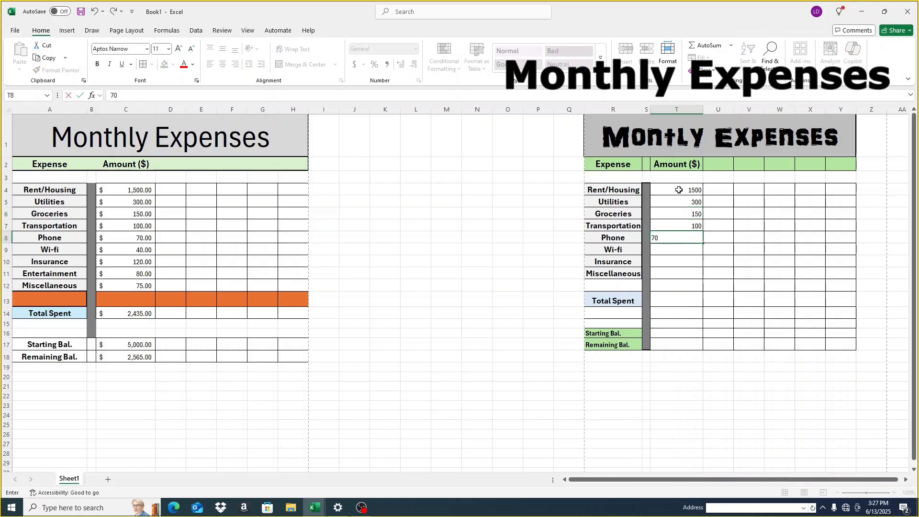
{"action": "key", "text": "Return"}
{"action": "type", "text": "40"}
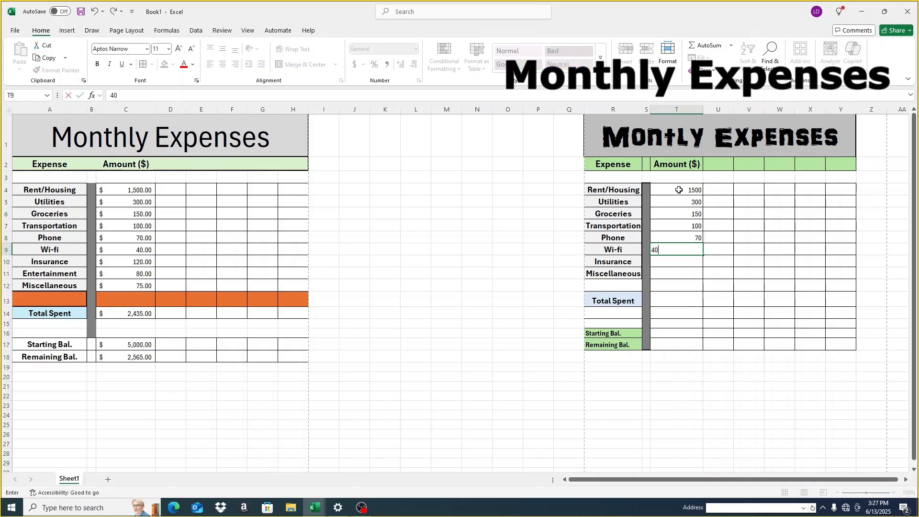
{"action": "key", "text": "Return"}
{"action": "type", "text": "120"}
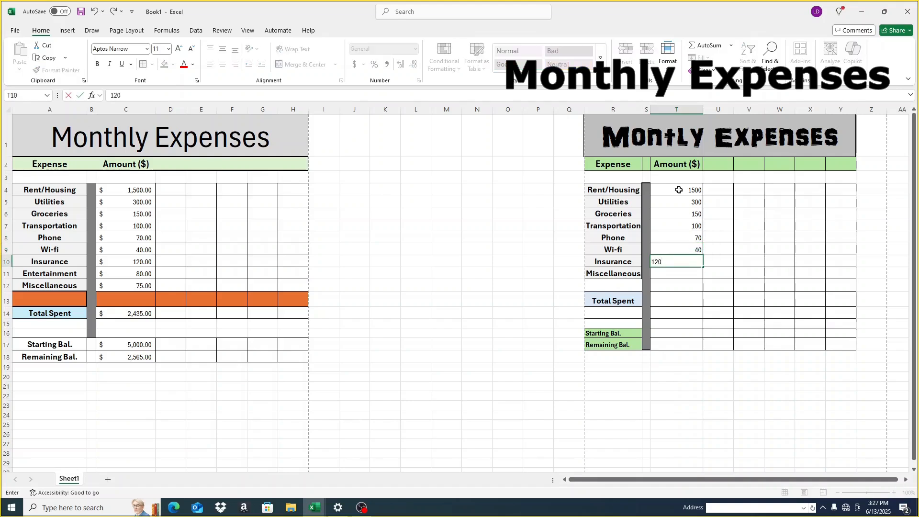
{"action": "key", "text": "Return"}
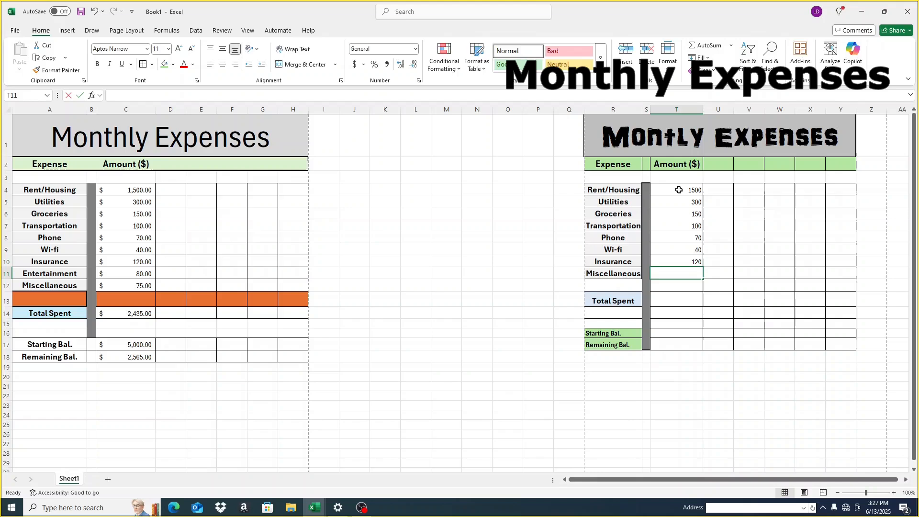
{"action": "type", "text": "80"}
{"action": "key", "text": "Return"}
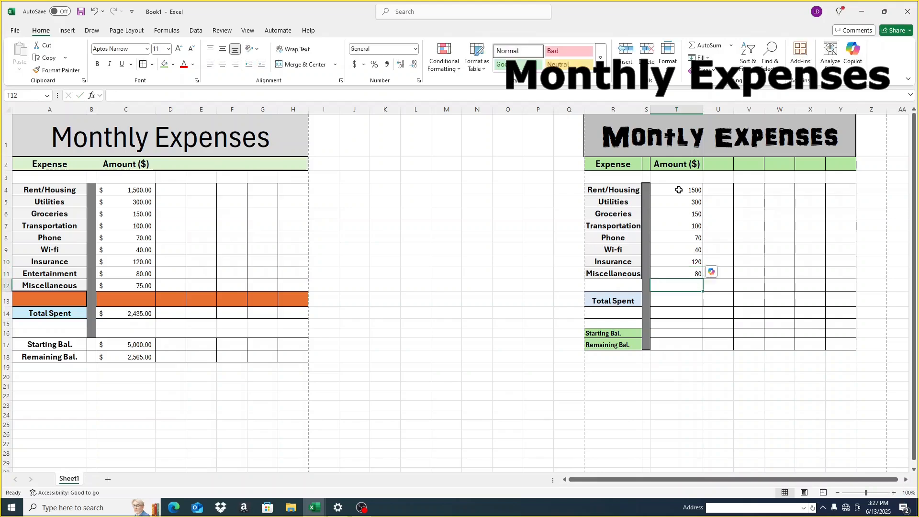
{"action": "type", "text": "75"}
{"action": "key", "text": "Return"}
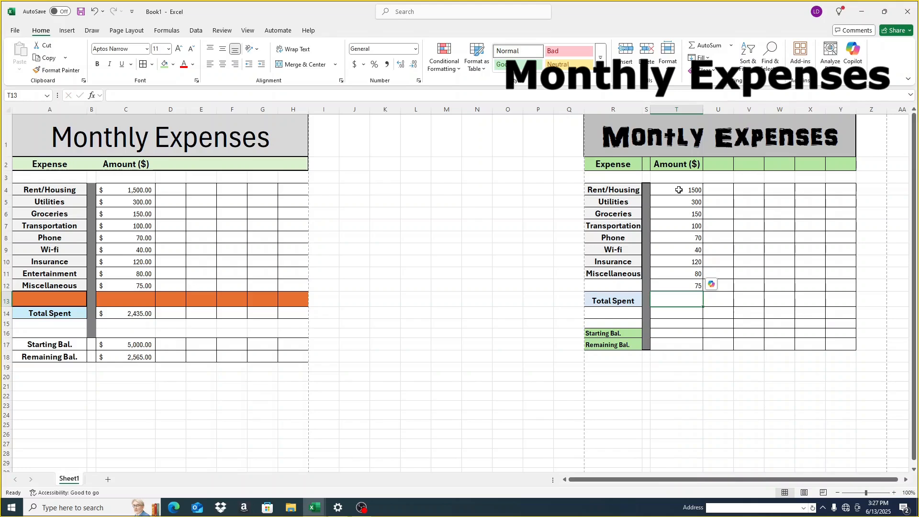
Enter 5000 as the Starting Bal. amount in T16.
{"action": "left_click", "coordinate": [680, 333]}
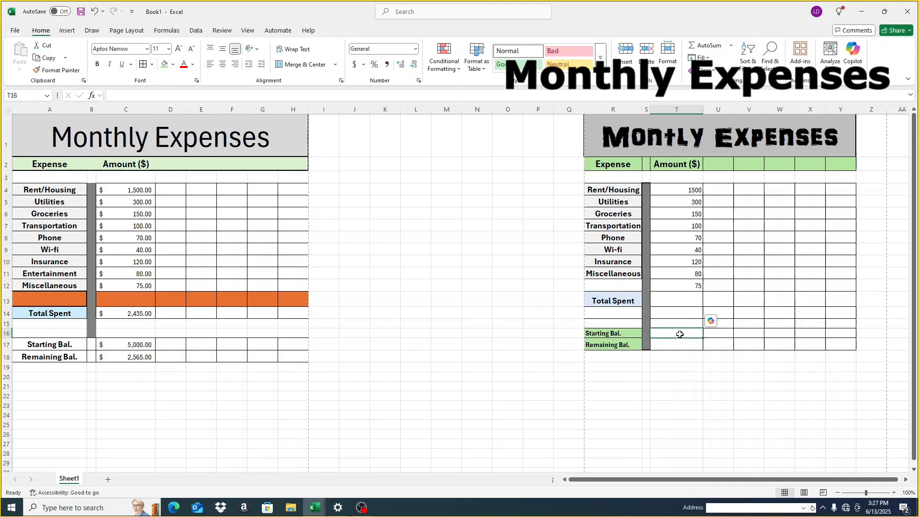
{"action": "type", "text": "5000"}
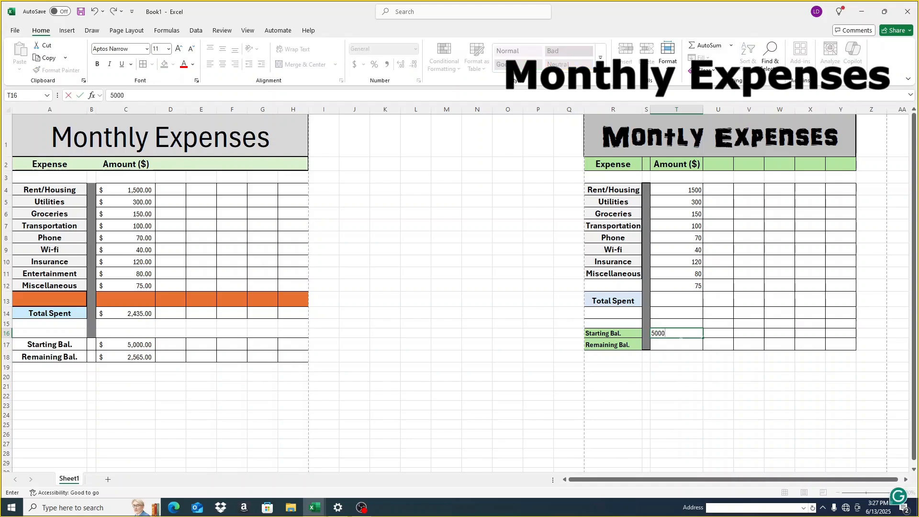
{"action": "left_click", "coordinate": [679, 344]}
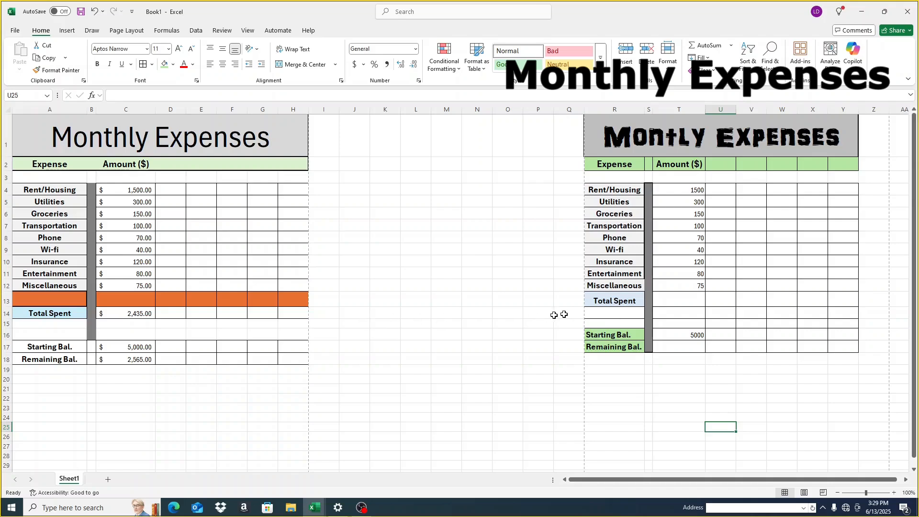
{"action": "left_click", "coordinate": [604, 304]}
{"action": "left_click_drag", "start_coordinate": [606, 308], "coordinate": [605, 321]}
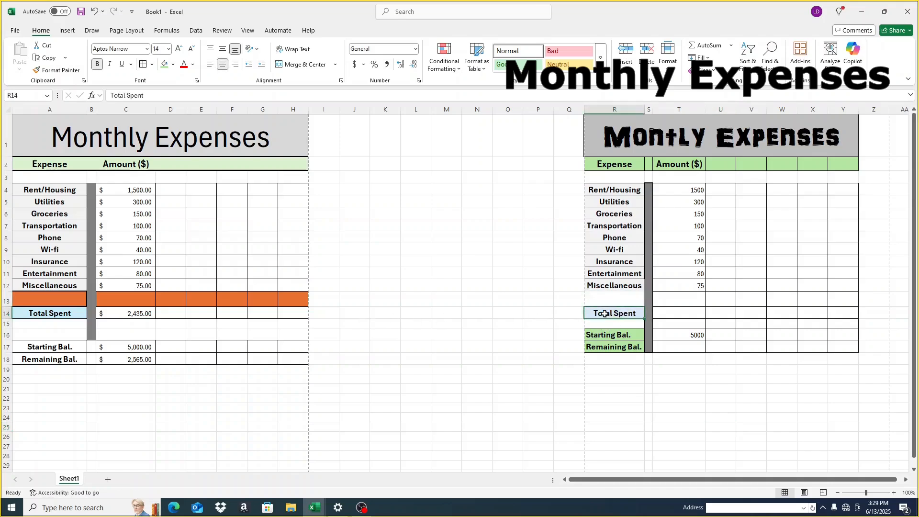
{"action": "left_click", "coordinate": [645, 297]}
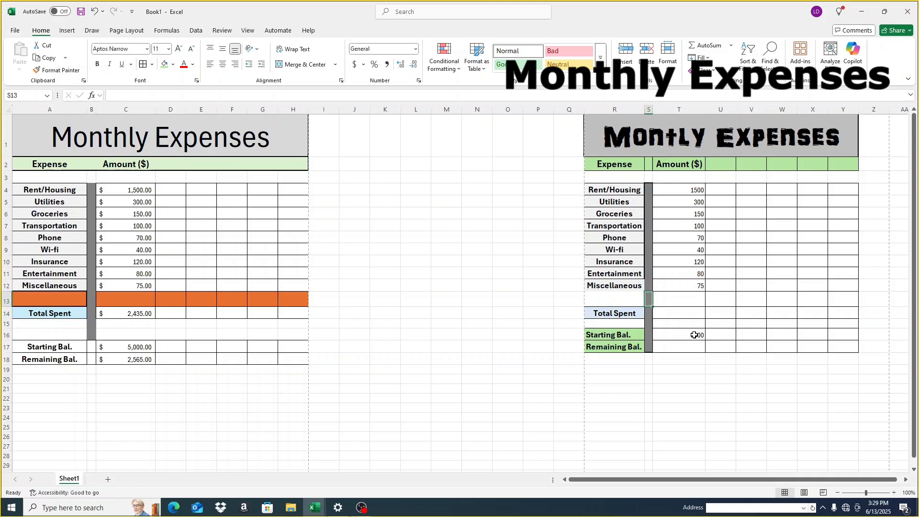
{"action": "left_click", "coordinate": [95, 12]}
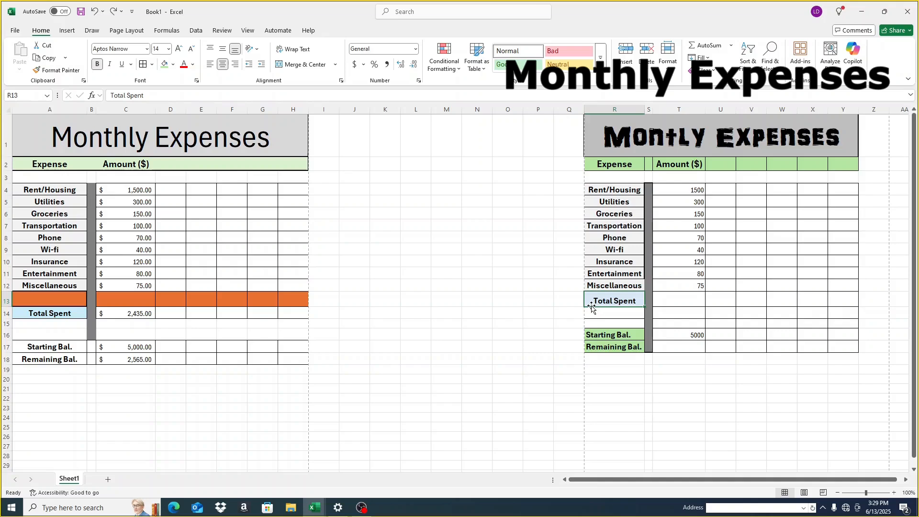
Move the Total Spent cell from R13 to R14 and fill the emptied R13 with the orange theme color.
{"action": "left_click_drag", "start_coordinate": [592, 308], "coordinate": [591, 310]}
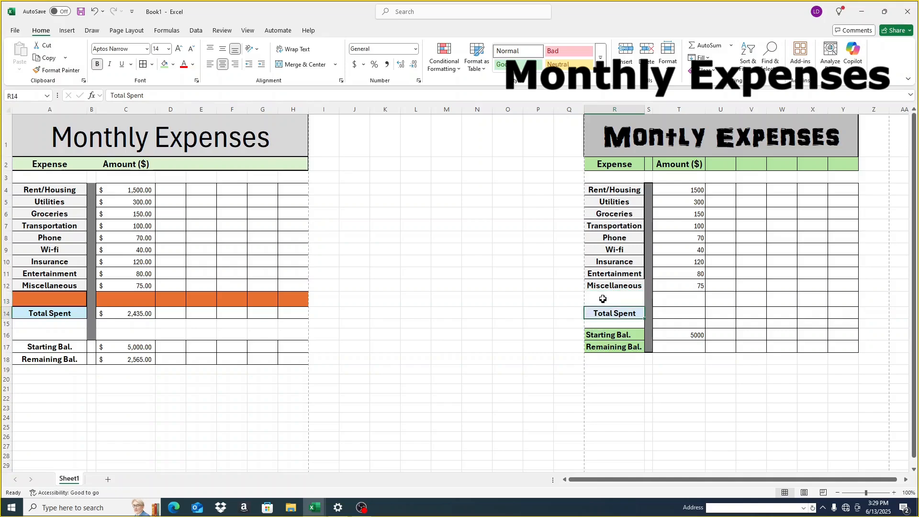
{"action": "left_click", "coordinate": [604, 297]}
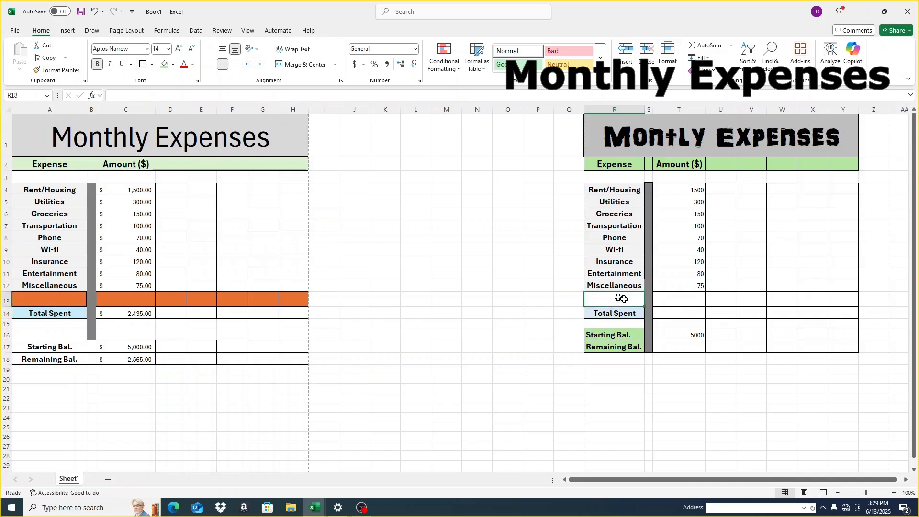
{"action": "left_click", "coordinate": [174, 65]}
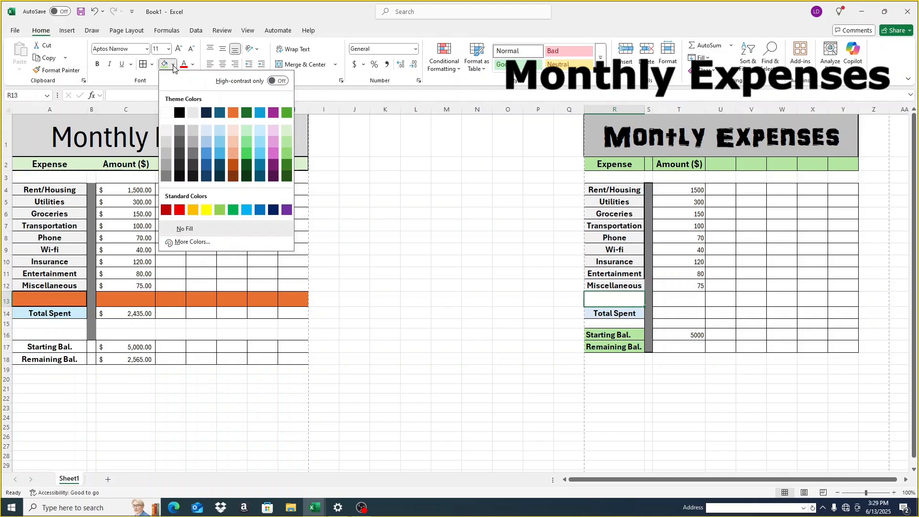
{"action": "left_click", "coordinate": [234, 115]}
Fill the divider row cells T13:Y13 with the same orange theme color.
{"action": "left_click", "coordinate": [685, 302]}
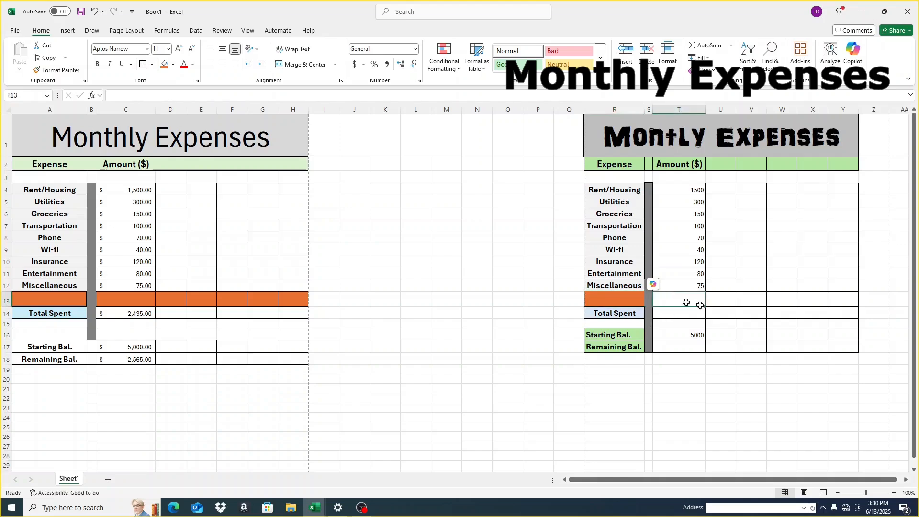
{"action": "left_click_drag", "start_coordinate": [686, 302], "coordinate": [837, 302]}
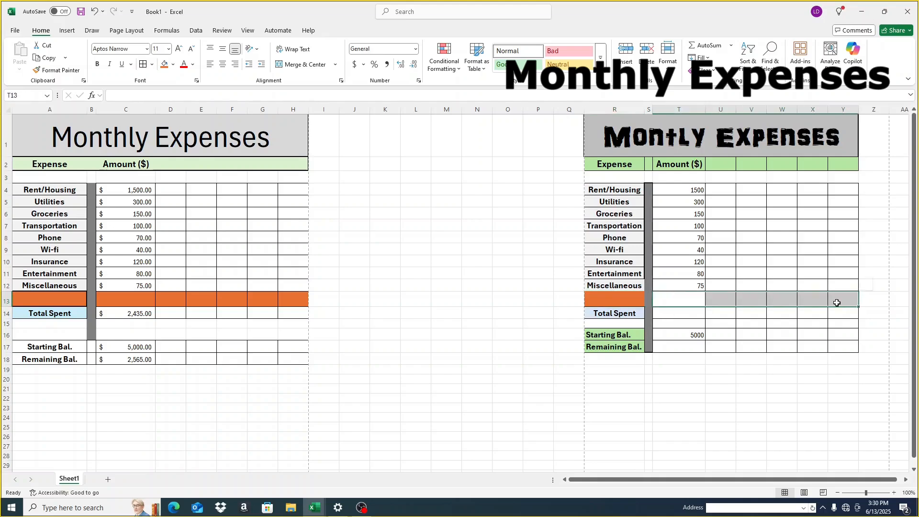
{"action": "left_click", "coordinate": [164, 64]}
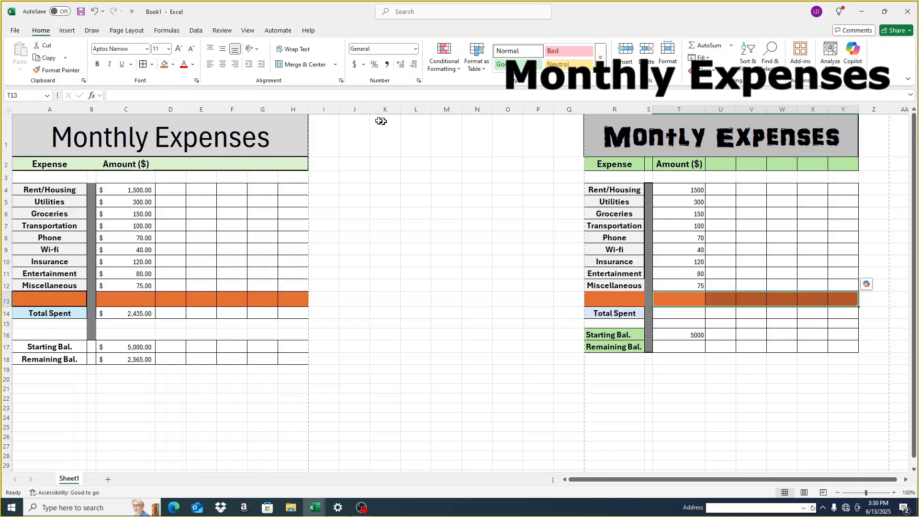
Remove the inner borders from the orange cells T13:Y13 and apply thick outside borders around them.
{"action": "left_click", "coordinate": [152, 66]}
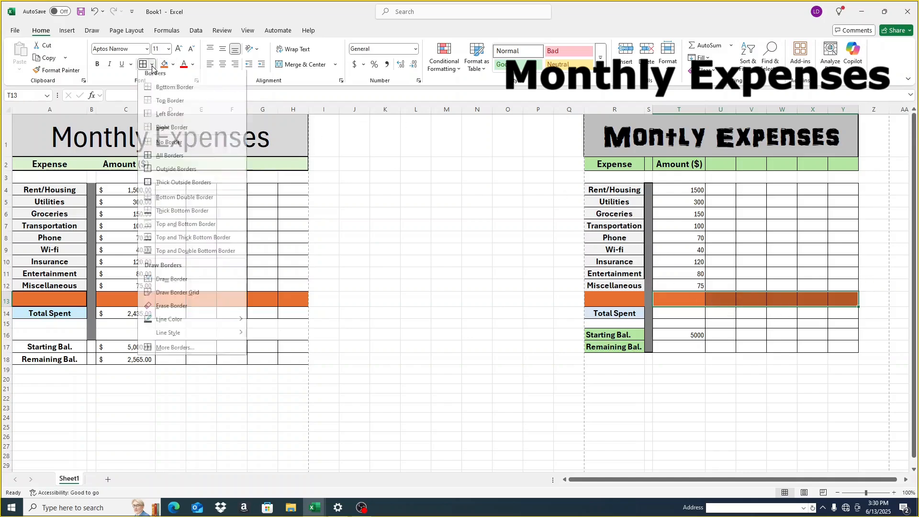
{"action": "left_click", "coordinate": [165, 146]}
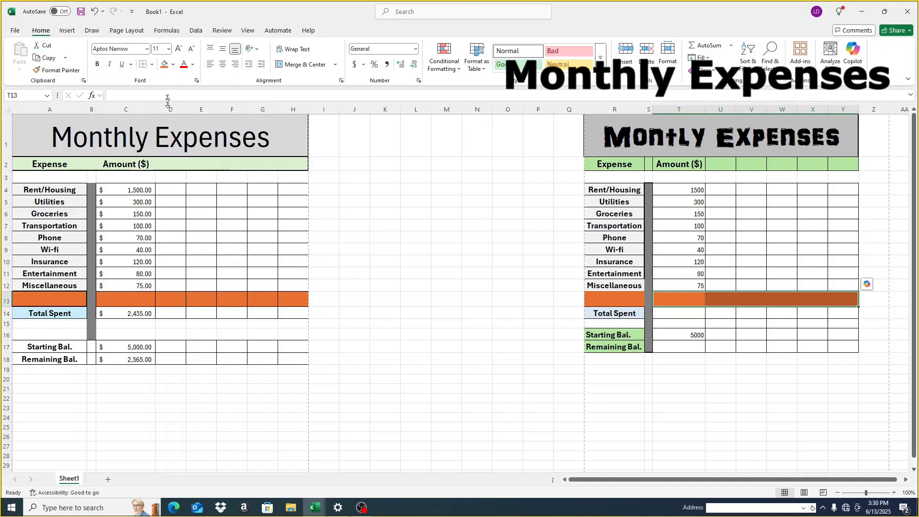
{"action": "left_click", "coordinate": [152, 66]}
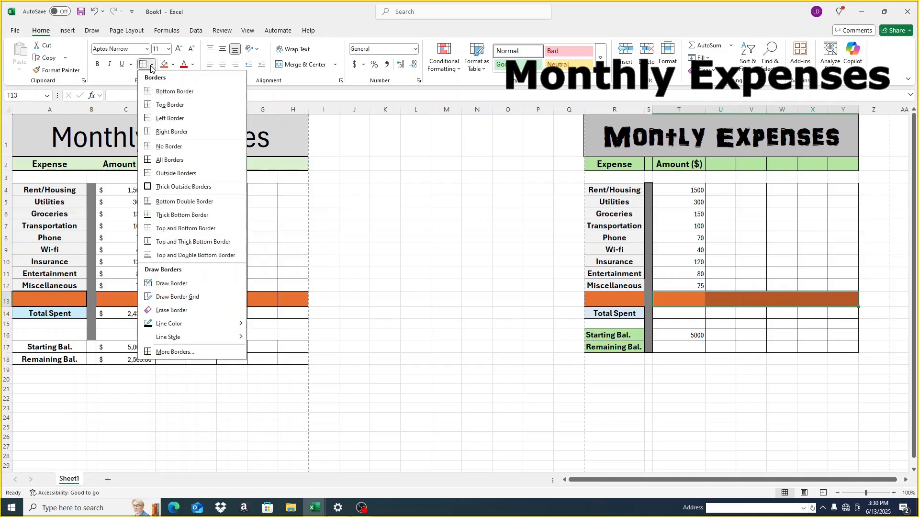
{"action": "left_click", "coordinate": [174, 186]}
{"action": "left_click", "coordinate": [615, 299]}
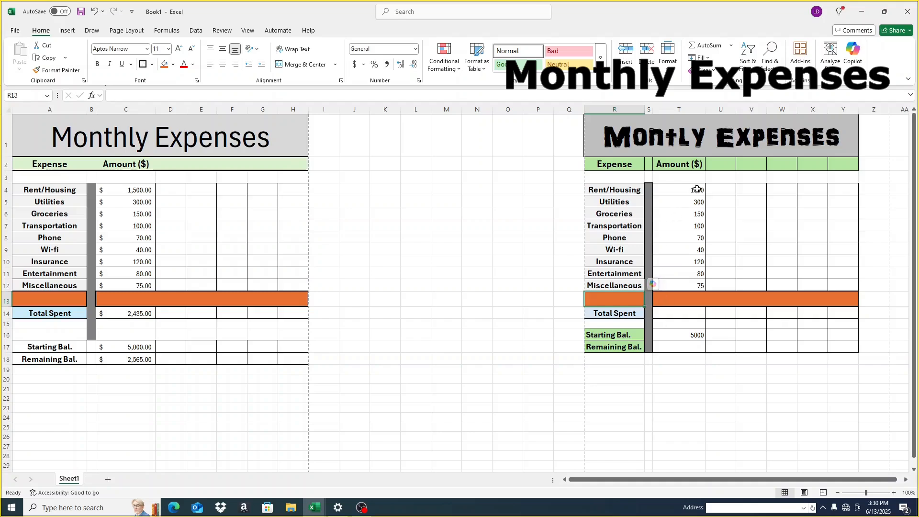
Apply the dollar Accounting number format to the expense amounts T4:T12 and the balance cells T16:T17.
{"action": "left_click_drag", "start_coordinate": [696, 190], "coordinate": [694, 283]}
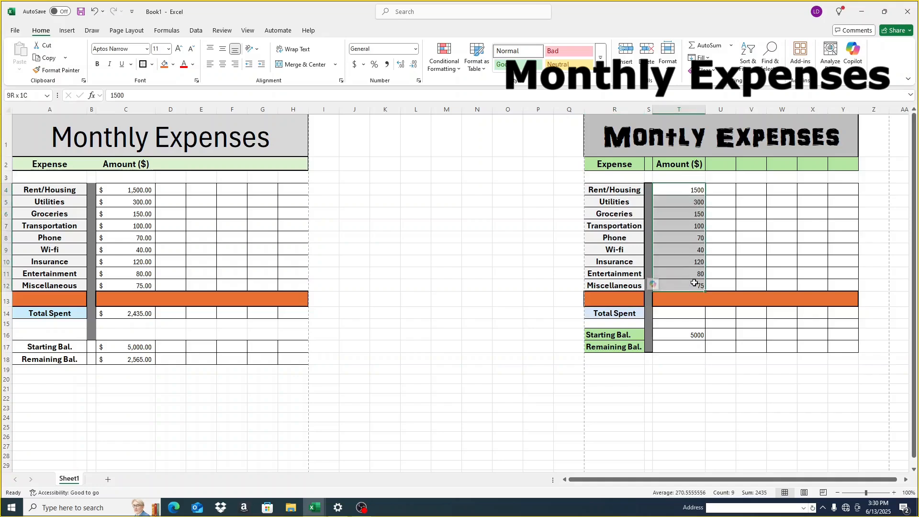
{"action": "left_click", "coordinate": [685, 190]}
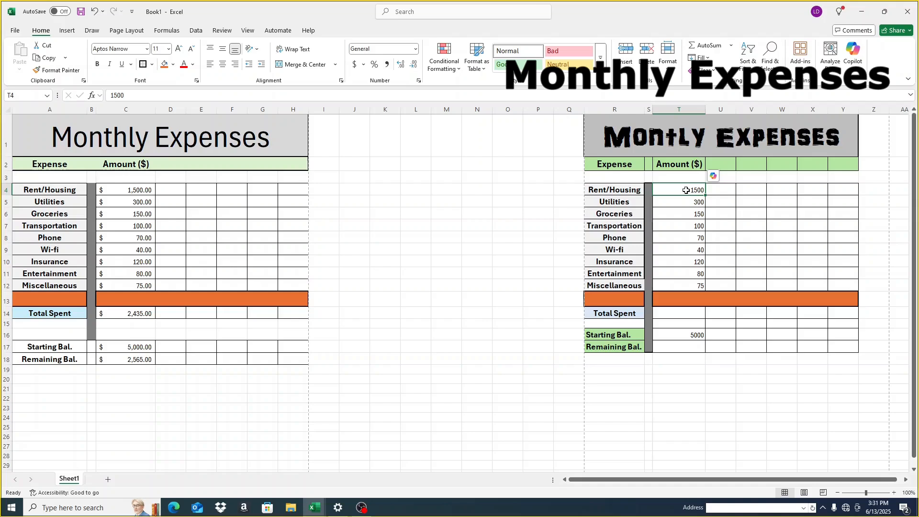
{"action": "left_click_drag", "start_coordinate": [686, 190], "coordinate": [698, 283]}
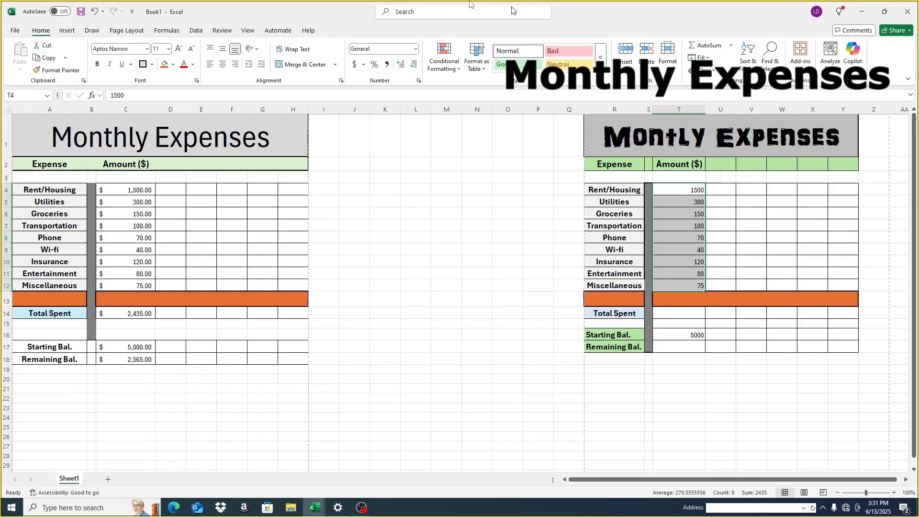
{"action": "left_click", "coordinate": [354, 64]}
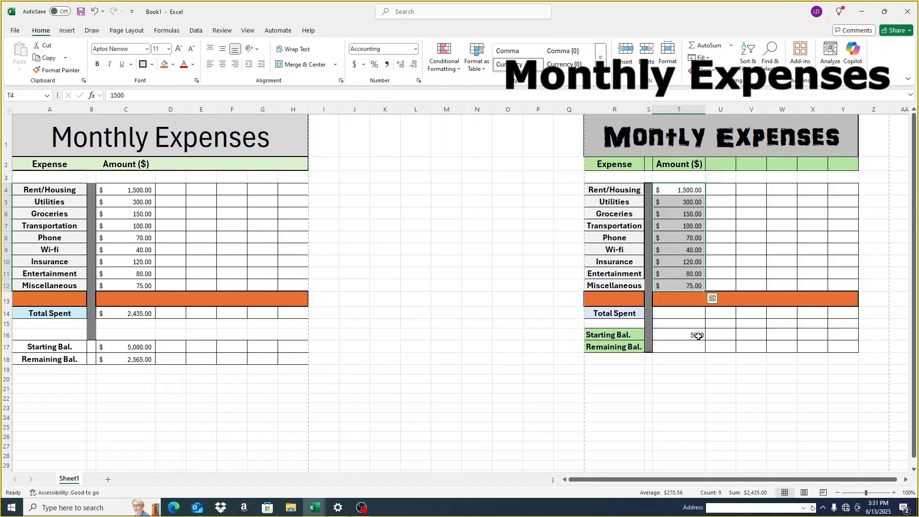
{"action": "left_click_drag", "start_coordinate": [698, 335], "coordinate": [697, 345]}
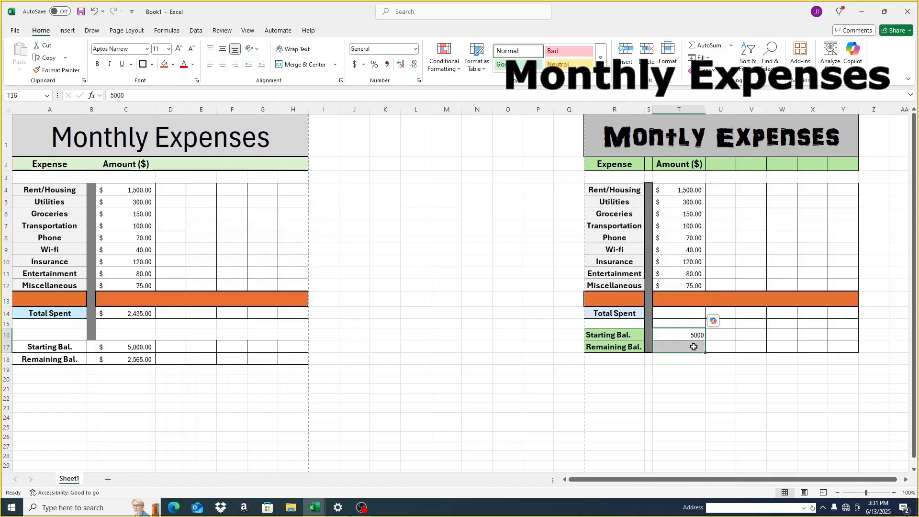
{"action": "left_click", "coordinate": [354, 64]}
Apply the dollar Accounting number format to the Total Spent amount cell T14.
{"action": "left_click", "coordinate": [677, 309]}
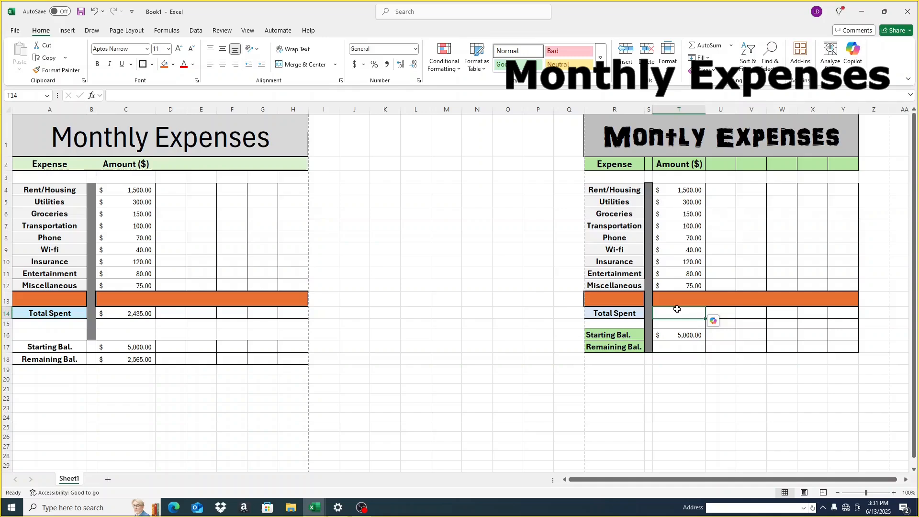
{"action": "left_click", "coordinate": [354, 66]}
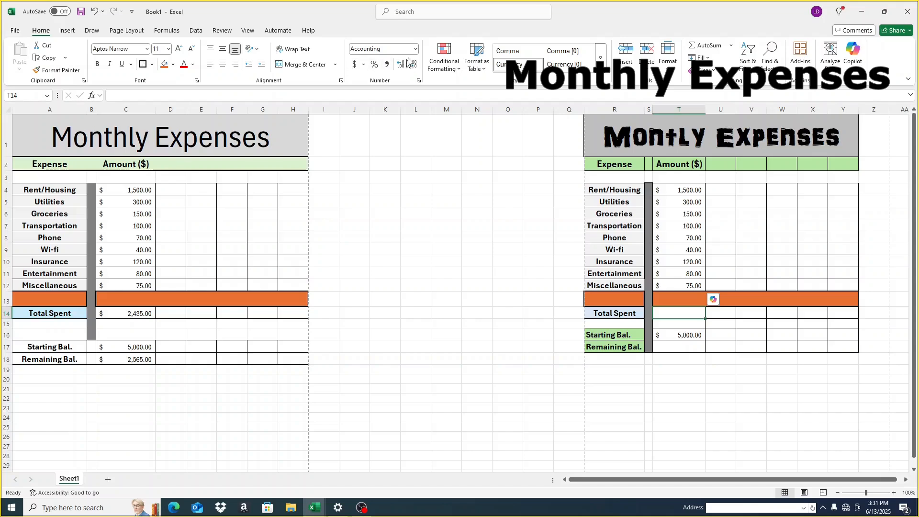
{"action": "left_click", "coordinate": [95, 13]}
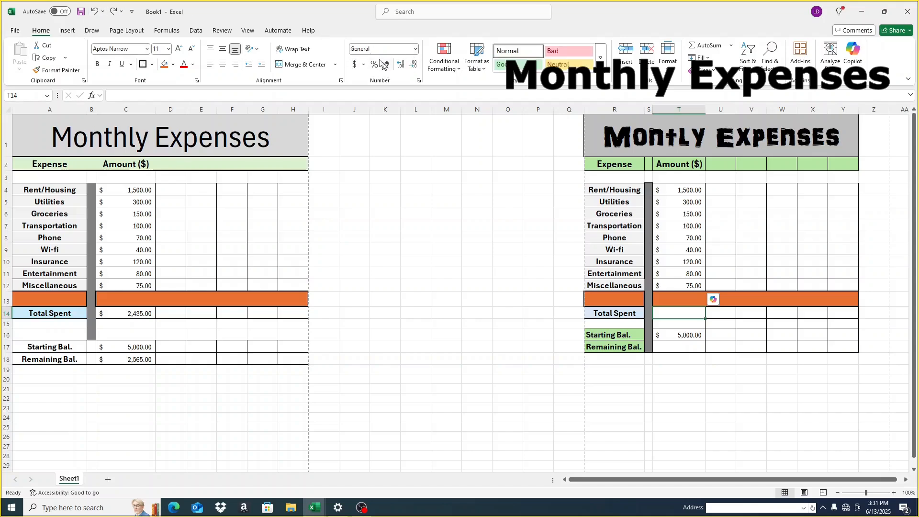
{"action": "left_click", "coordinate": [354, 67]}
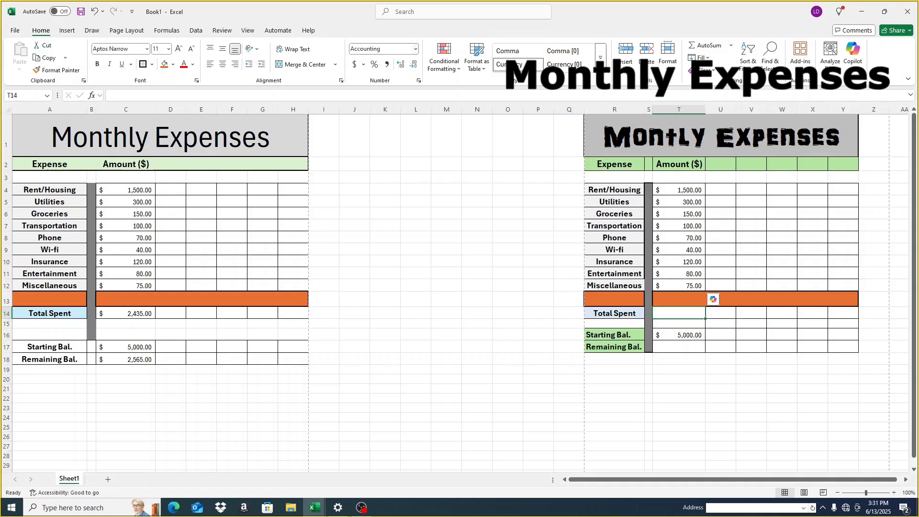
{"action": "left_click", "coordinate": [97, 14]}
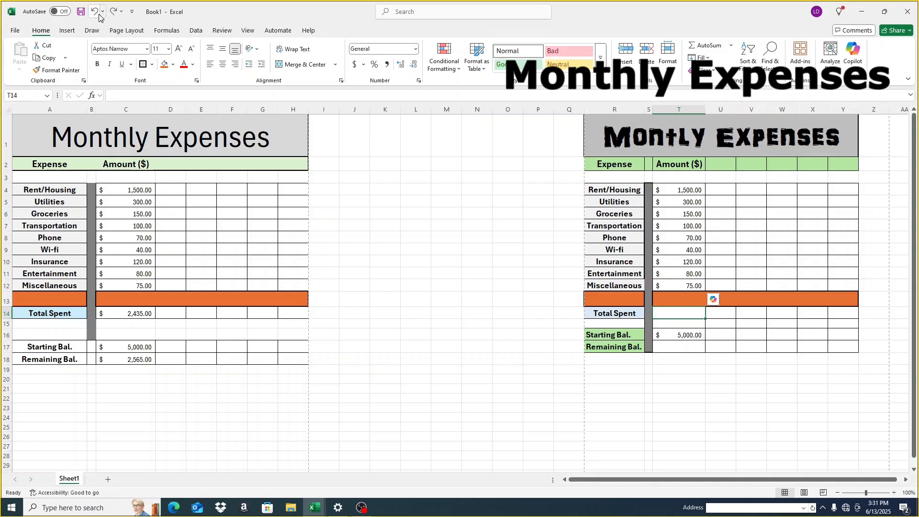
{"action": "left_click", "coordinate": [354, 64]}
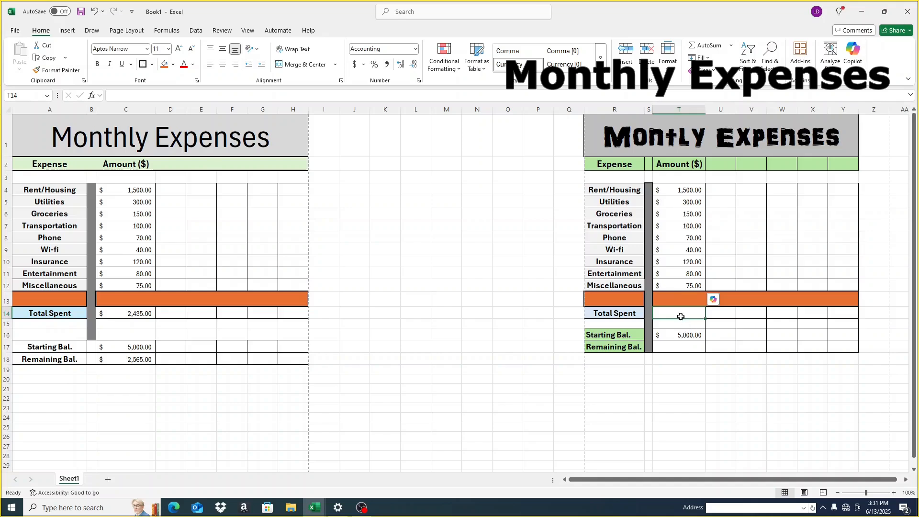
Sum the expense amounts T4:T12 into the Total Spent cell T14 with AutoSum.
{"action": "left_click", "coordinate": [686, 189]}
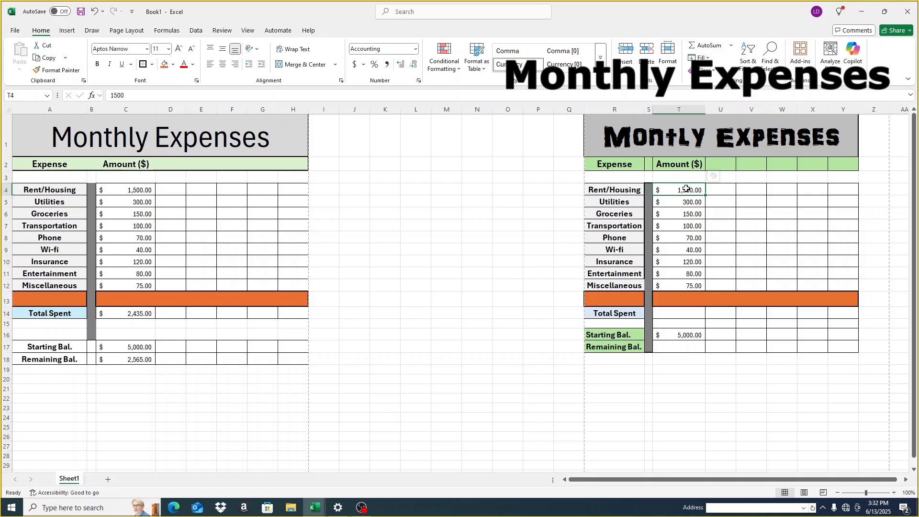
{"action": "left_click_drag", "start_coordinate": [686, 189], "coordinate": [680, 314]}
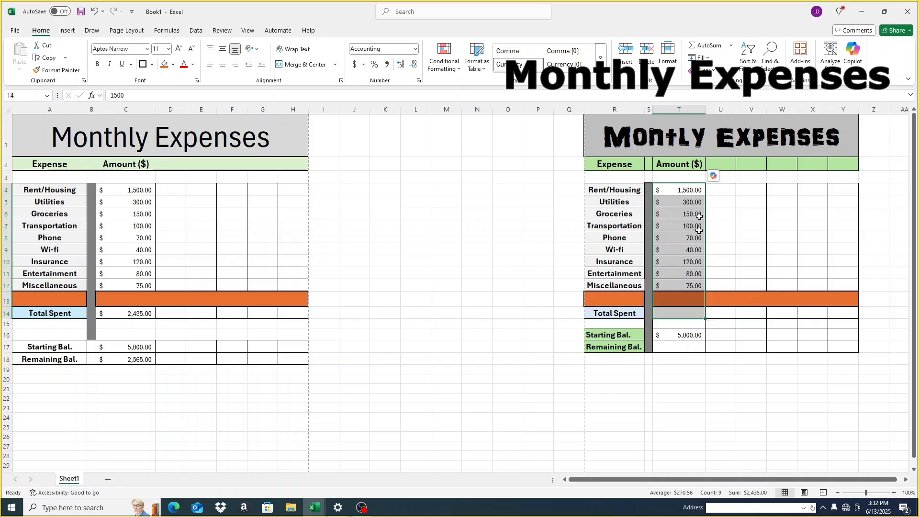
{"action": "left_click", "coordinate": [709, 49]}
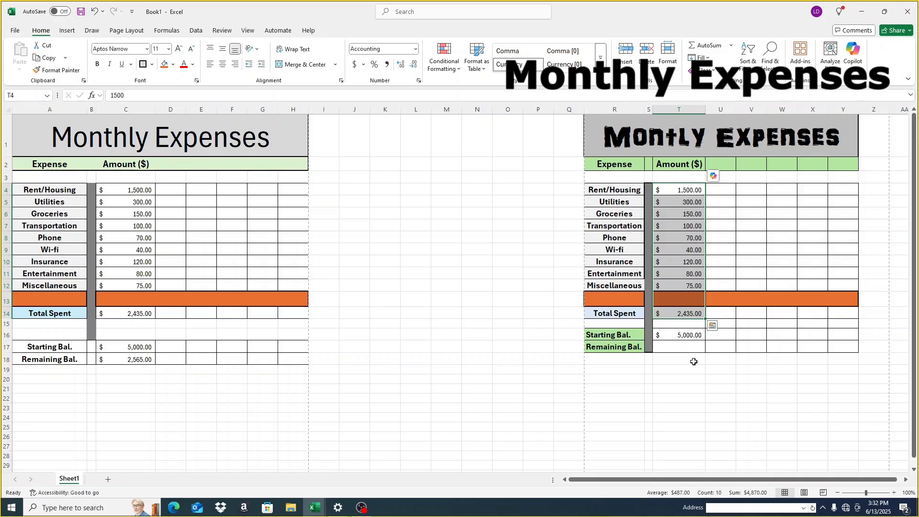
Enter the formula =T16-T14 in T17 to calculate the Remaining Bal. amount.
{"action": "left_click", "coordinate": [690, 352]}
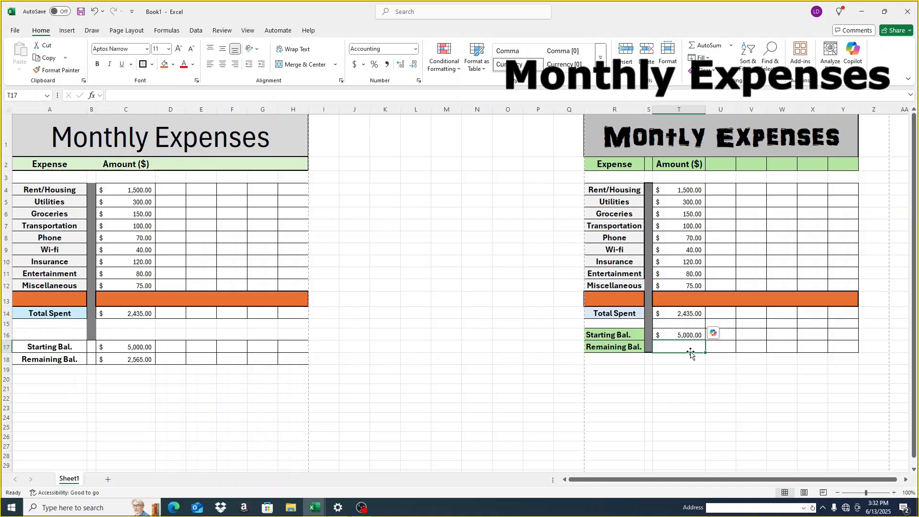
{"action": "type", "text": "="}
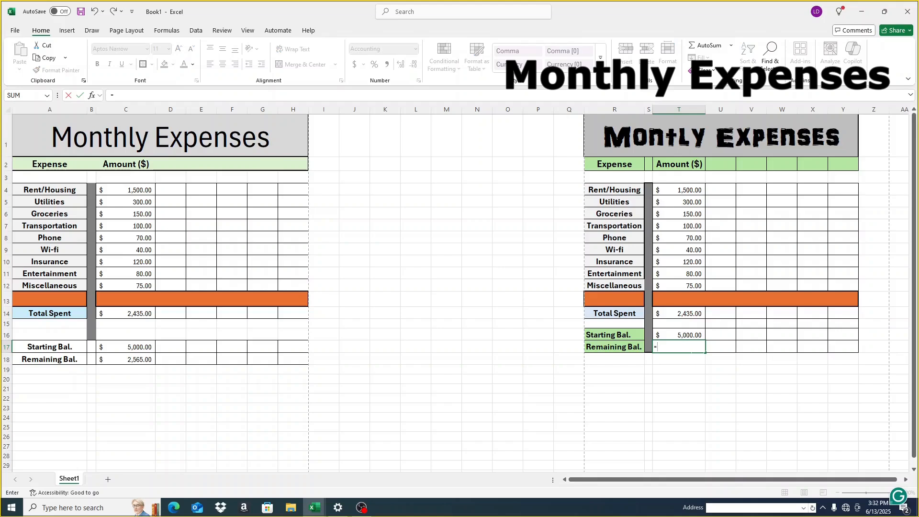
{"action": "left_click", "coordinate": [689, 334]}
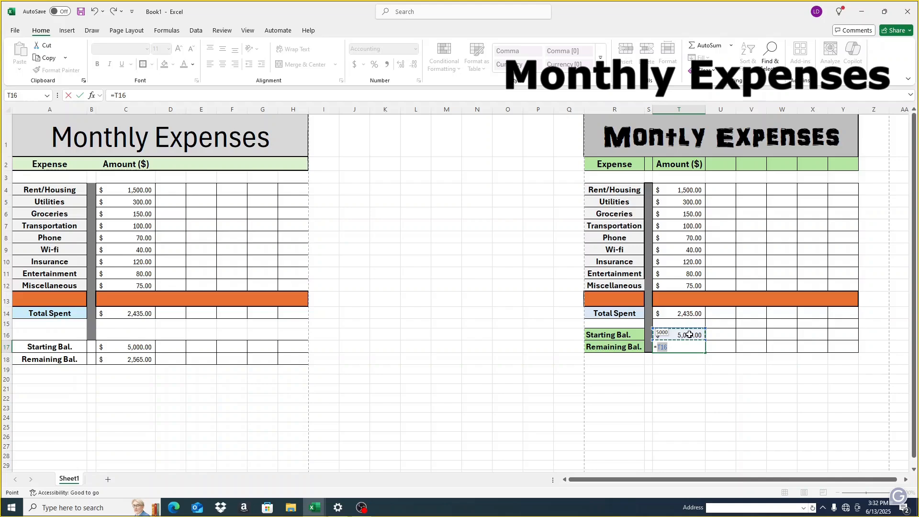
{"action": "type", "text": "-"}
{"action": "left_click", "coordinate": [681, 314]}
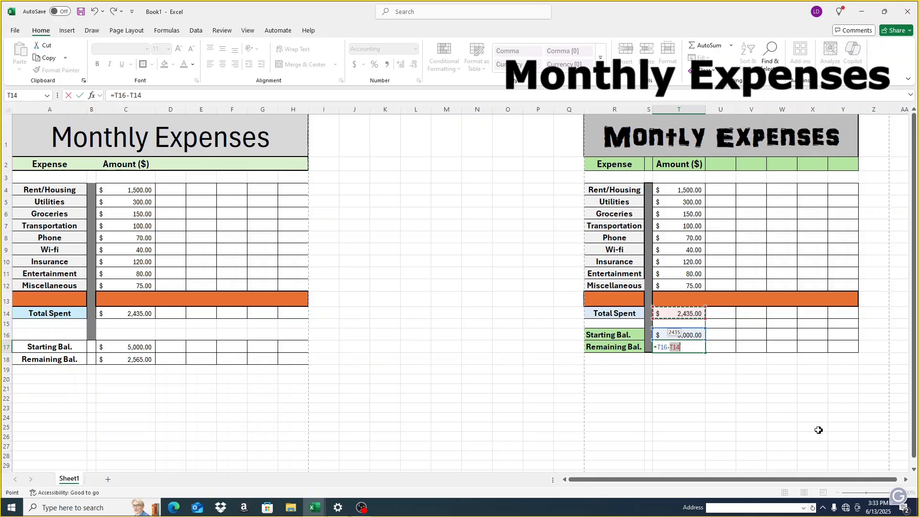
{"action": "left_click", "coordinate": [81, 99]}
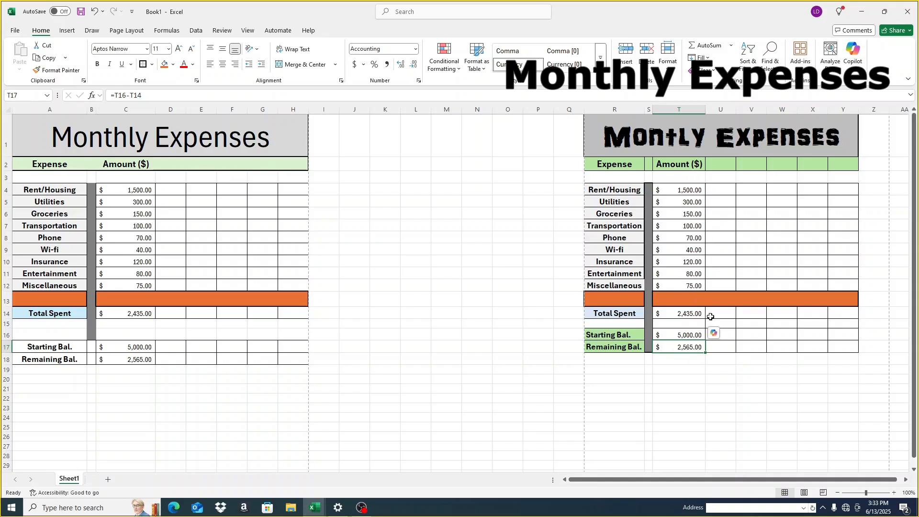
{"action": "left_click", "coordinate": [676, 335]}
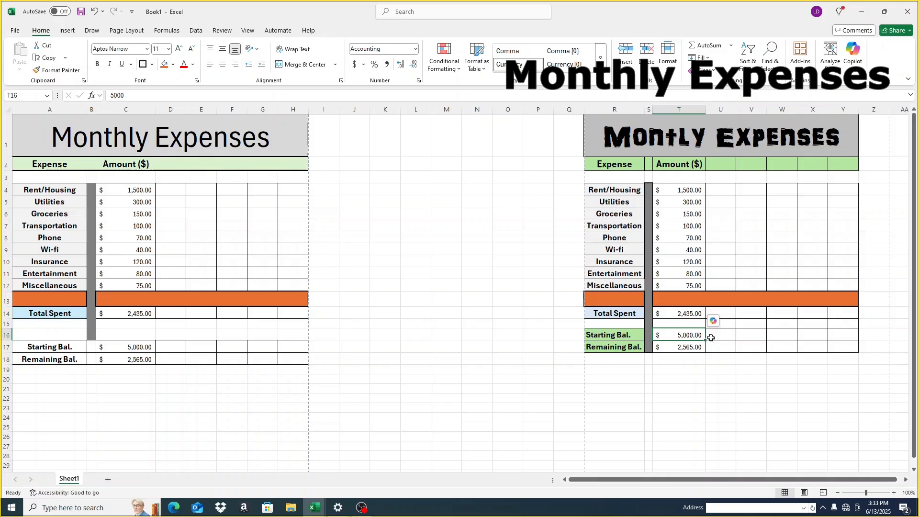
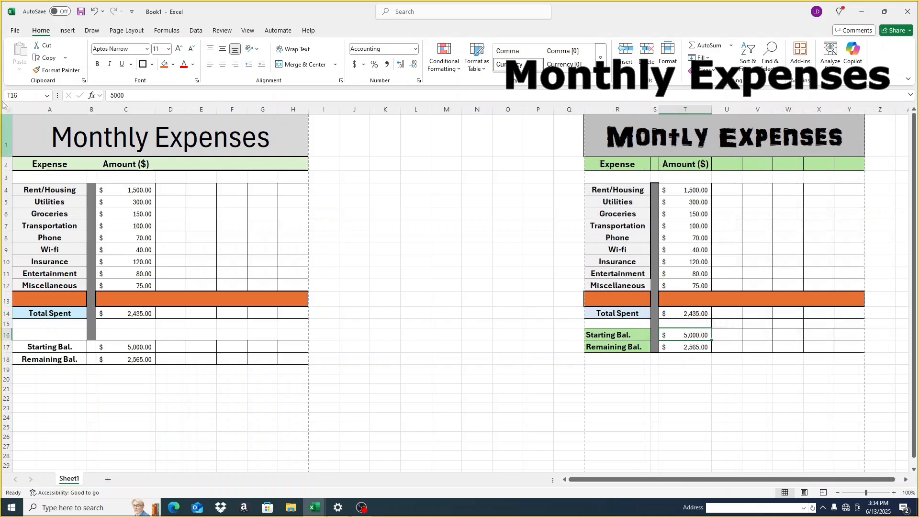
Check in the print preview how the two expense tables are laid out on the portrait pages.
{"action": "left_click", "coordinate": [14, 33]}
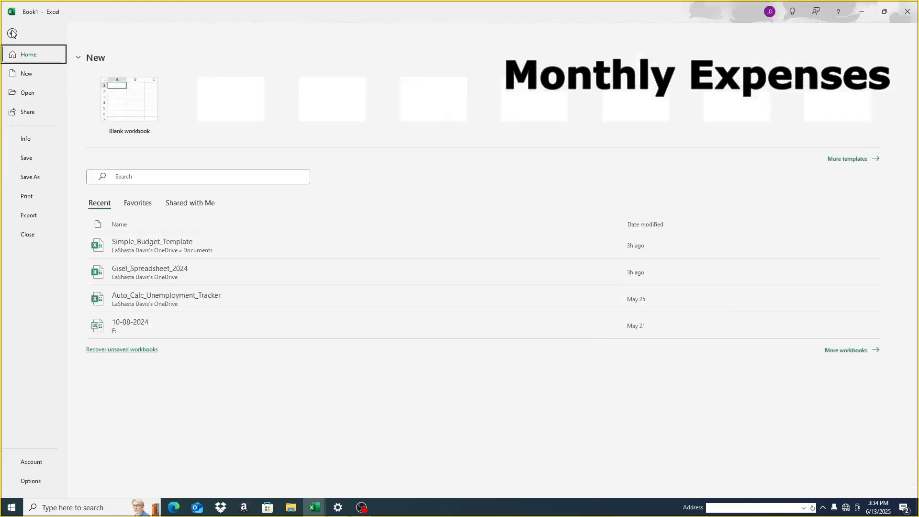
{"action": "left_click", "coordinate": [26, 196]}
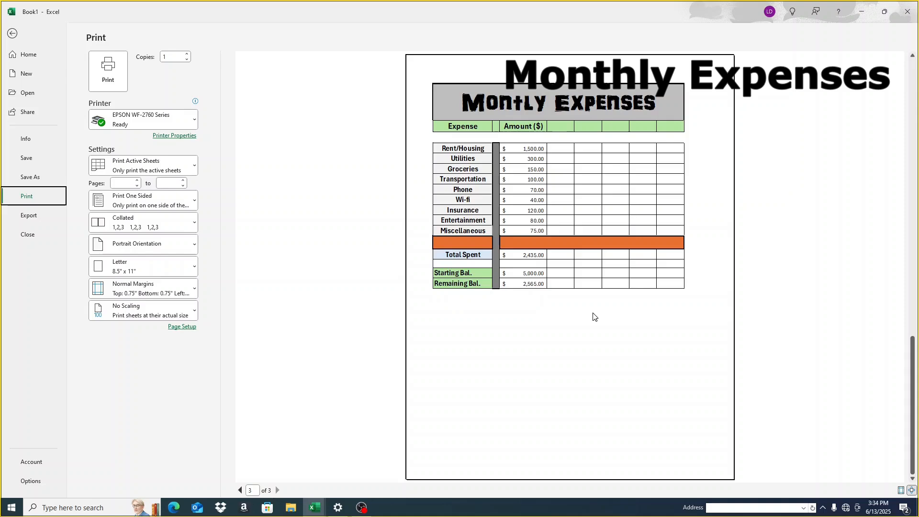
{"action": "left_click", "coordinate": [11, 34]}
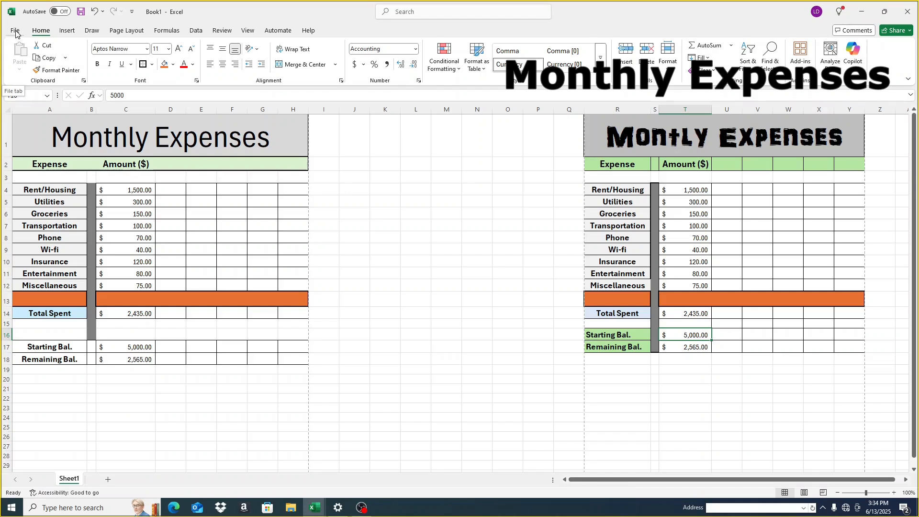
{"action": "left_click", "coordinate": [138, 32]}
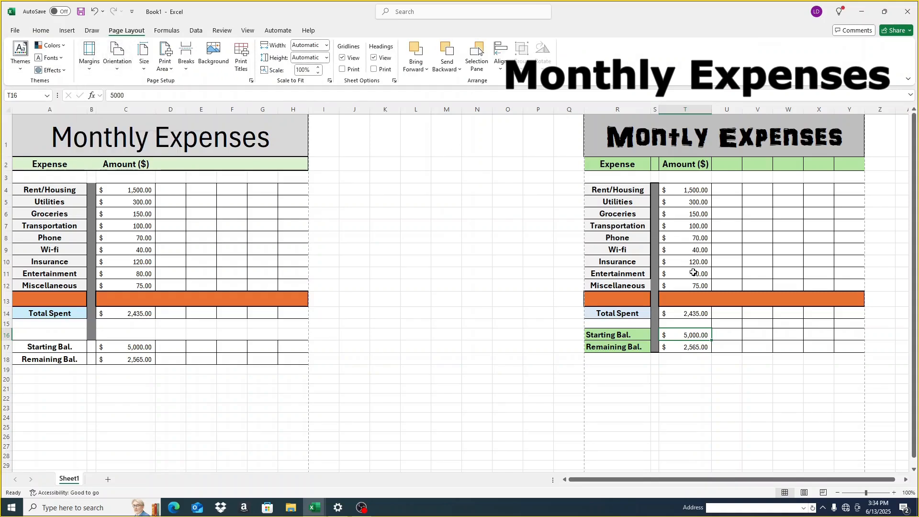
{"action": "left_click", "coordinate": [15, 32]}
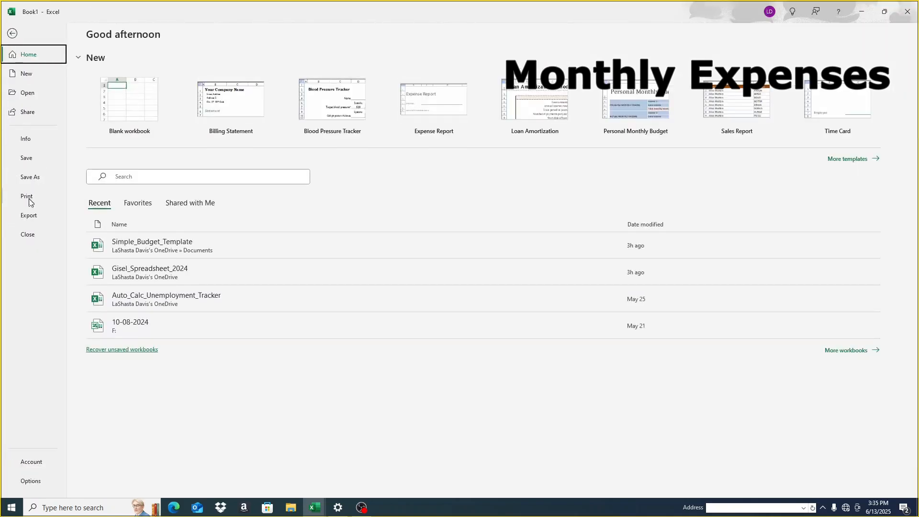
{"action": "left_click", "coordinate": [28, 197]}
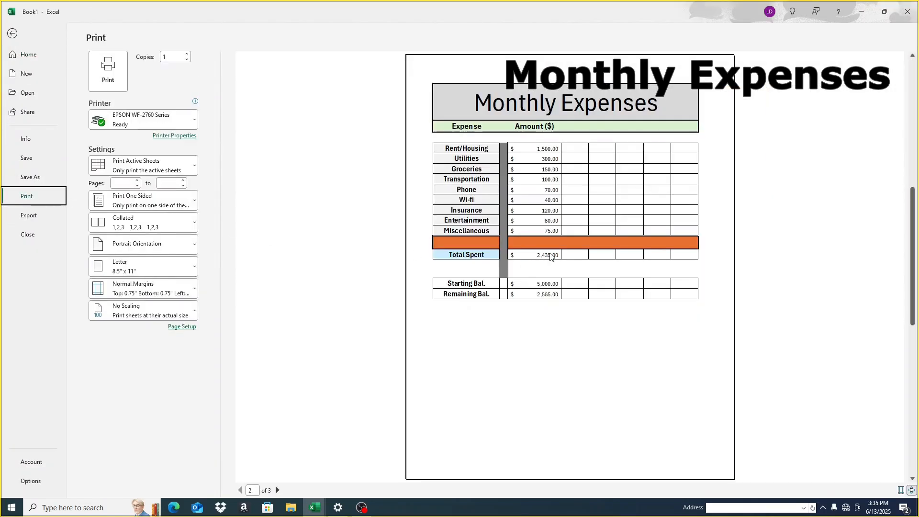
{"action": "scroll", "coordinate": [550, 257], "scroll_direction": "down", "scroll_amount": 2}
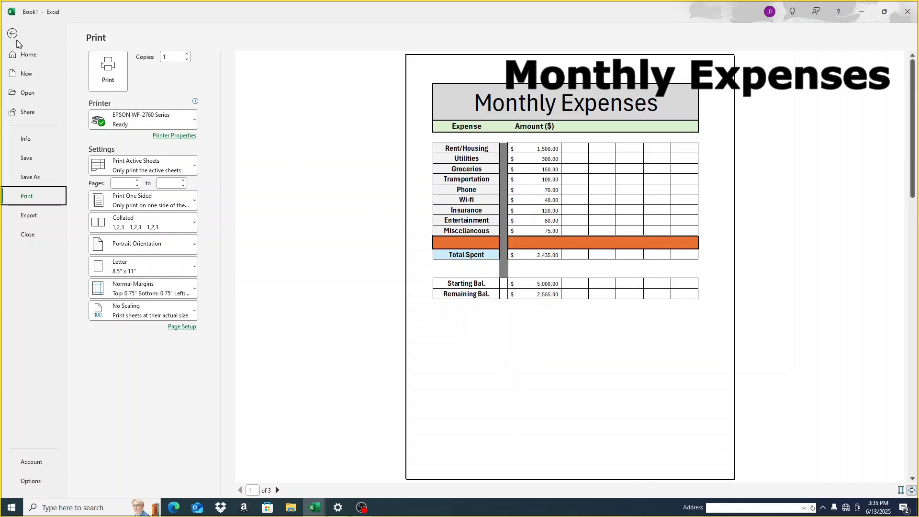
{"action": "left_click", "coordinate": [11, 33]}
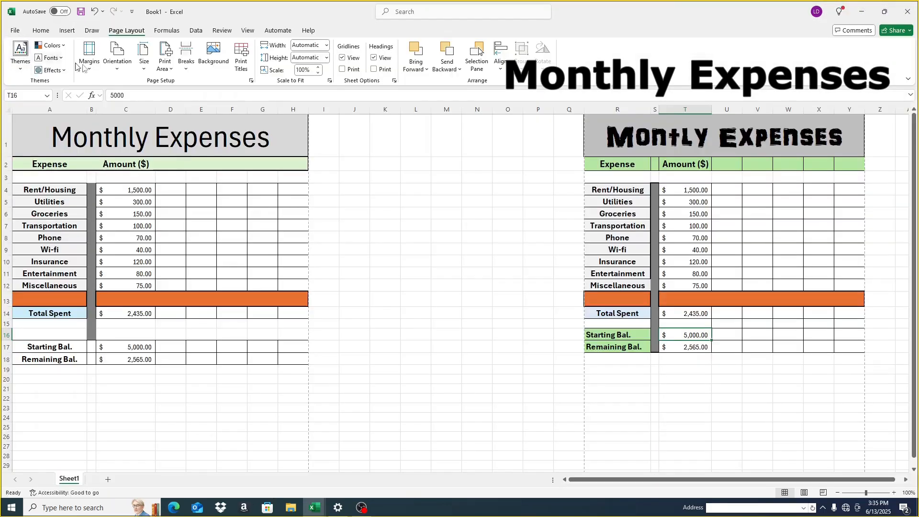
Change the sheet's page orientation to Landscape.
{"action": "left_click", "coordinate": [94, 71]}
{"action": "left_click", "coordinate": [118, 72]}
{"action": "left_click", "coordinate": [118, 72]}
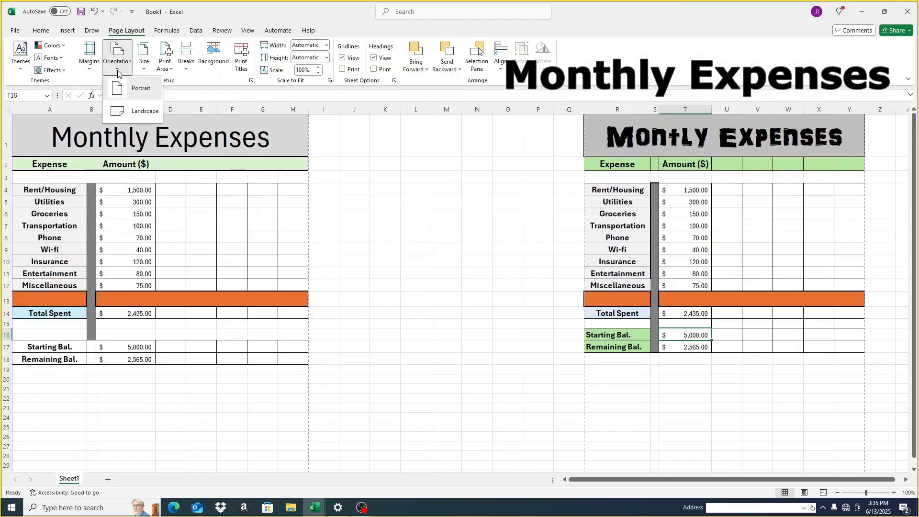
{"action": "left_click", "coordinate": [137, 114]}
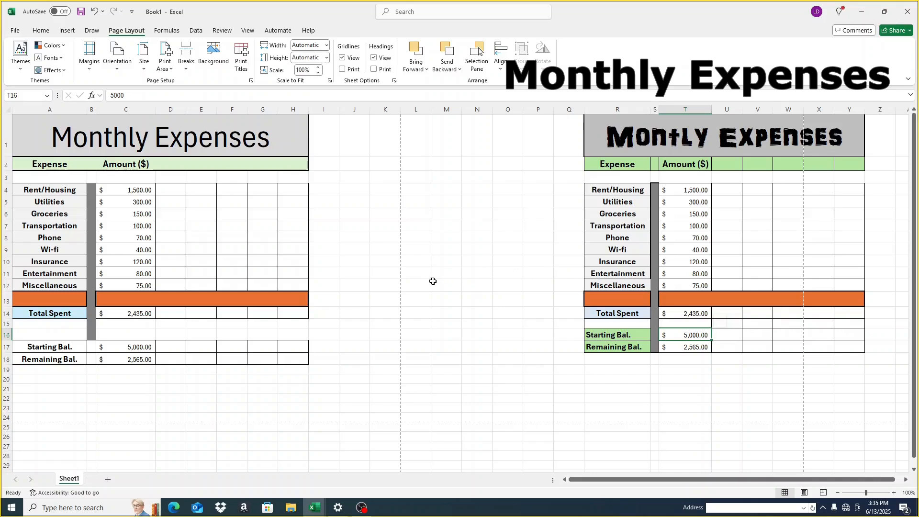
Check in the print preview how the expense tables are split across the landscape pages.
{"action": "left_click", "coordinate": [14, 32]}
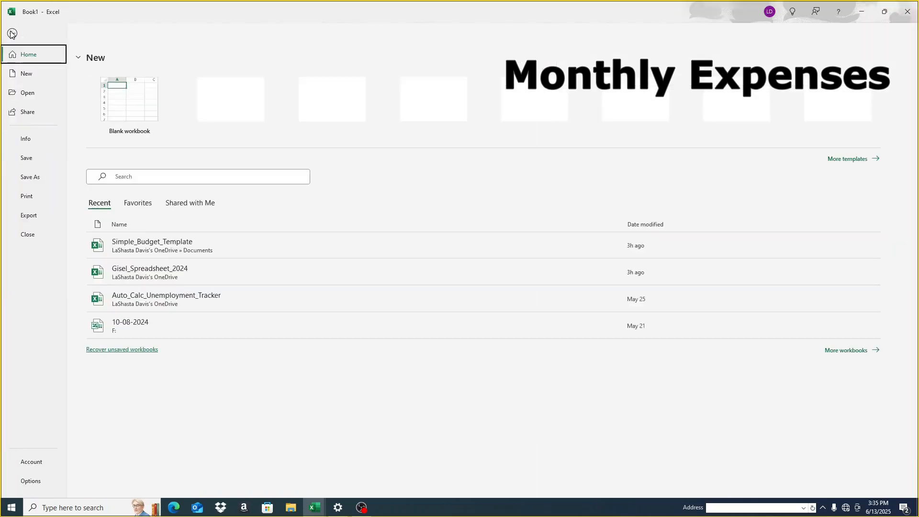
{"action": "left_click", "coordinate": [27, 197]}
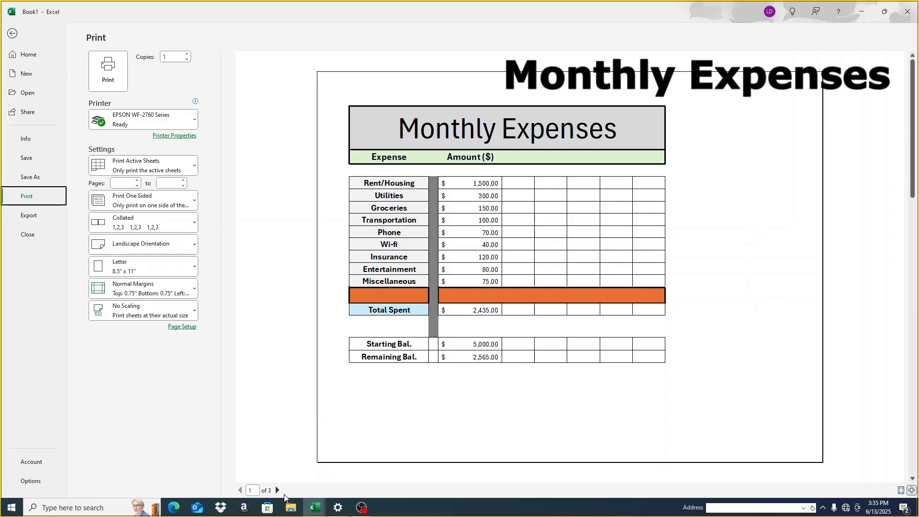
{"action": "left_click", "coordinate": [278, 491]}
{"action": "left_click", "coordinate": [277, 490]}
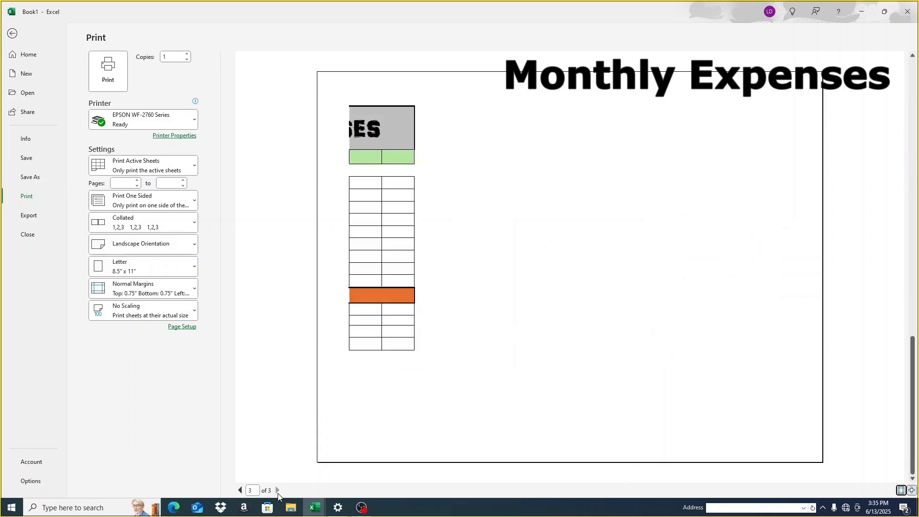
{"action": "left_click", "coordinate": [241, 490]}
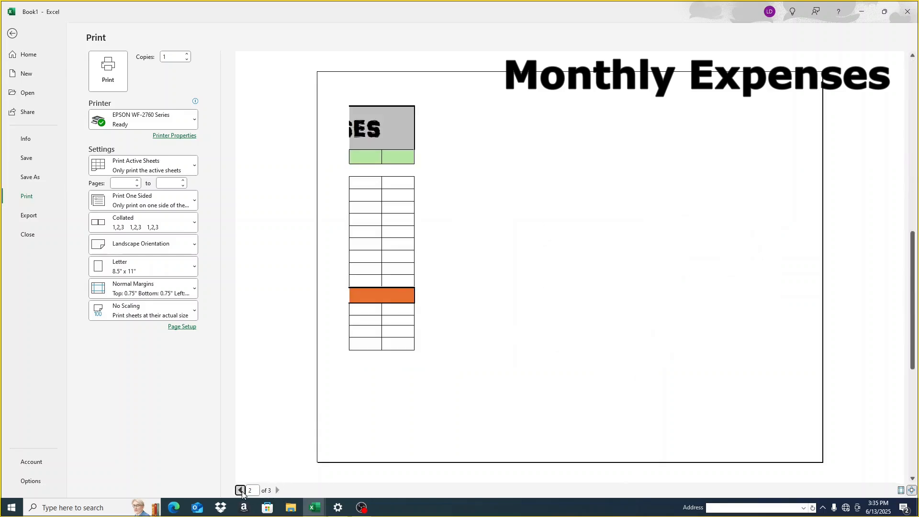
{"action": "left_click", "coordinate": [240, 490]}
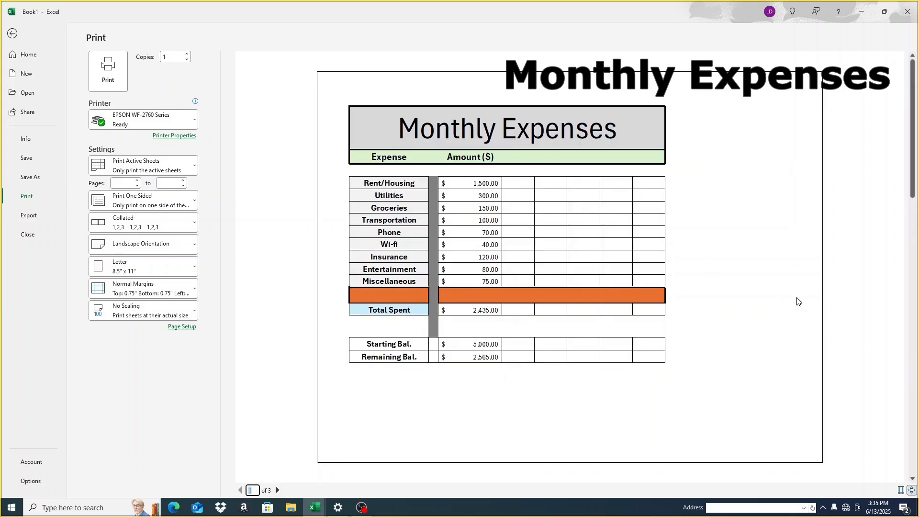
{"action": "key", "text": "Escape"}
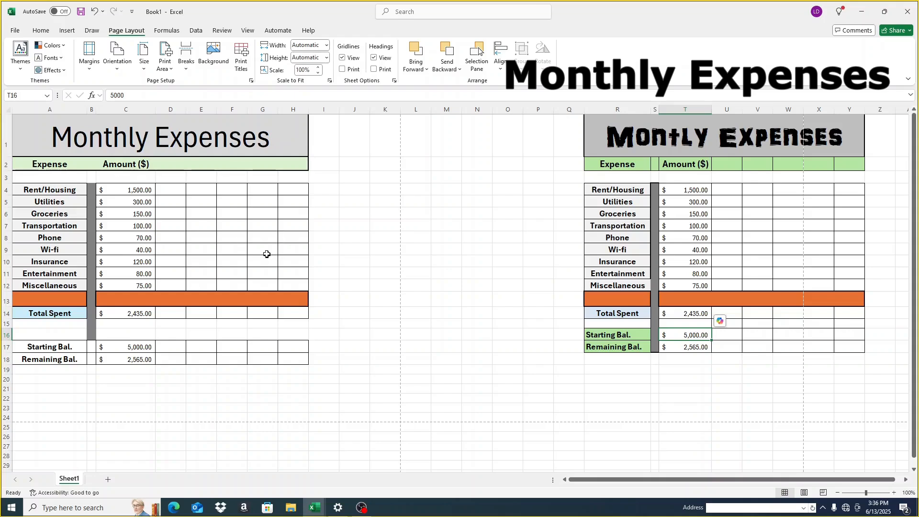
Apply the Wide page margins preset to the sheet.
{"action": "key", "text": "Return"}
{"action": "left_click", "coordinate": [91, 72]}
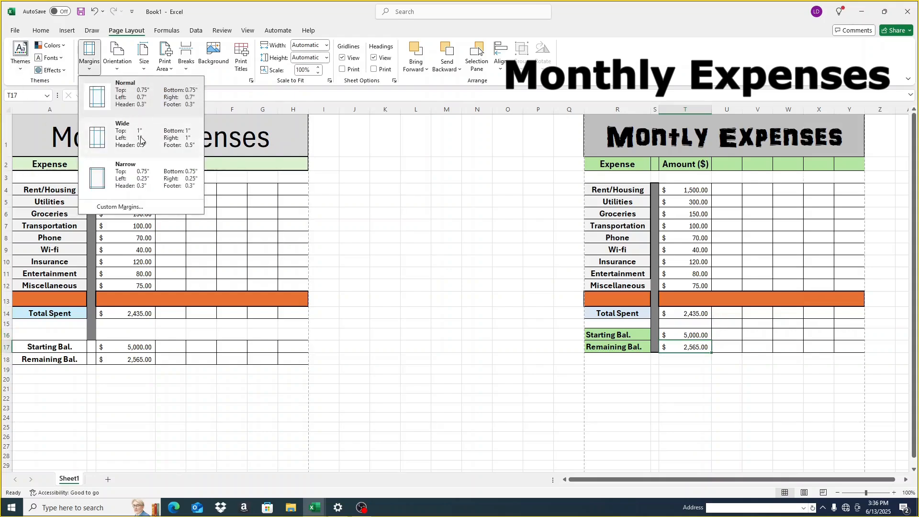
{"action": "left_click", "coordinate": [141, 139]}
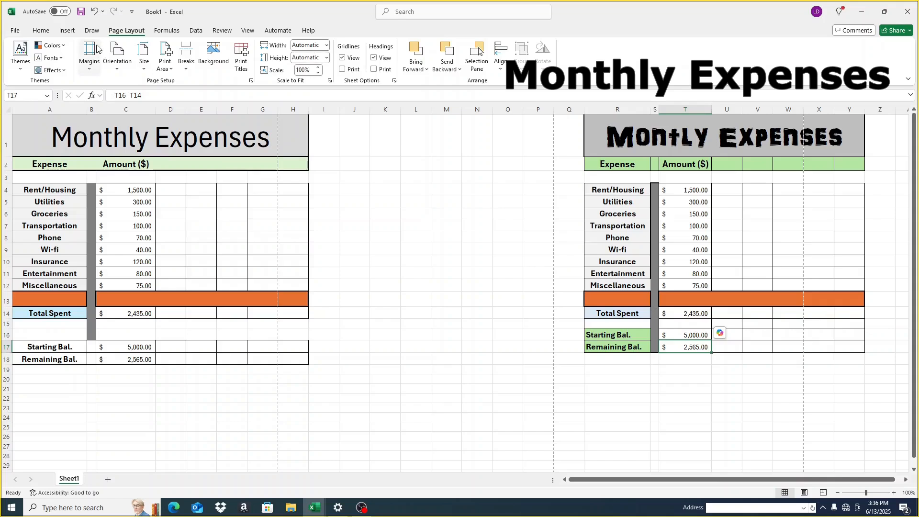
Undo the last two worksheet edits and set the page margins to the Normal preset.
{"action": "left_click", "coordinate": [93, 15]}
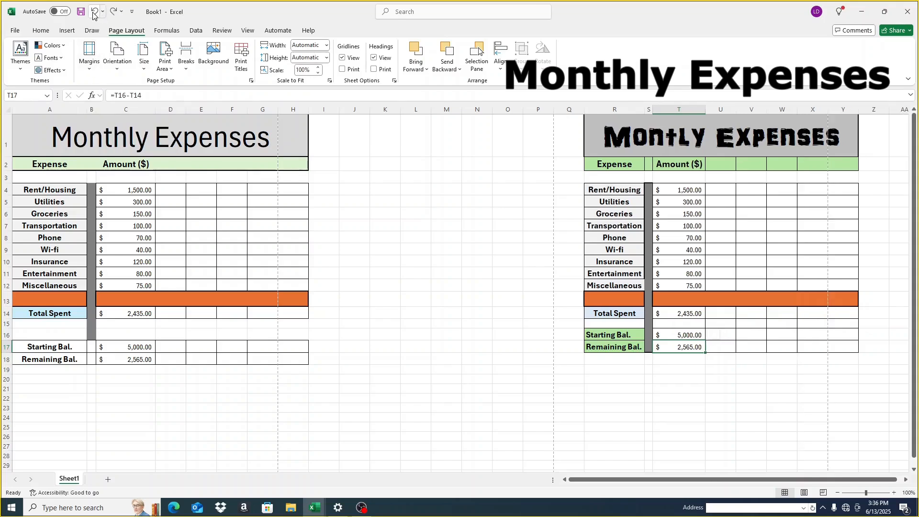
{"action": "left_click", "coordinate": [93, 16]}
{"action": "left_click", "coordinate": [89, 53]}
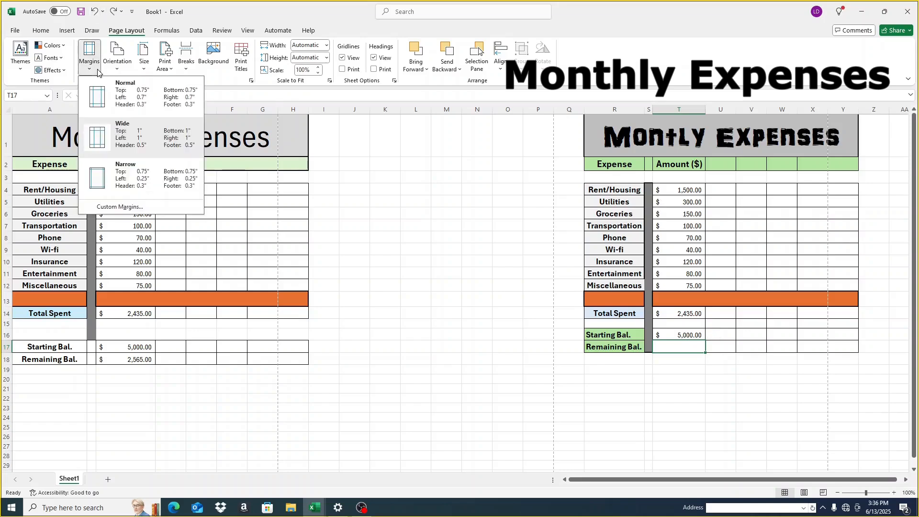
{"action": "left_click", "coordinate": [127, 98]}
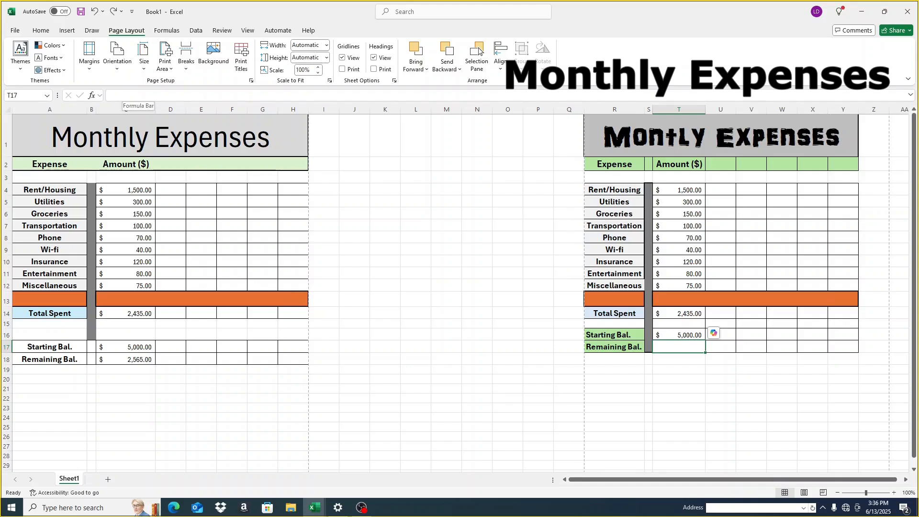
Set a custom left page margin of 1.2 and check the result in the print preview.
{"action": "left_click", "coordinate": [89, 54]}
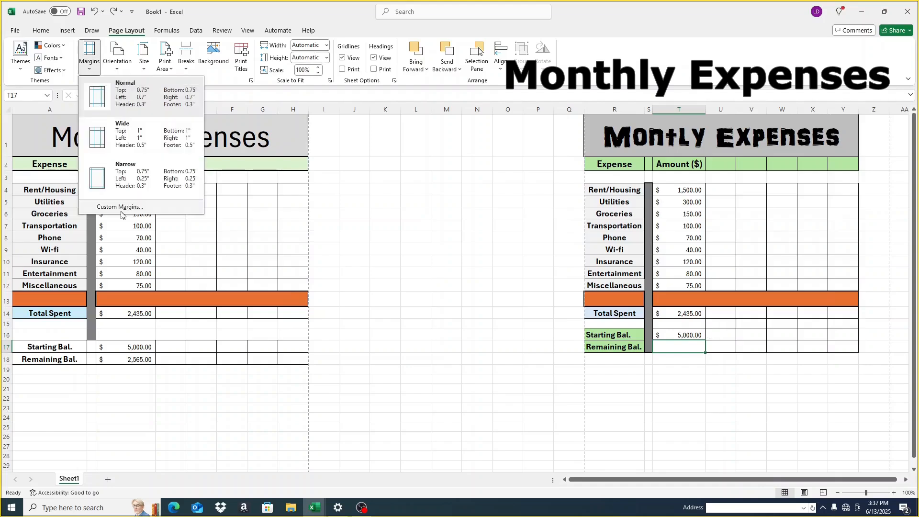
{"action": "left_click", "coordinate": [121, 207]}
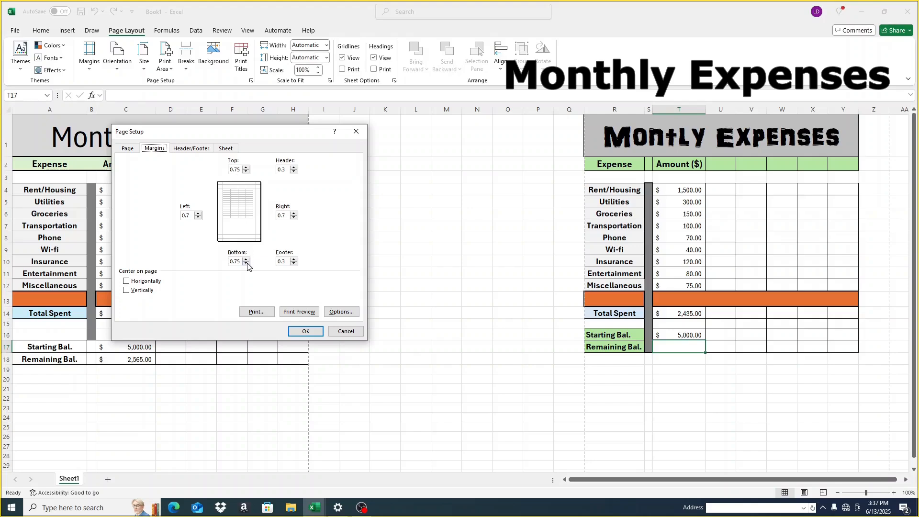
{"action": "left_click", "coordinate": [198, 213]}
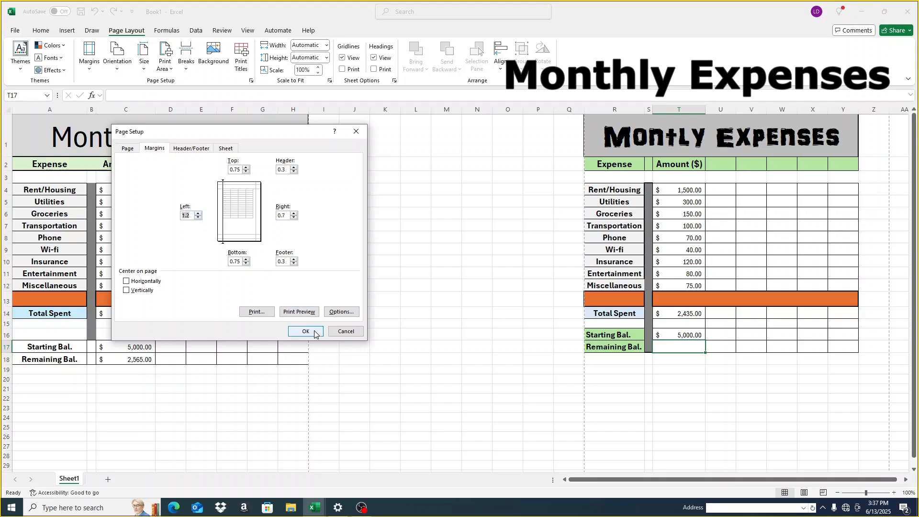
{"action": "left_click", "coordinate": [298, 312]}
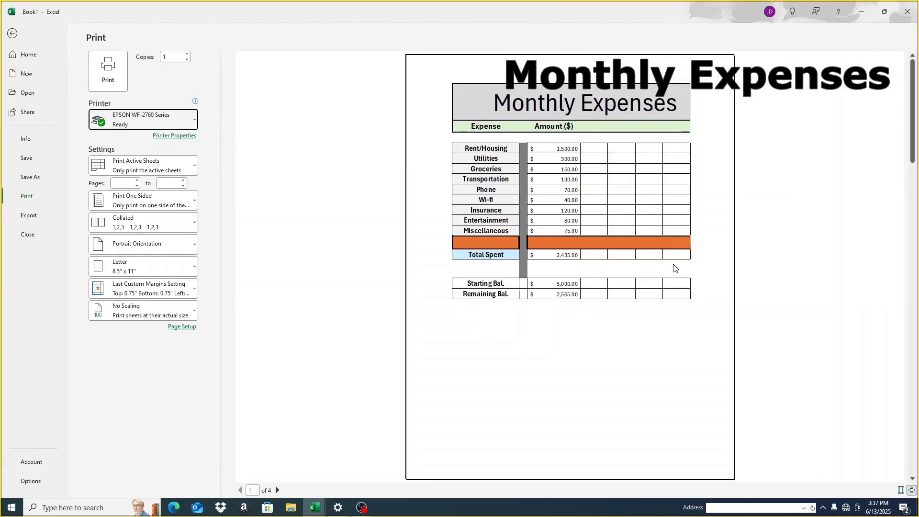
{"action": "left_click", "coordinate": [13, 35]}
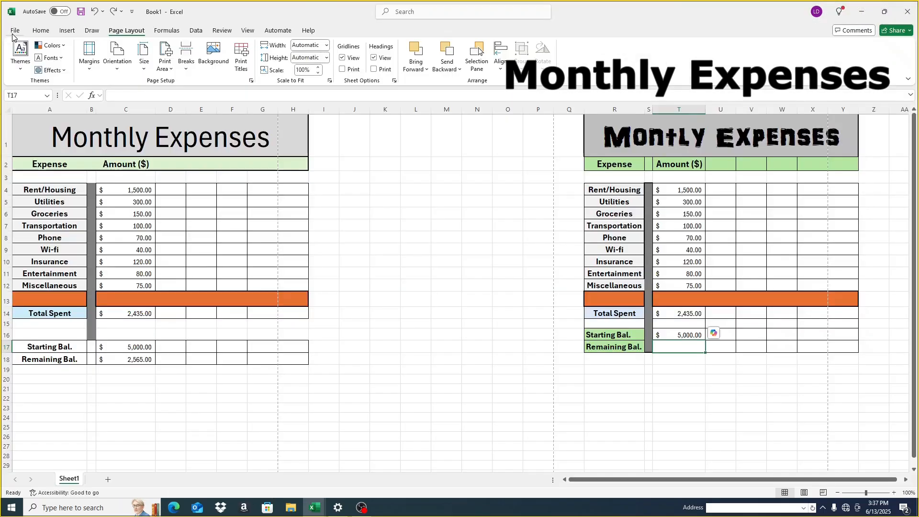
Try to lower the left page margin in the custom margin settings.
{"action": "left_click", "coordinate": [91, 70]}
{"action": "left_click", "coordinate": [128, 247]}
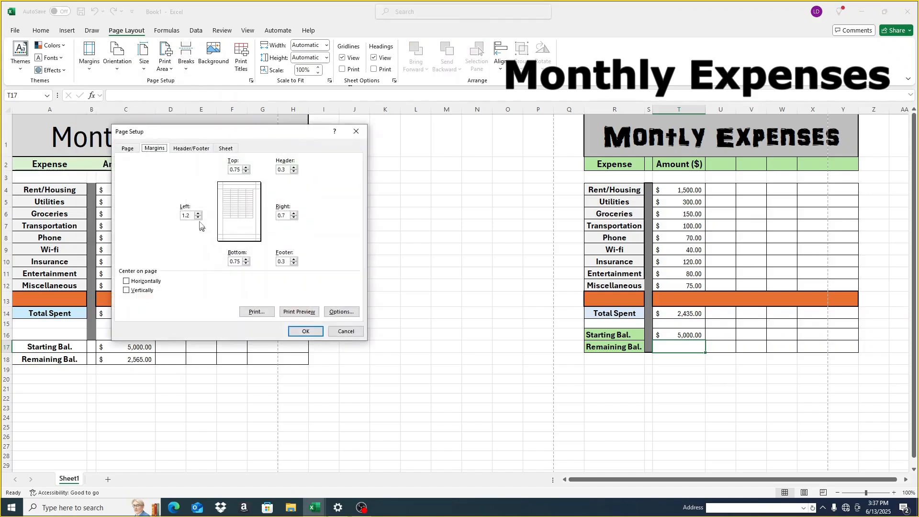
{"action": "left_click", "coordinate": [200, 219]}
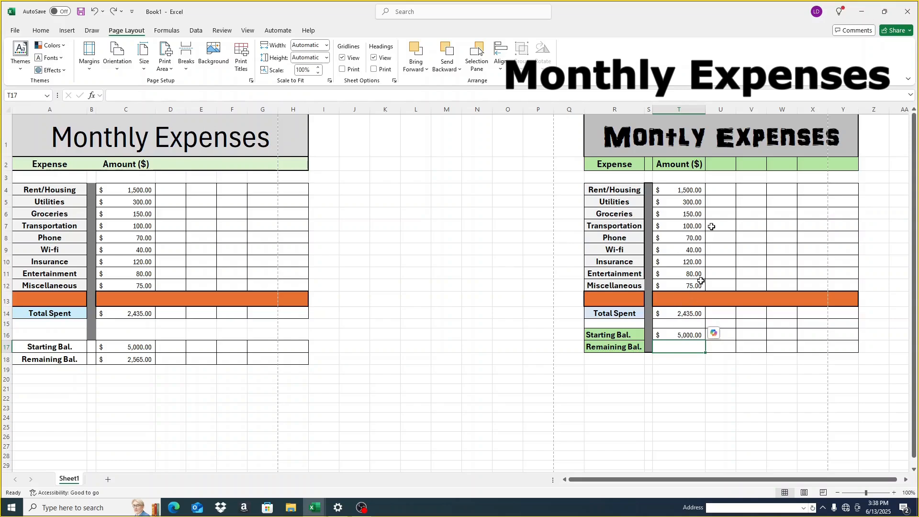
Set the Rent/Housing amount in T4 to 500 and the Phone amount in T8 to 0.
{"action": "left_click", "coordinate": [695, 190]}
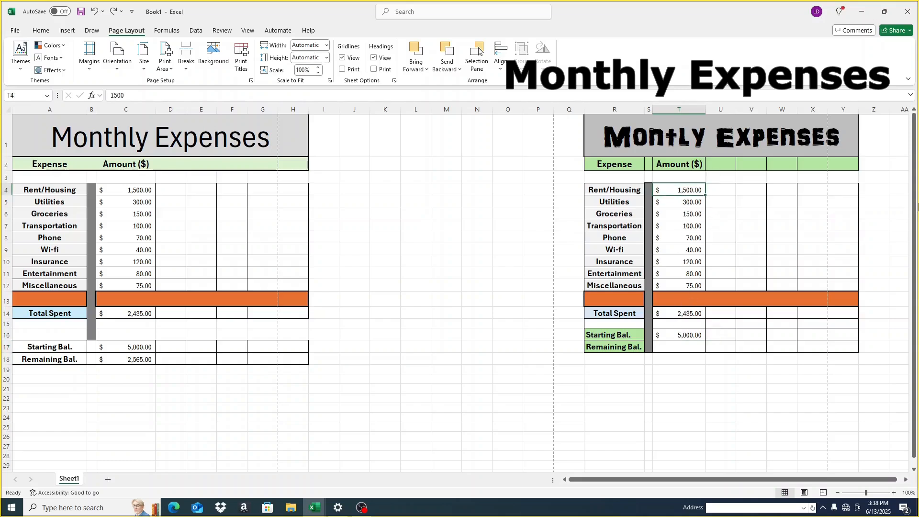
{"action": "type", "text": "500"}
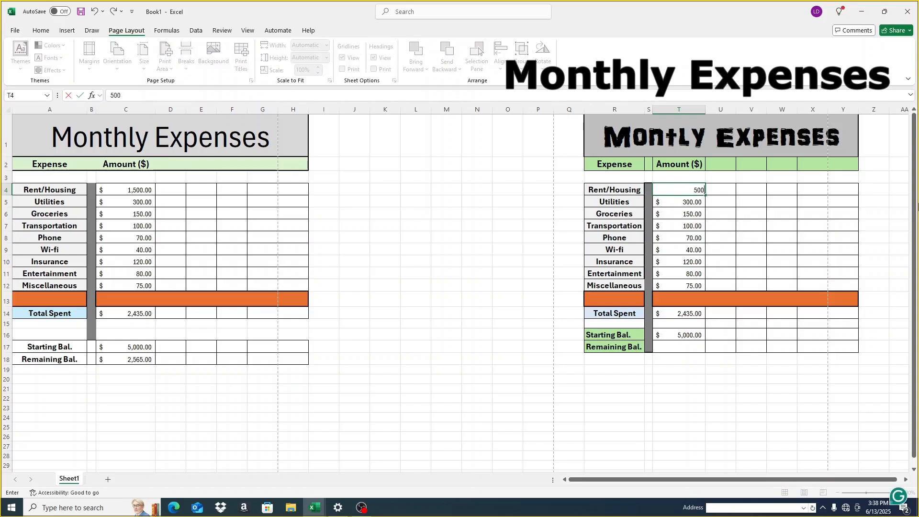
{"action": "key", "text": "Return"}
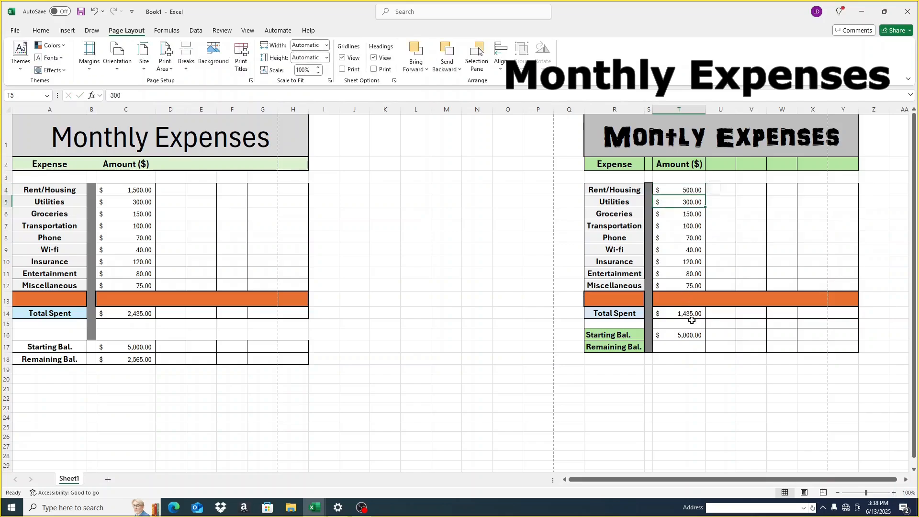
{"action": "left_click", "coordinate": [693, 237]}
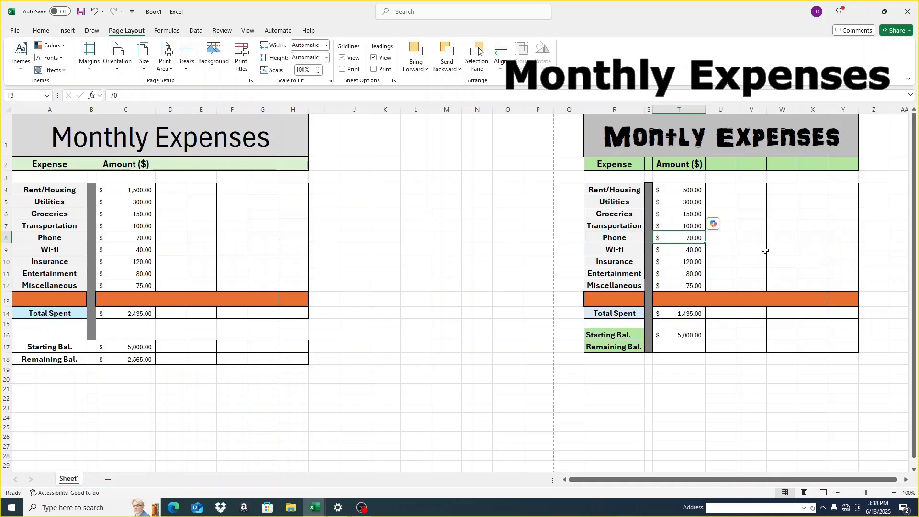
{"action": "type", "text": "0"}
{"action": "key", "text": "Return"}
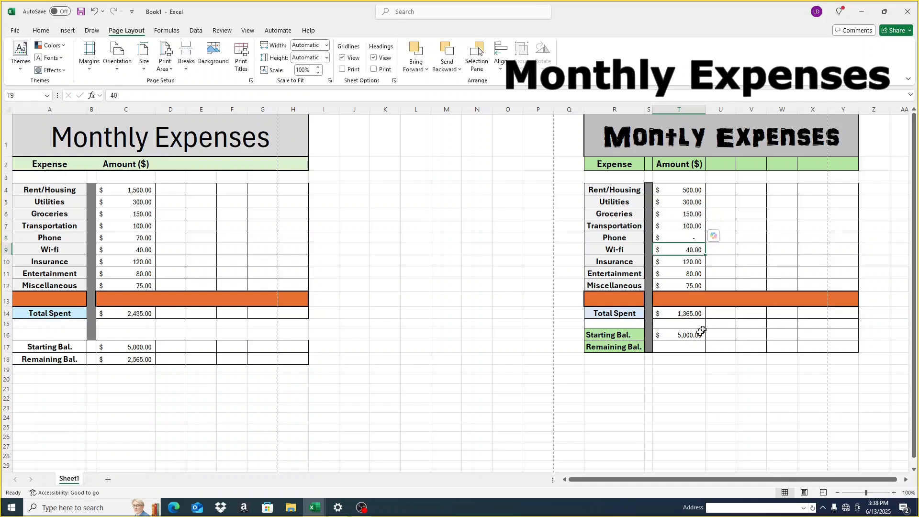
Inspect the Total Spent formula in T14 and set the Phone amount in T8 to 70.
{"action": "left_click", "coordinate": [686, 313]}
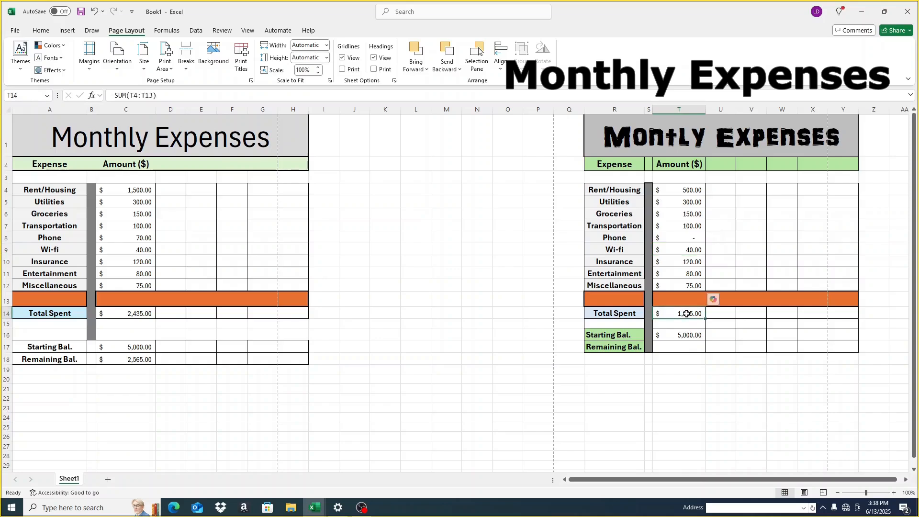
{"action": "left_click", "coordinate": [690, 238]}
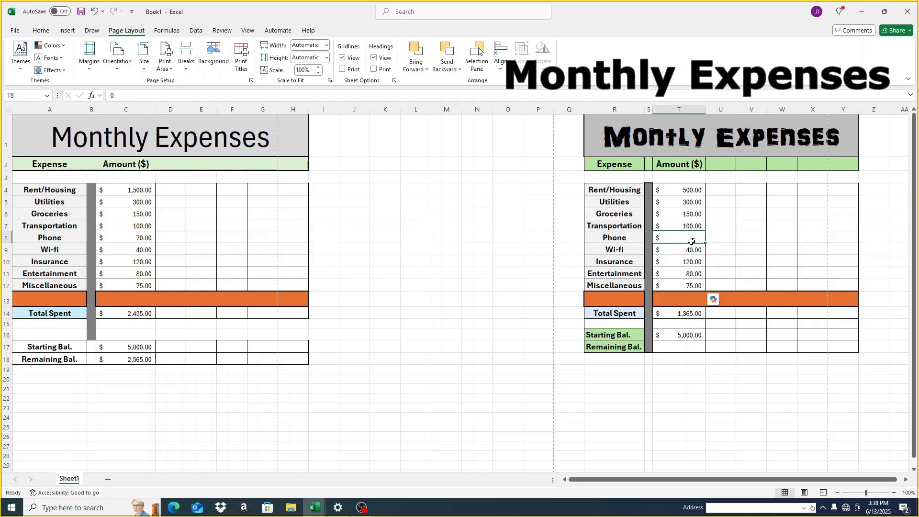
{"action": "type", "text": "70"}
{"action": "key", "text": "Return"}
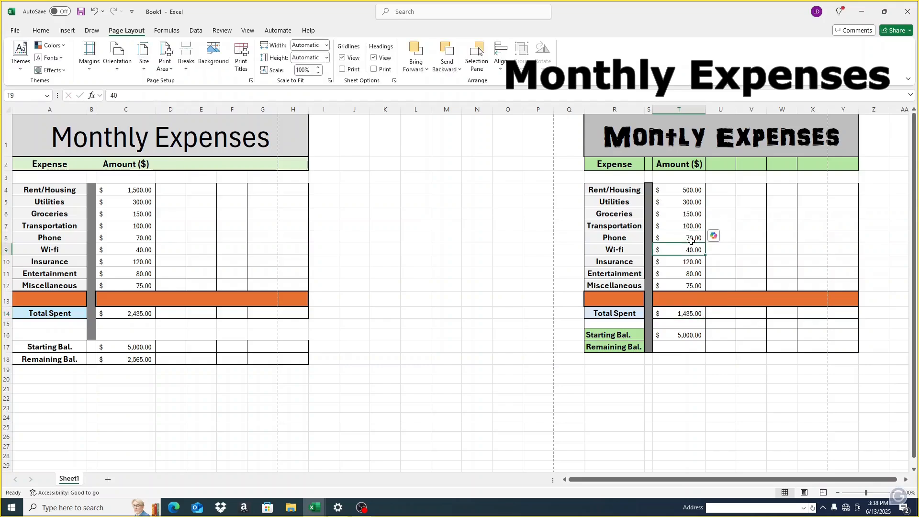
Enter the formula =T16-T14 in T17 to subtract Total Spent from the Starting Bal. amount.
{"action": "left_click", "coordinate": [687, 348]}
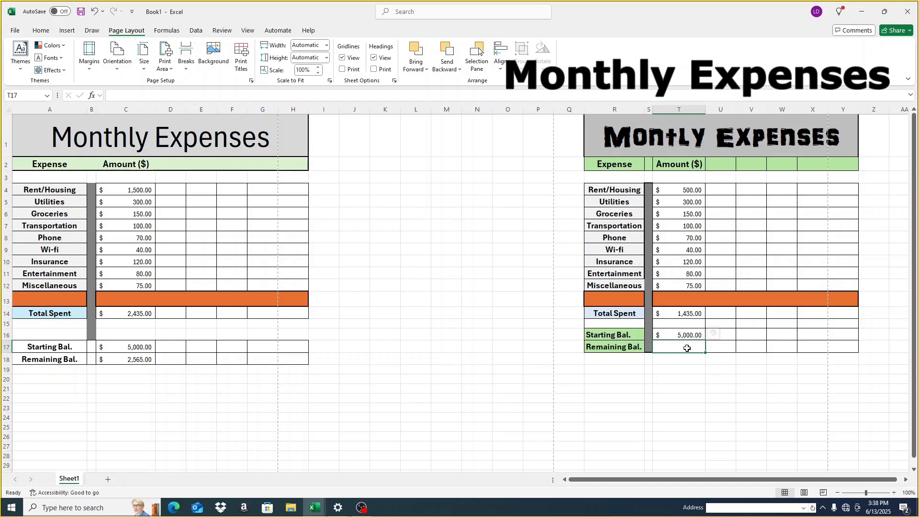
{"action": "type", "text": "="}
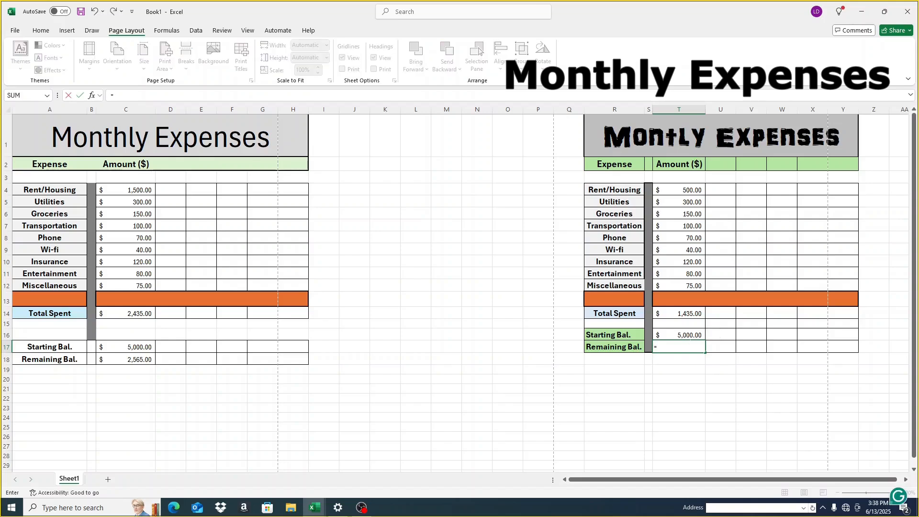
{"action": "left_click", "coordinate": [690, 336]}
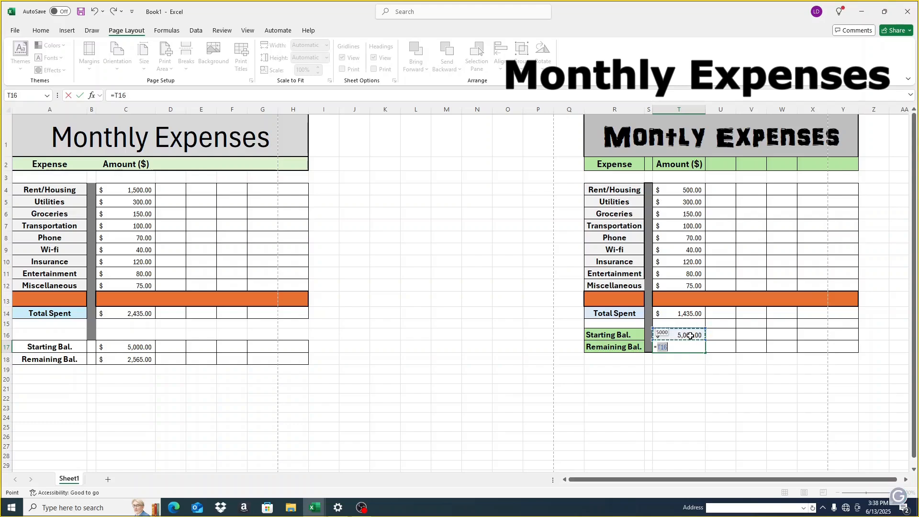
{"action": "type", "text": "-"}
{"action": "left_click", "coordinate": [691, 314]}
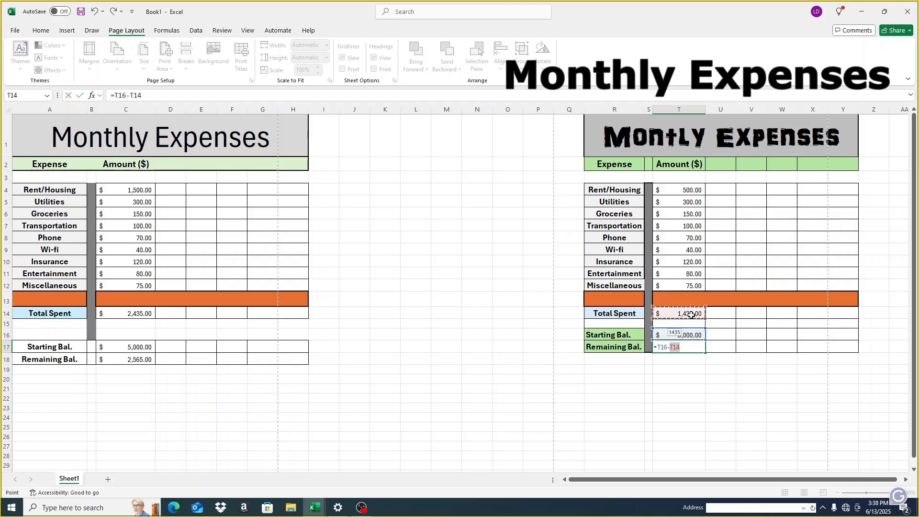
{"action": "left_click", "coordinate": [79, 95]}
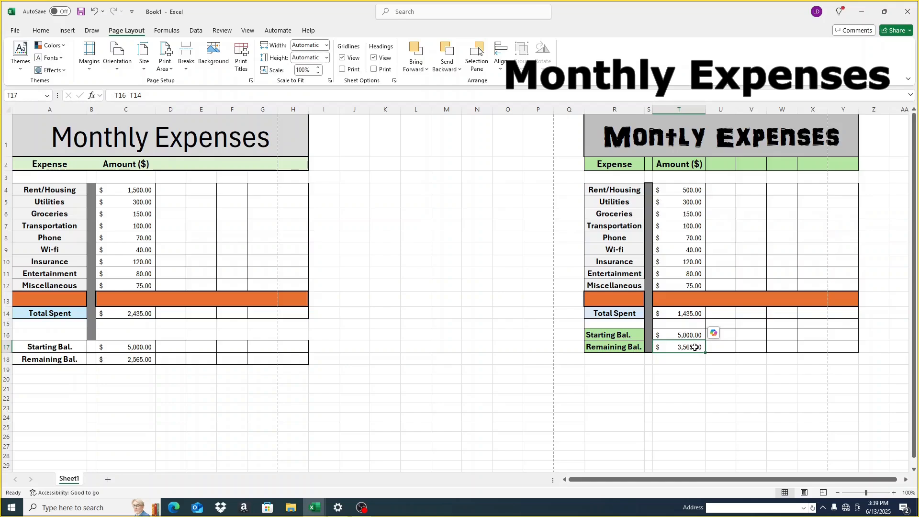
Set the Rent/Housing amount in T4 to 2000 to test the Total Spent and Remaining Bal. formulas.
{"action": "left_click", "coordinate": [685, 190]}
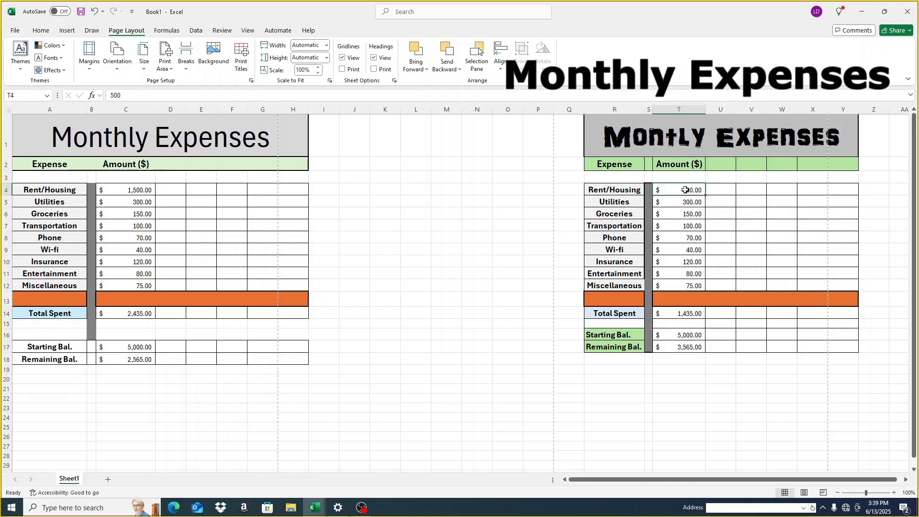
{"action": "type", "text": "2000"}
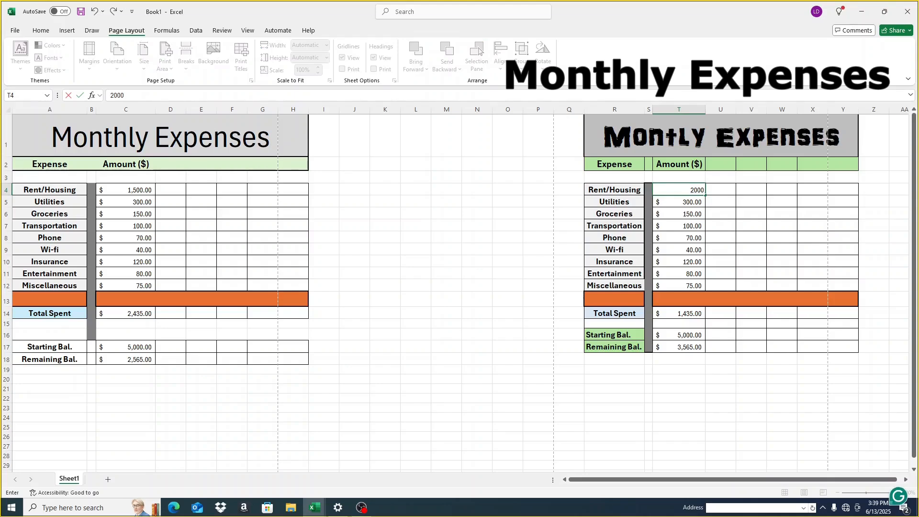
{"action": "key", "text": "Return"}
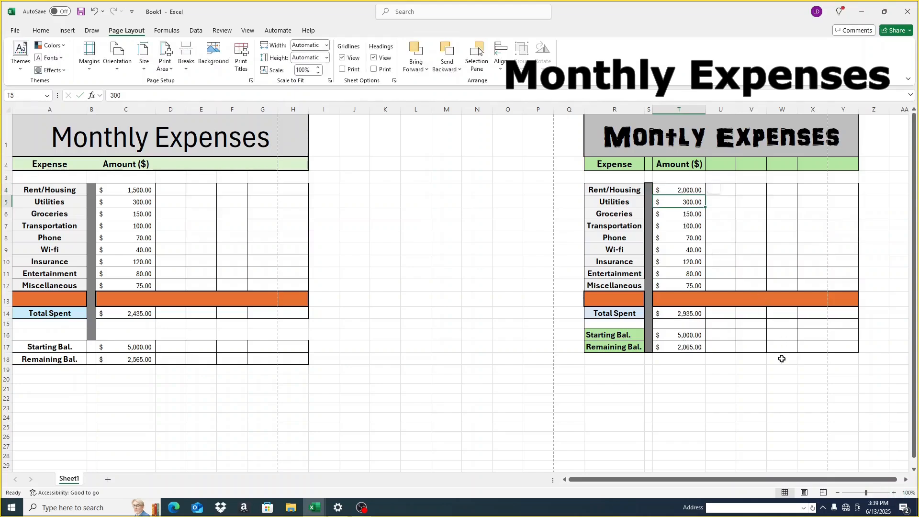
{"action": "left_click", "coordinate": [42, 31]}
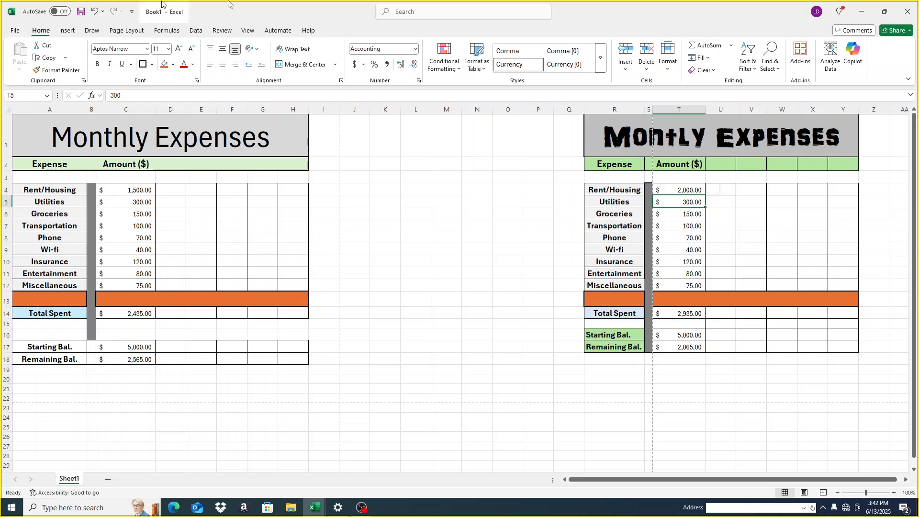